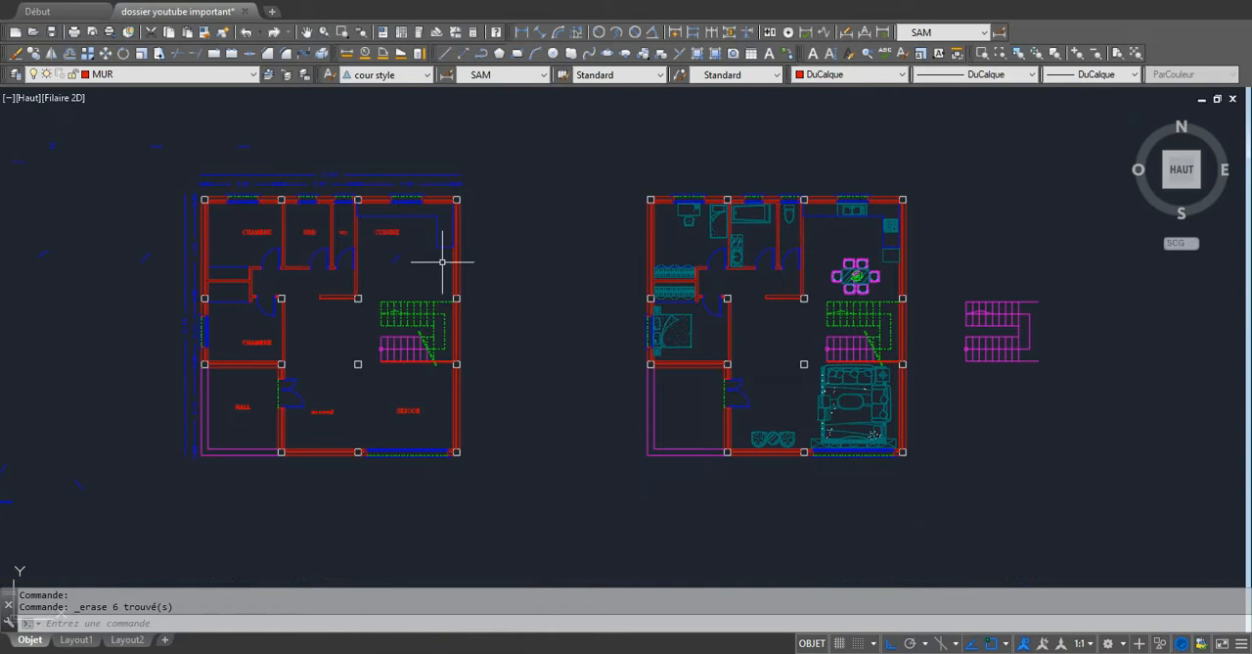
Inspect the kitchen-side walls of the labelled plan, and the wardrobe and living room set of the furnished plan.
scroll(442, 262, up, 2)
click(508, 277)
click(435, 273)
click(328, 288)
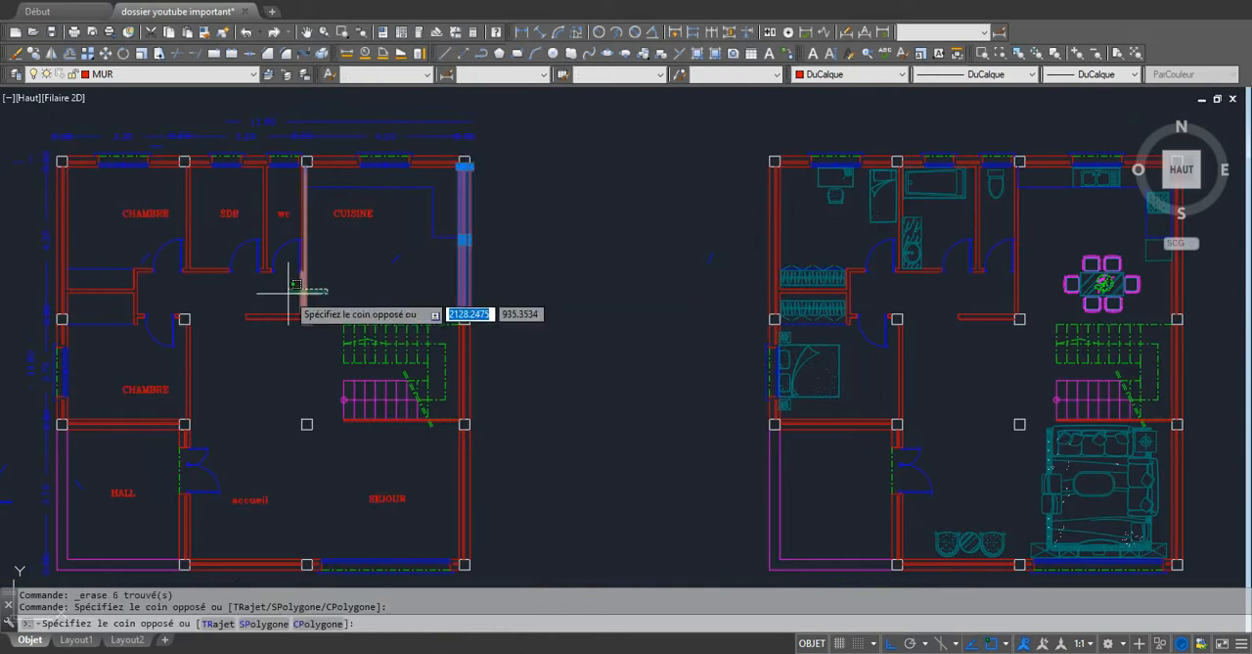
click(288, 281)
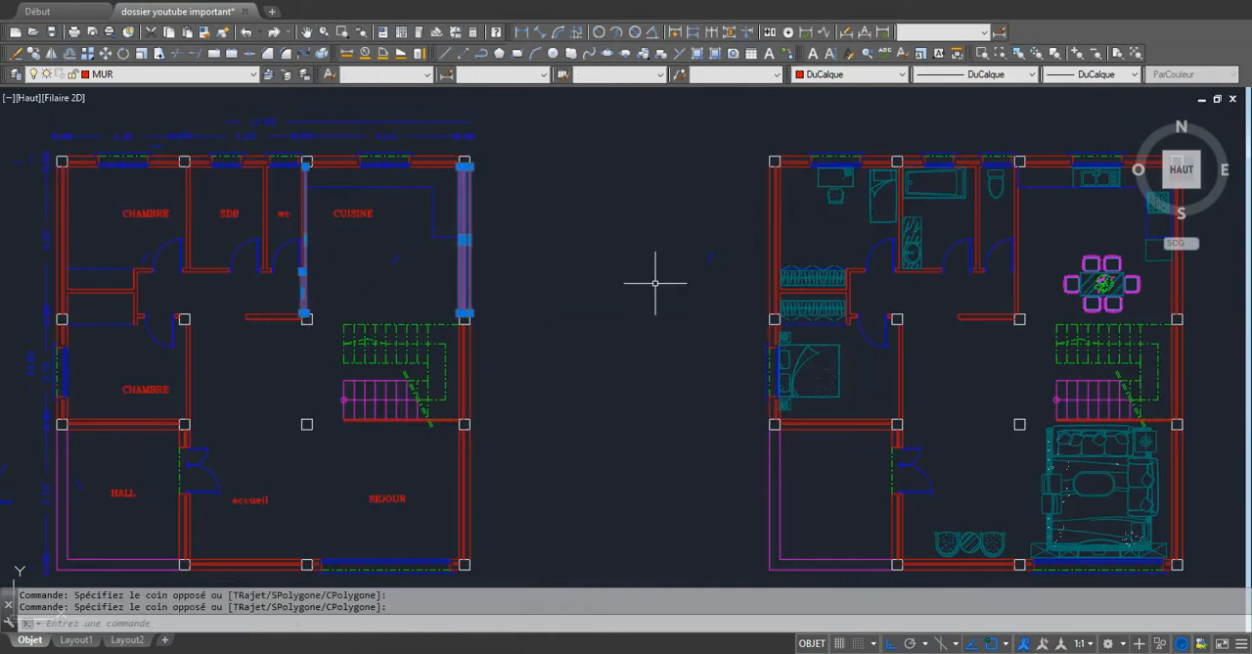
key(Escape)
click(812, 277)
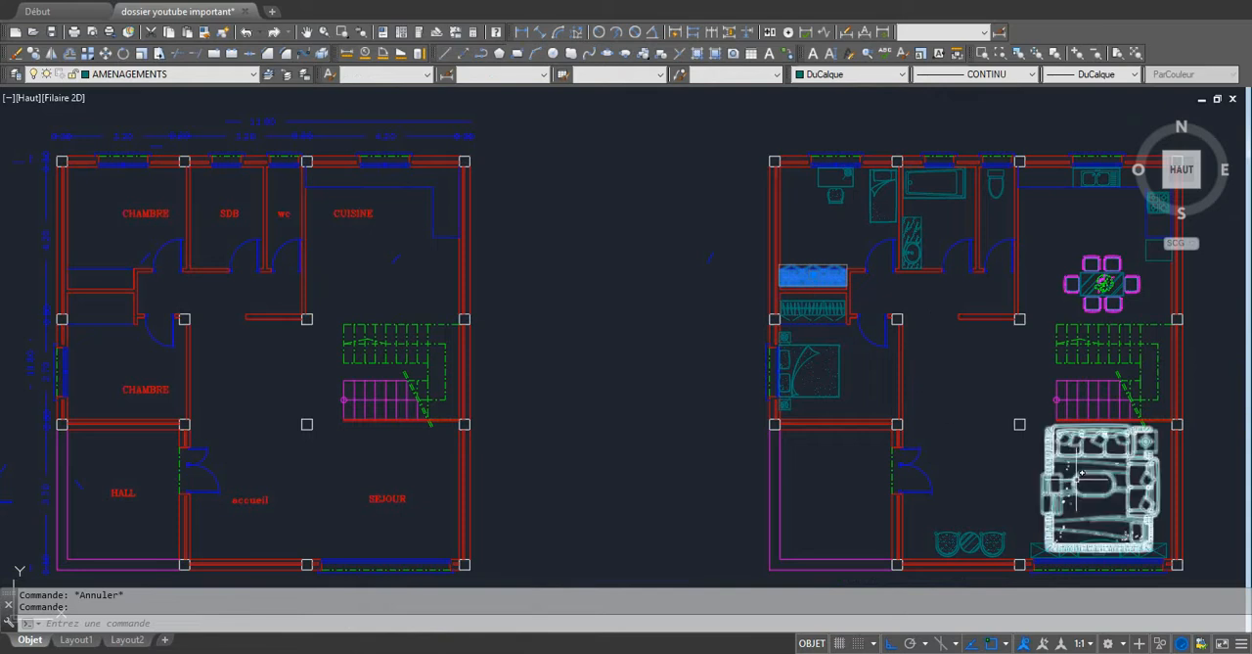
click(1083, 486)
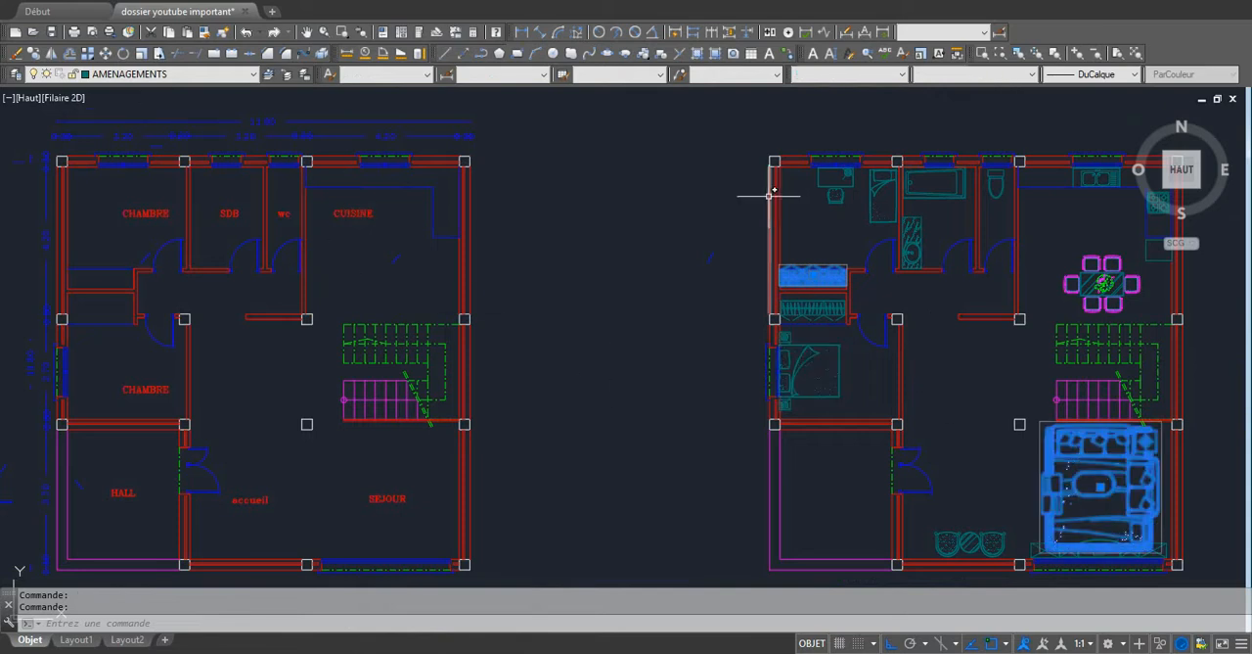
key(Escape)
Examine the labelled and furnished floor plans, including the room names, exterior dimensions, columns, stairs and furniture layout.
scroll(931, 283, down, 4)
scroll(975, 347, up, 5)
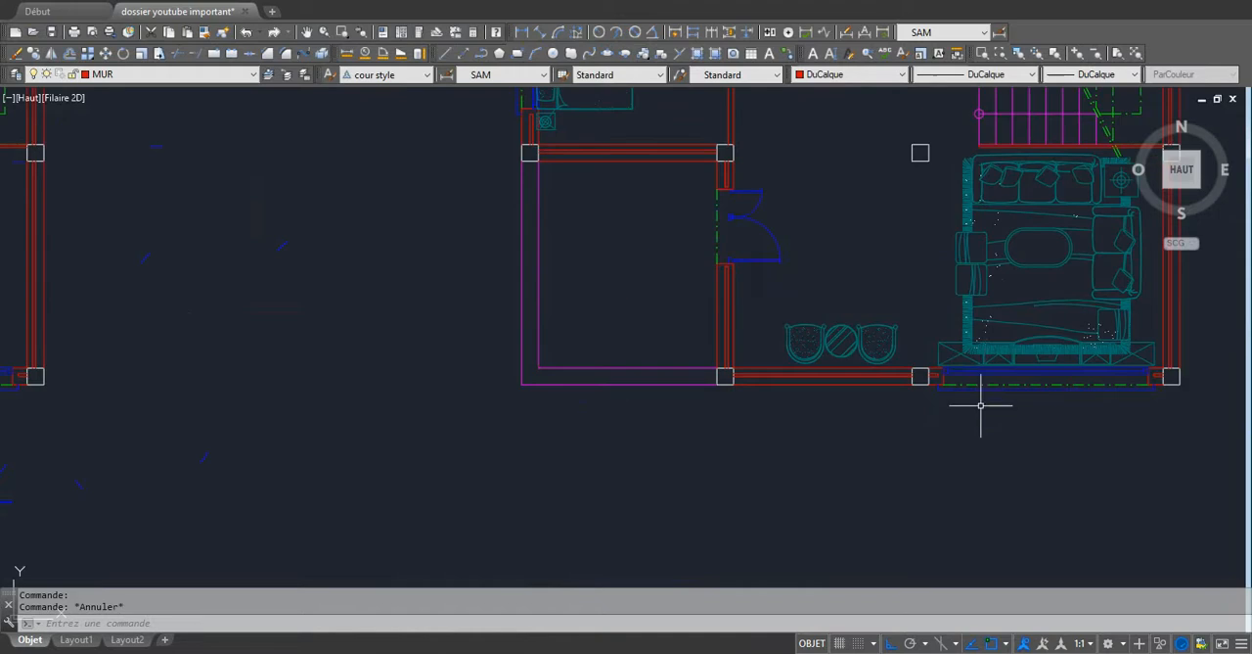
scroll(985, 375, down, 4)
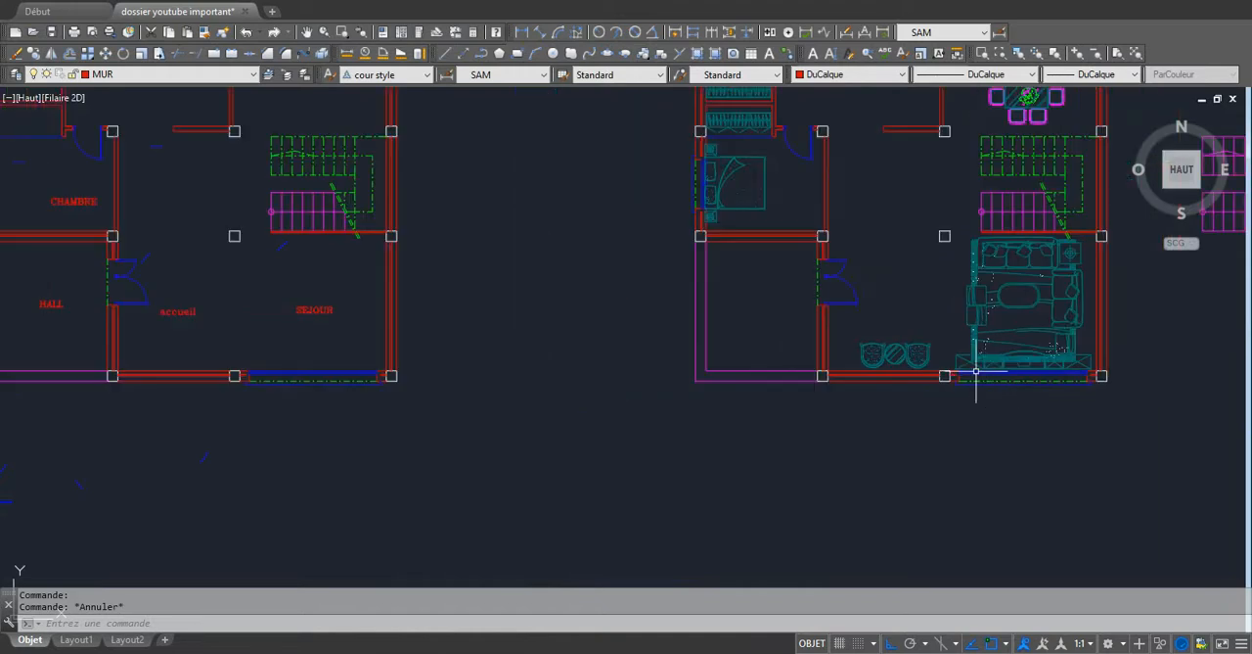
click(869, 307)
click(891, 294)
scroll(891, 297, down, 4)
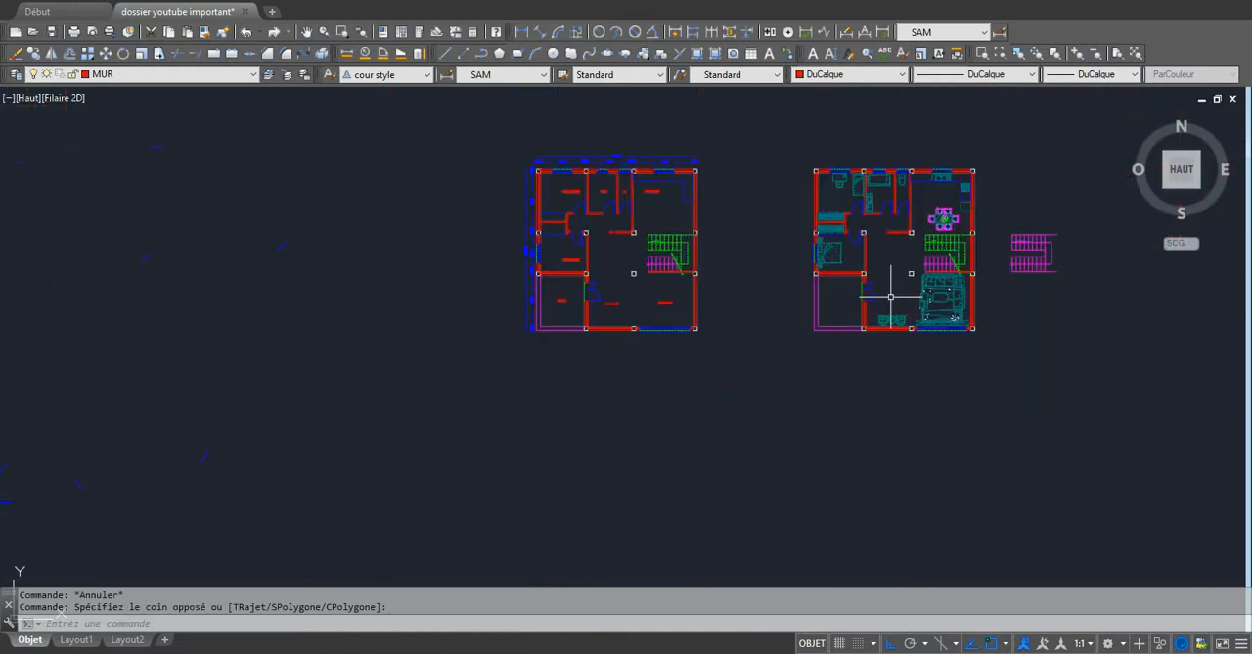
scroll(615, 210, up, 5)
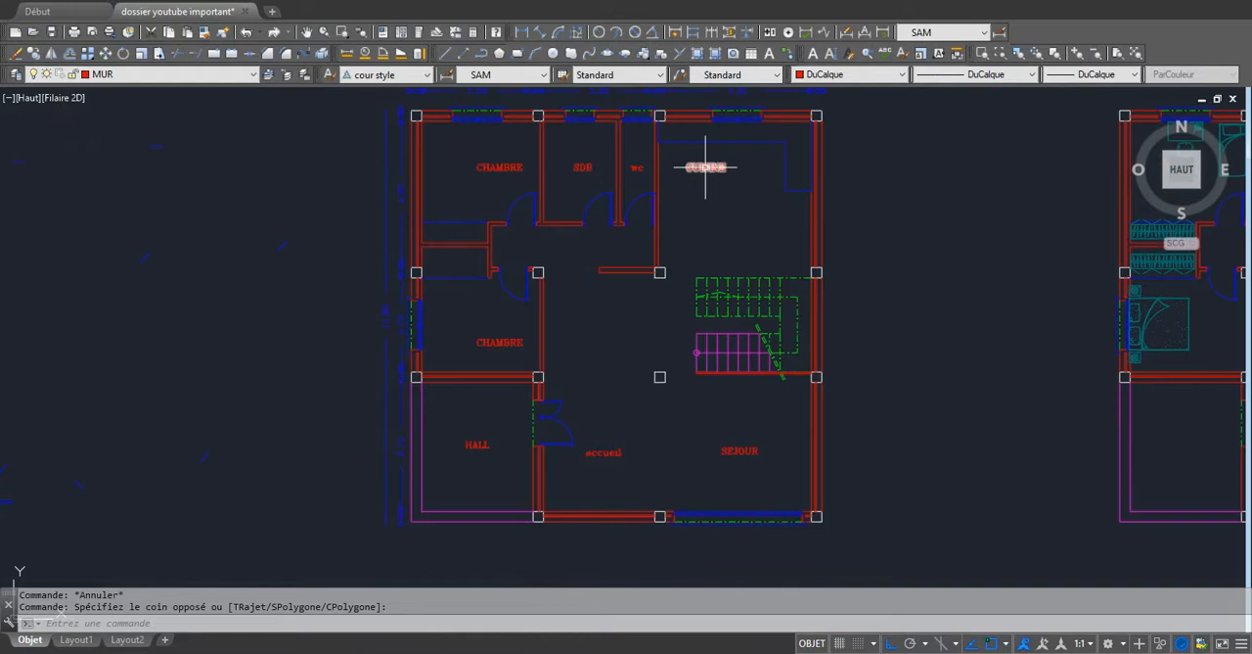
scroll(671, 267, down, 2)
scroll(646, 173, up, 6)
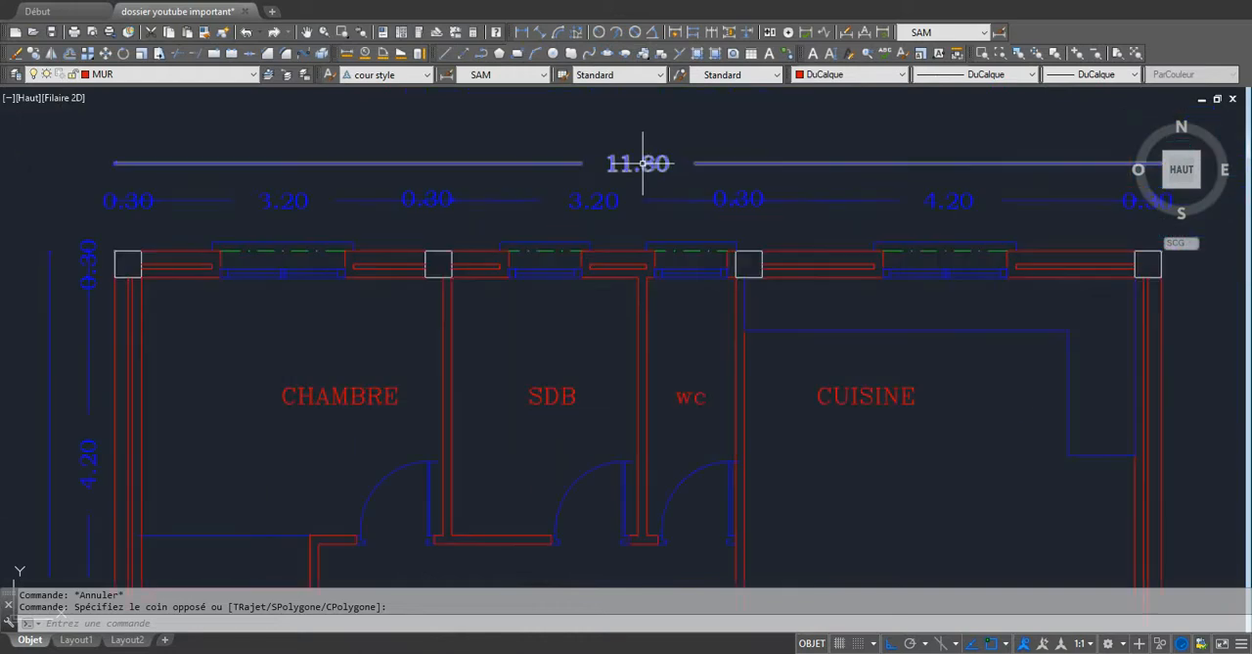
scroll(643, 164, down, 3)
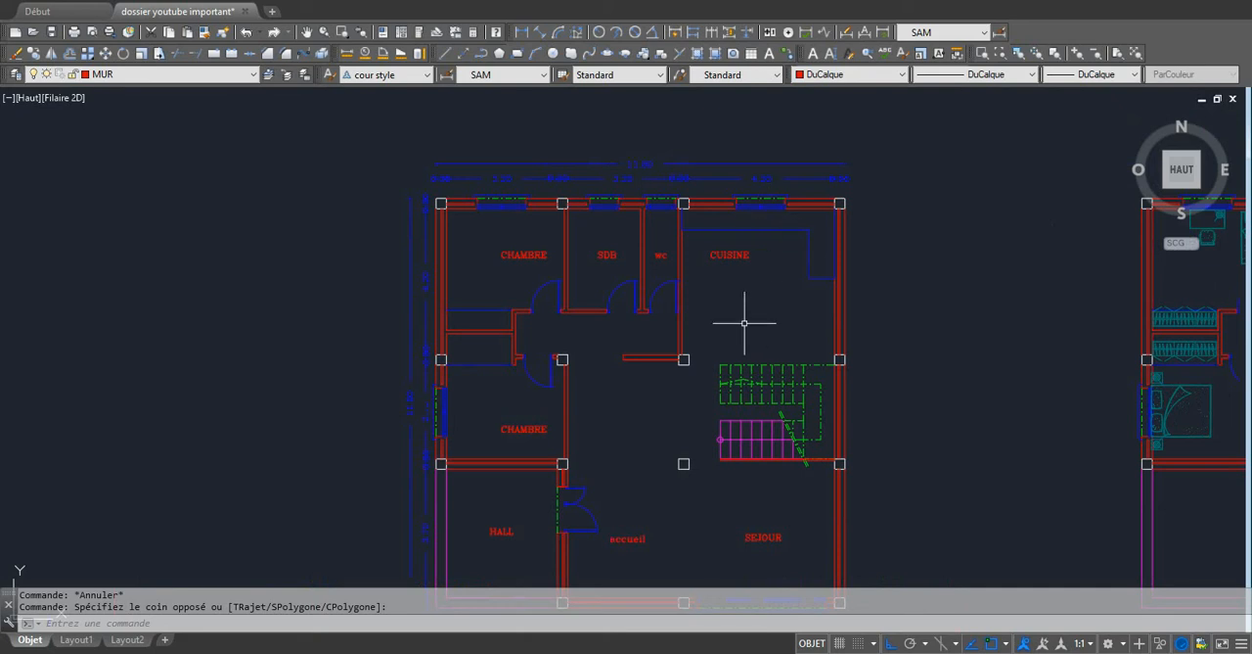
scroll(737, 313, down, 4)
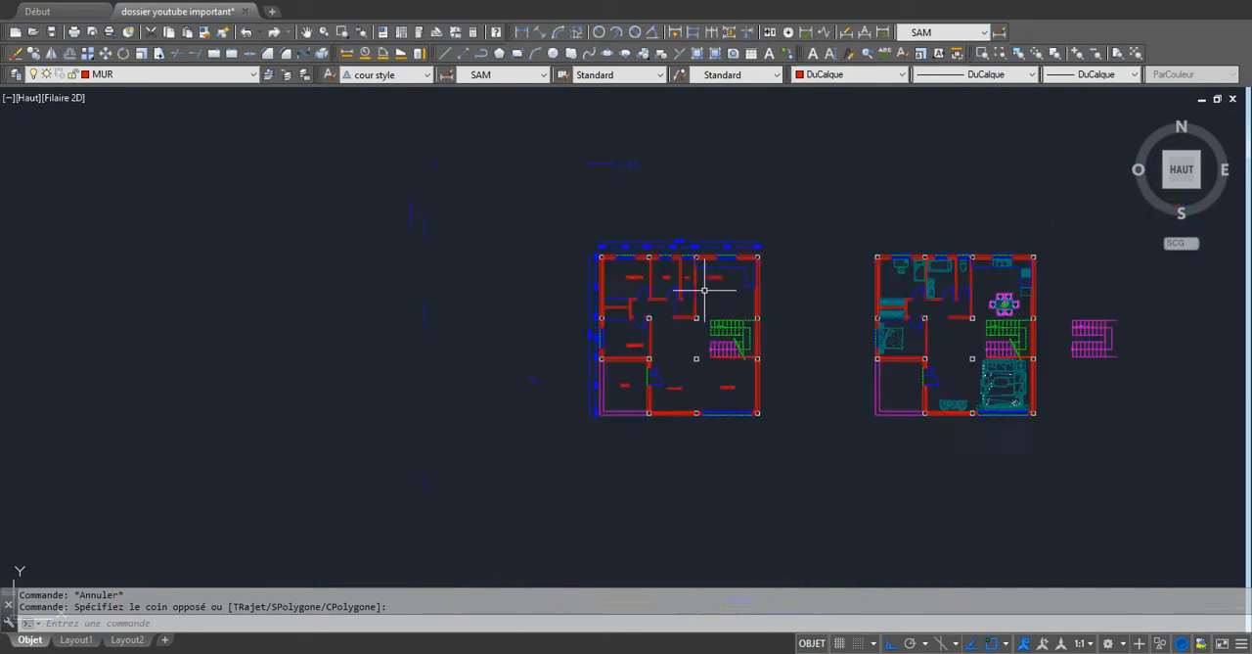
middle_drag(798, 321, 710, 302)
scroll(718, 311, up, 4)
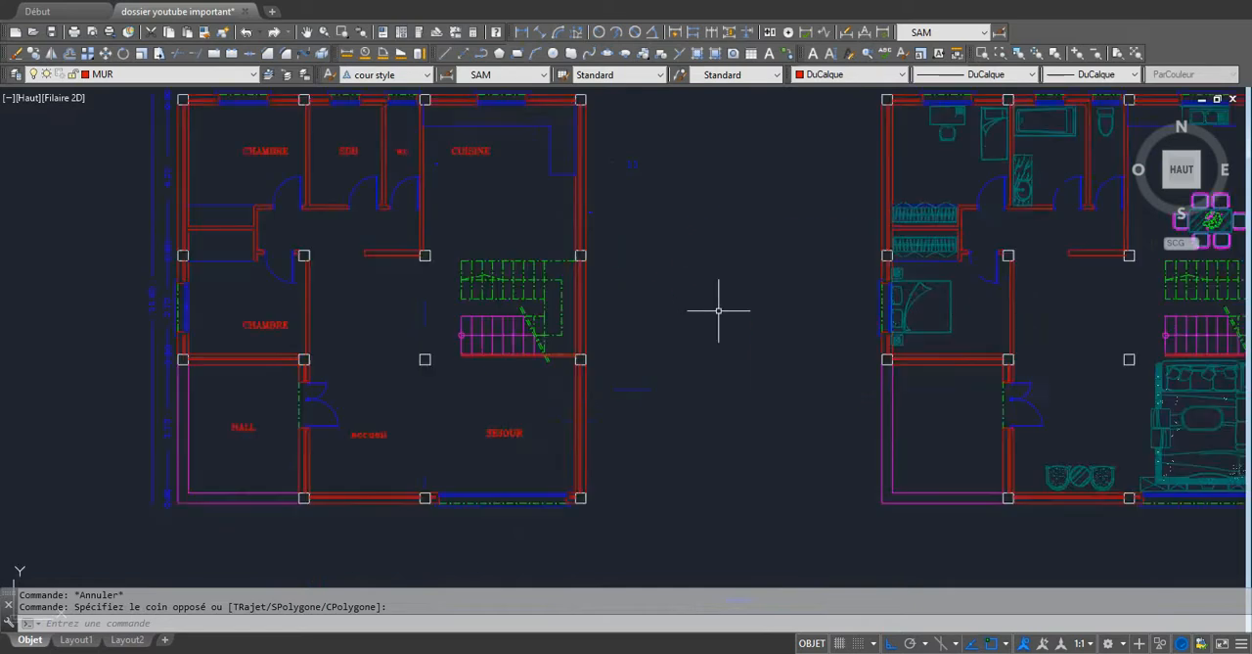
scroll(715, 304, down, 2)
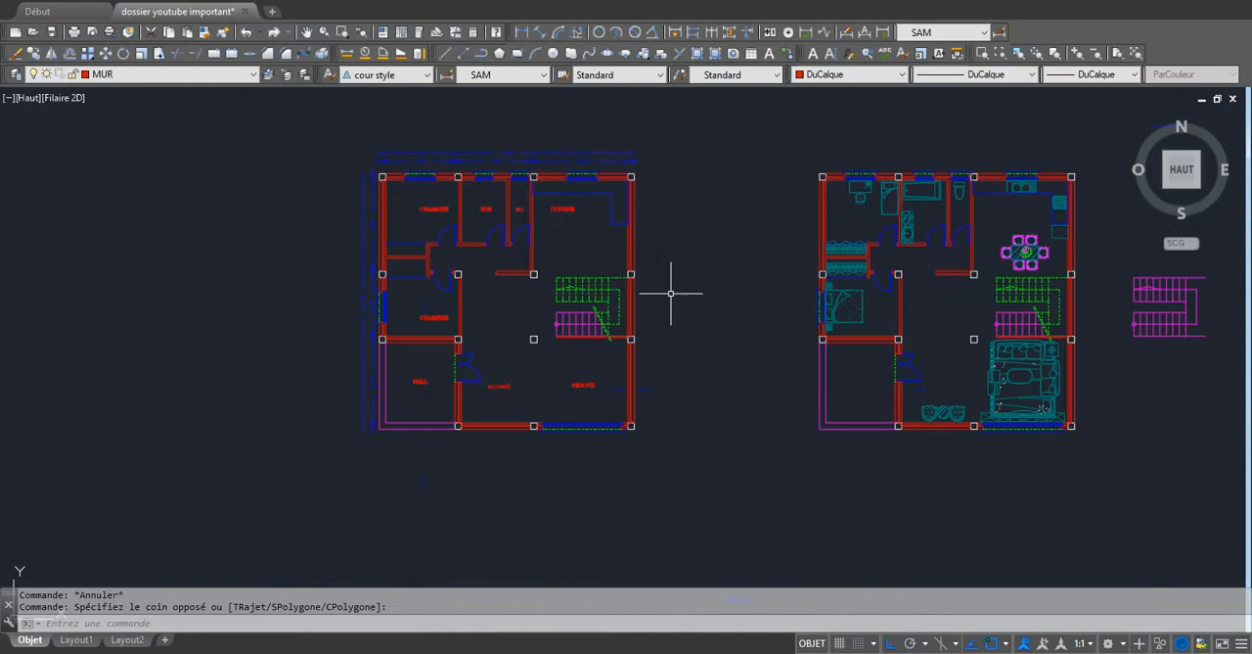
scroll(538, 224, up, 2)
scroll(589, 270, down, 2)
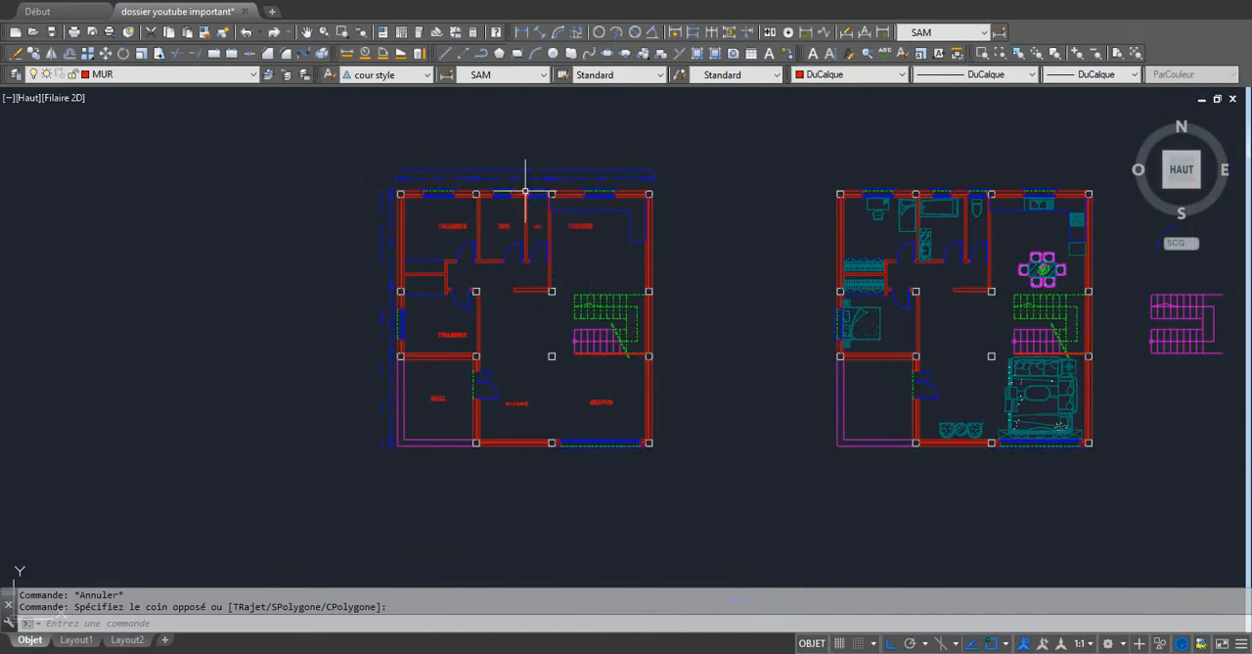
scroll(526, 191, up, 3)
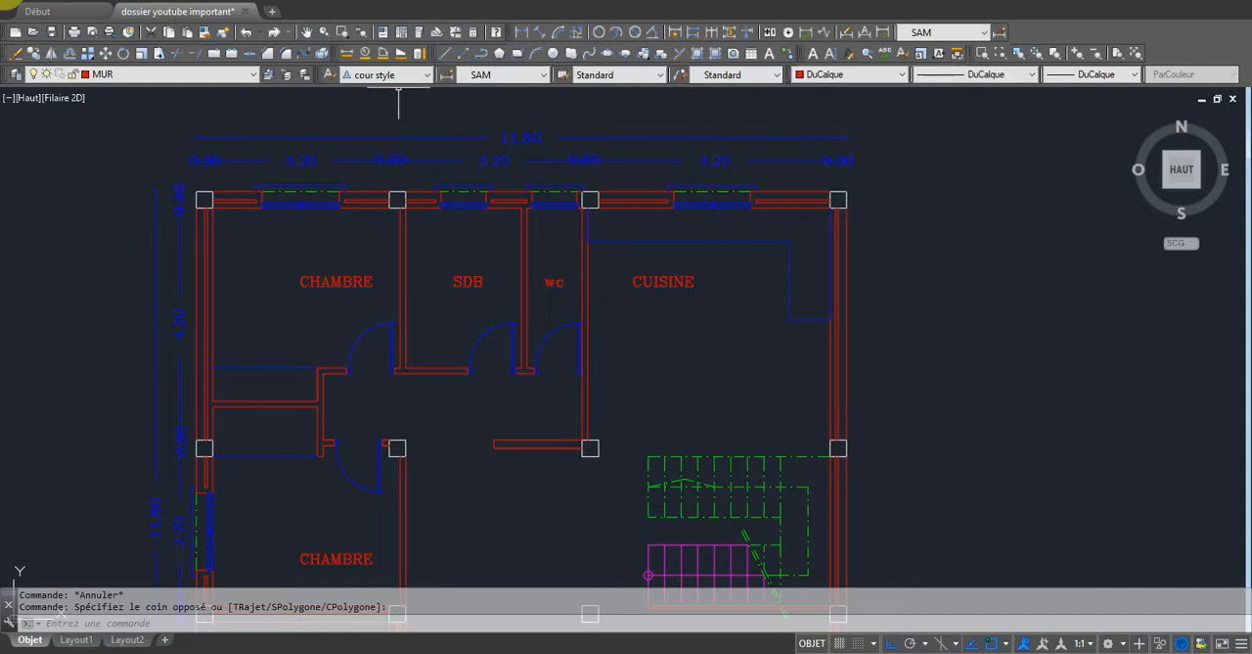
scroll(612, 261, down, 4)
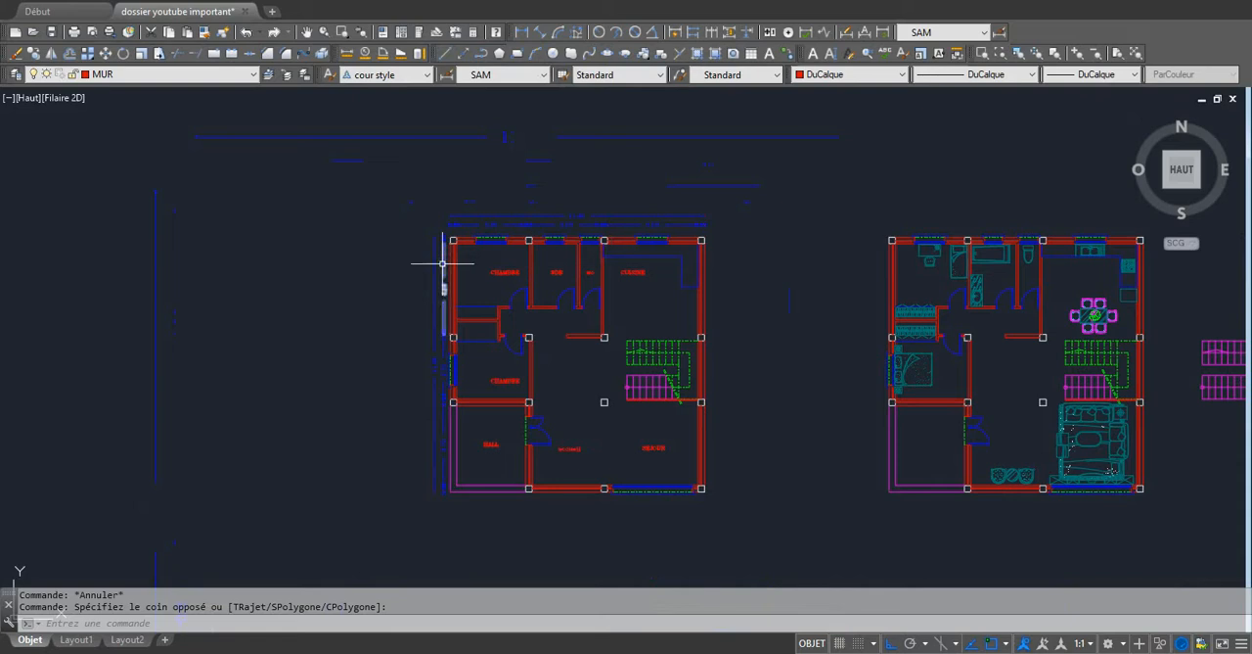
Start a hatch near the upper bedroom's corner column and explore the one-colour gradient styles.
scroll(445, 265, up, 9)
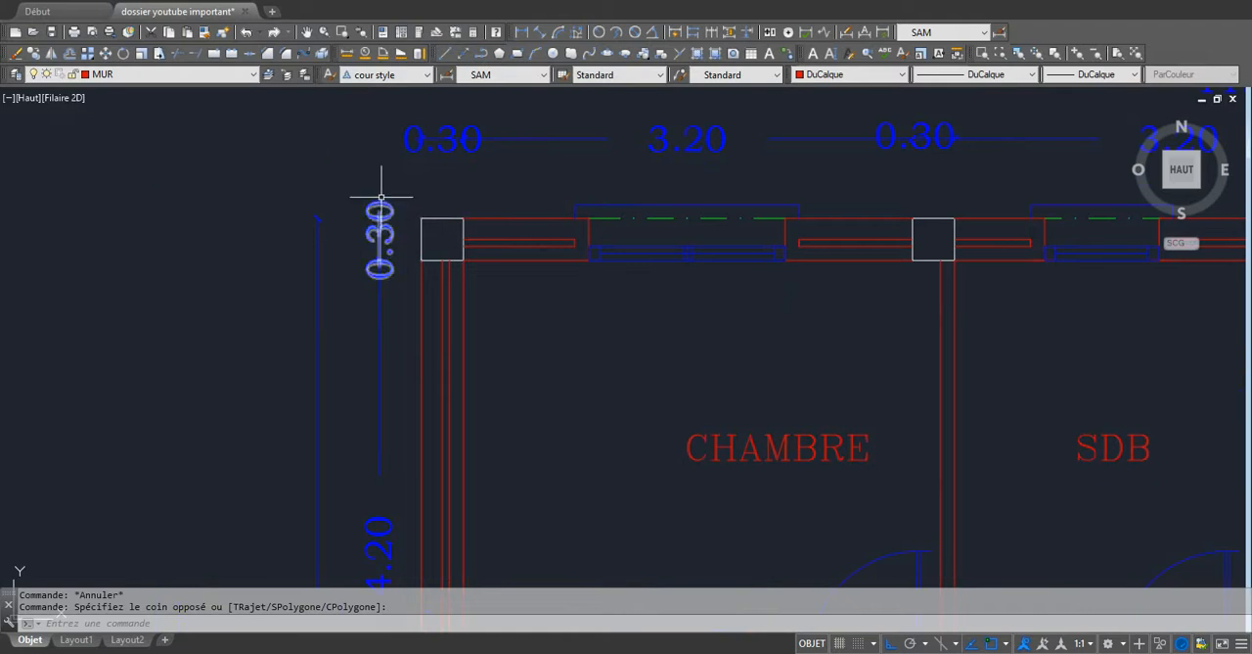
click(701, 57)
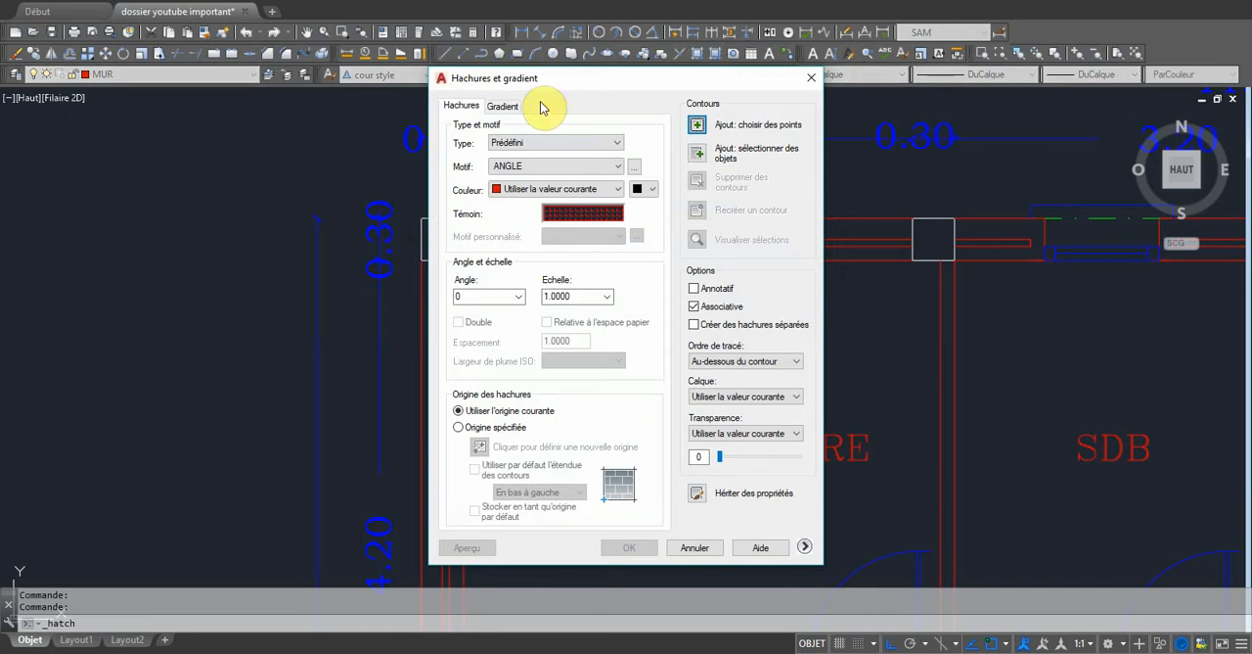
drag(551, 84, 675, 48)
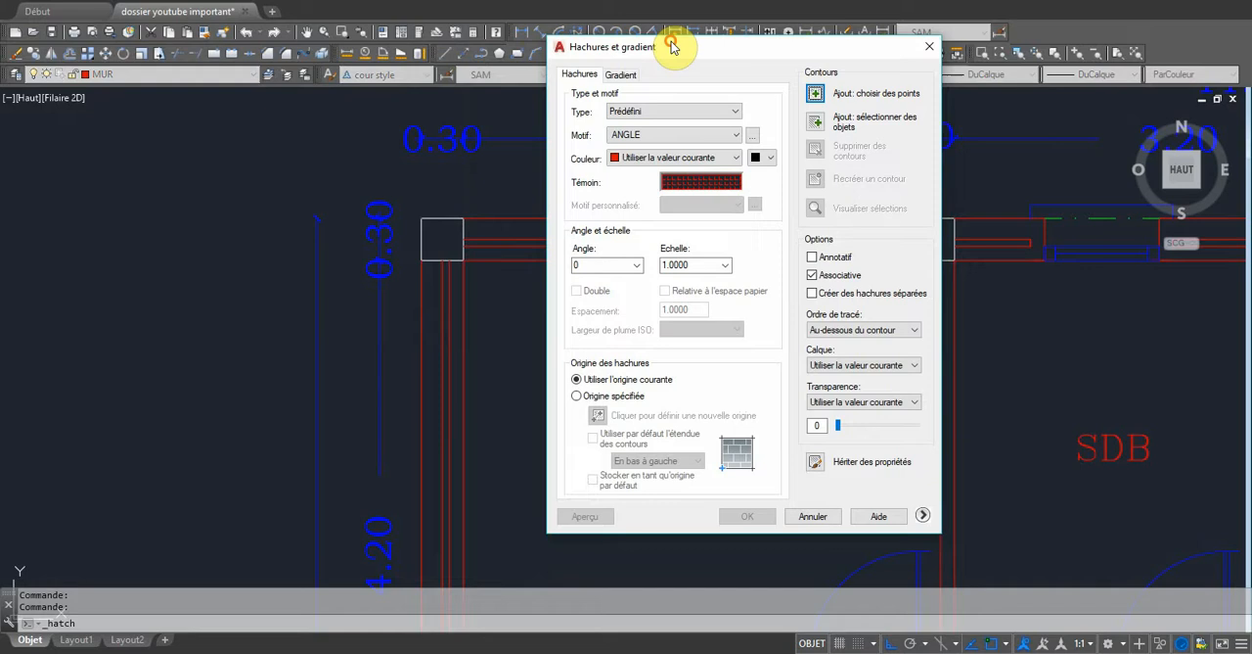
click(620, 75)
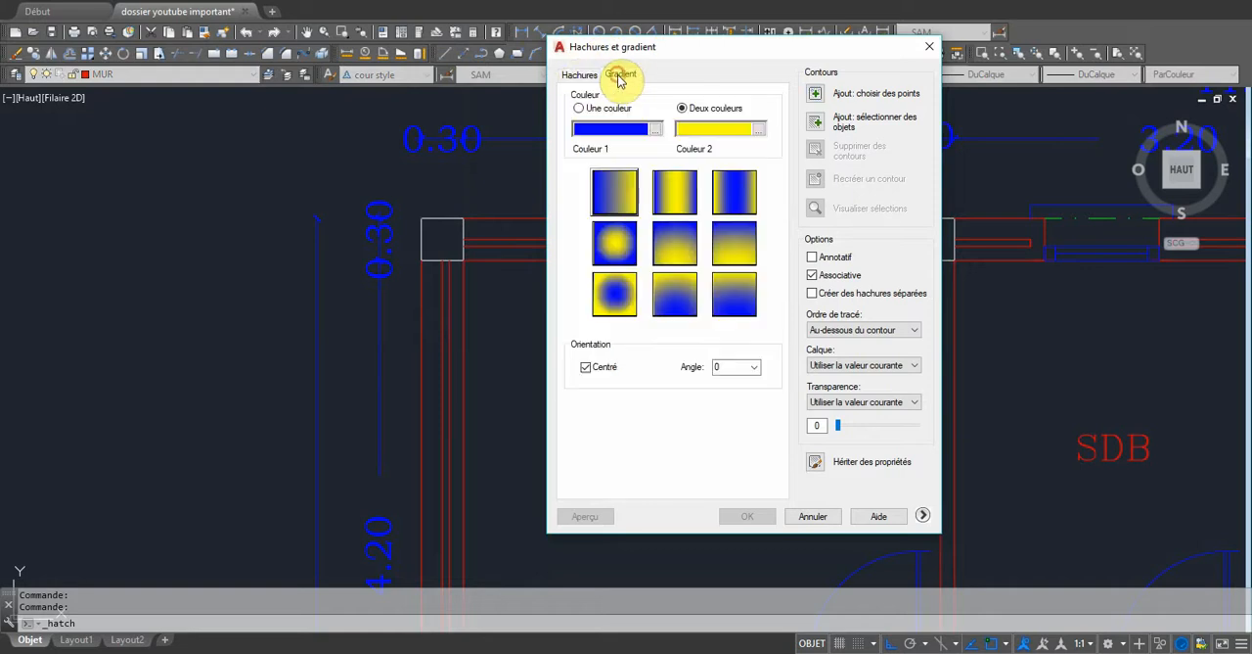
click(578, 110)
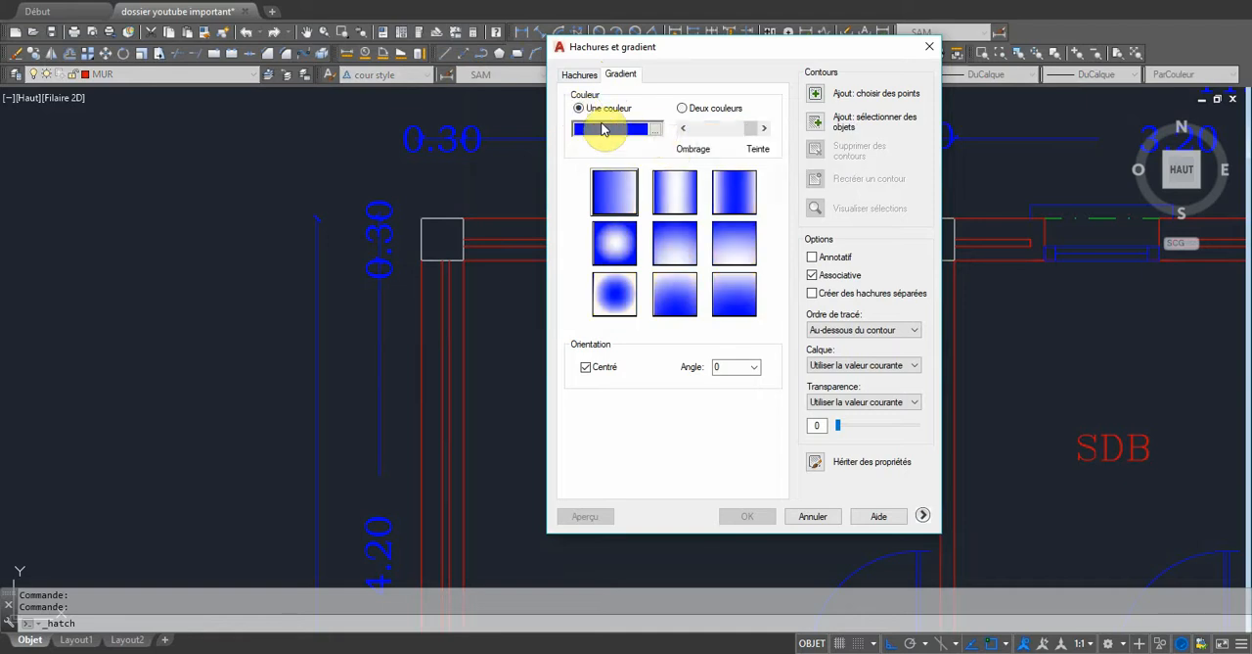
click(676, 191)
click(721, 189)
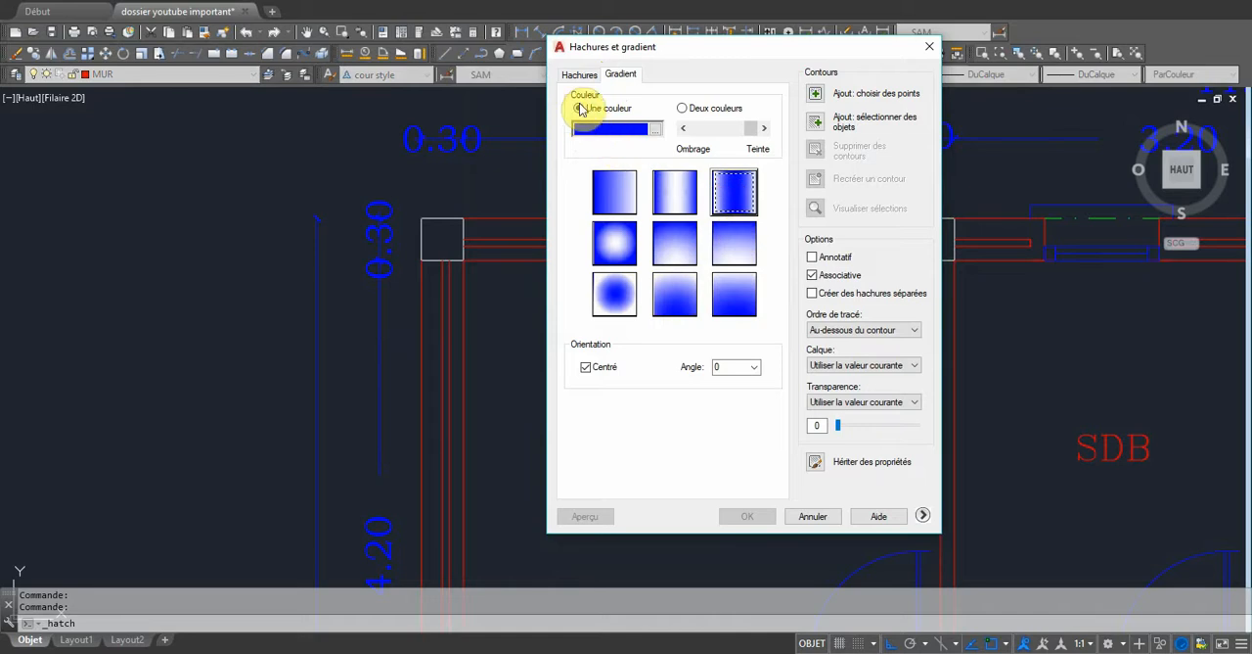
Review the available hatch types and browse the ANSI, ISO, other predefined and custom pattern palettes.
click(579, 74)
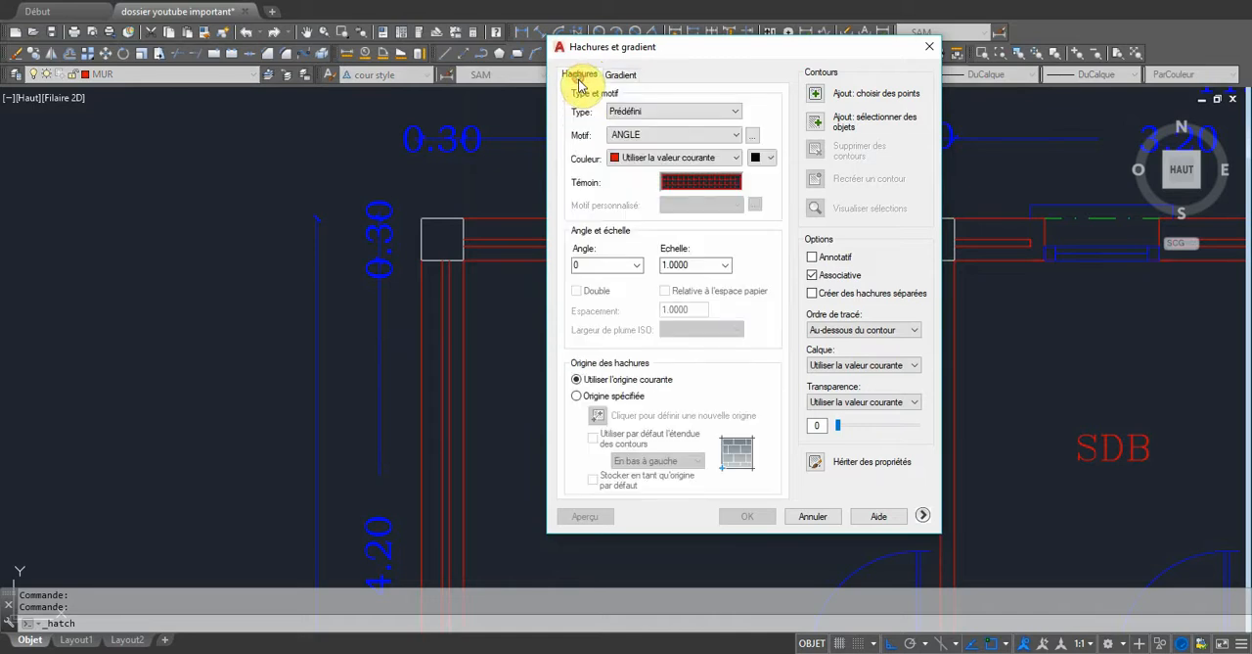
click(735, 115)
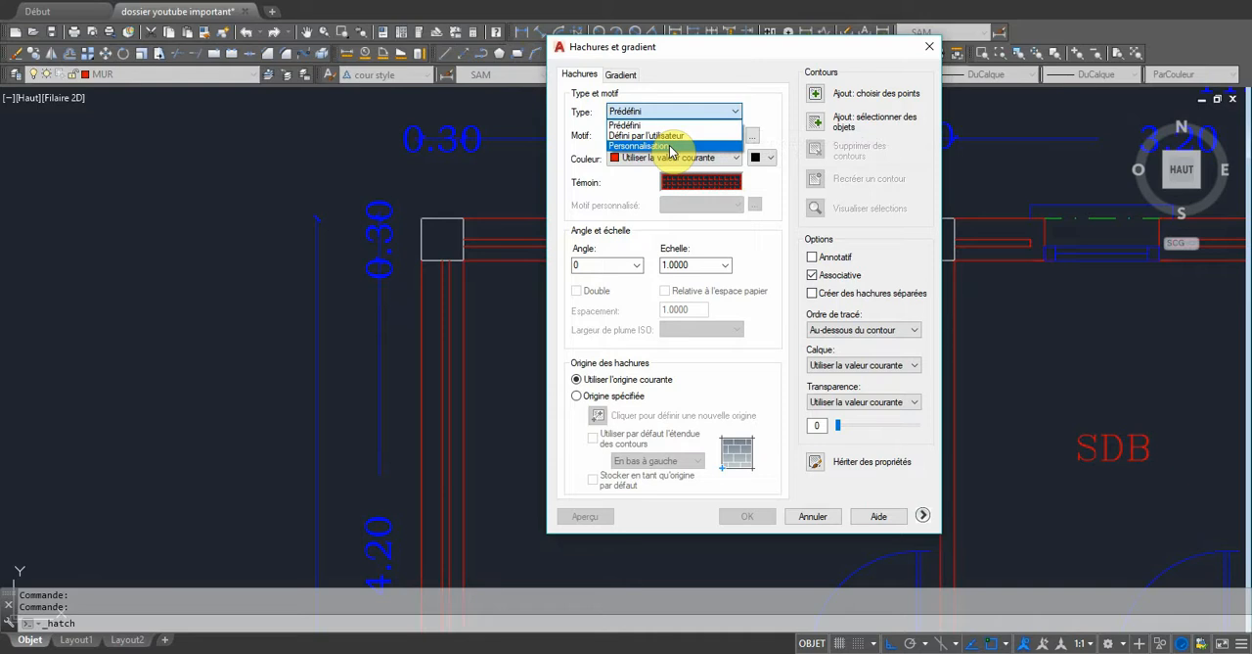
click(735, 113)
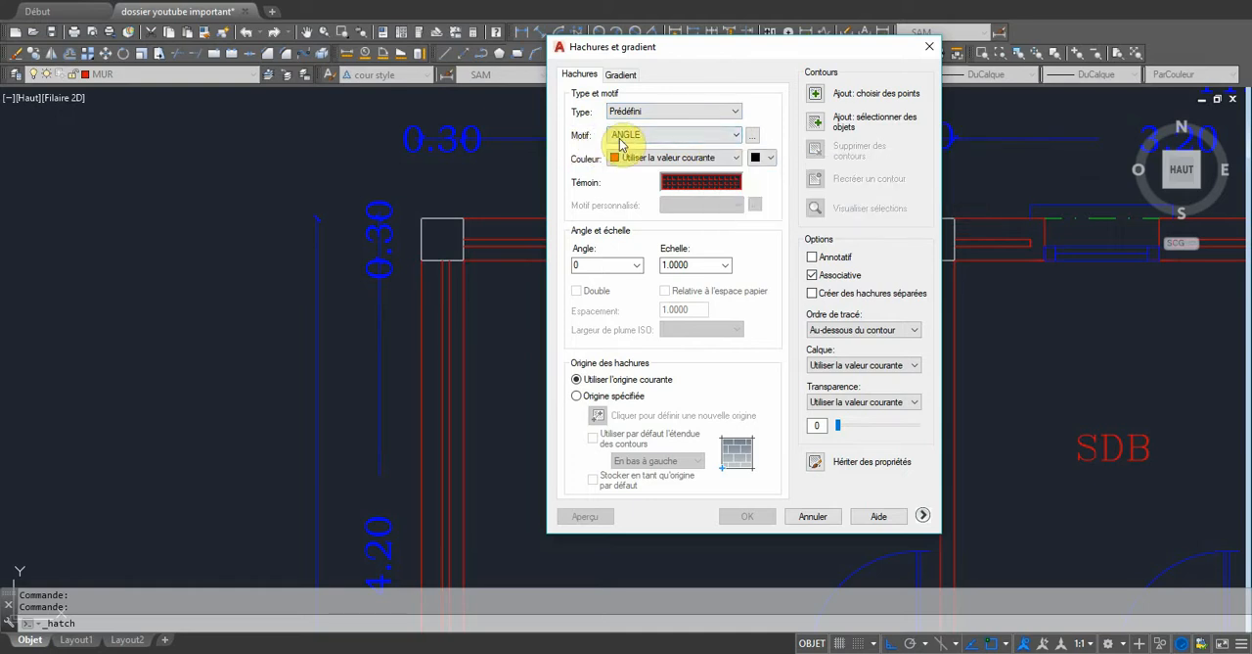
click(752, 134)
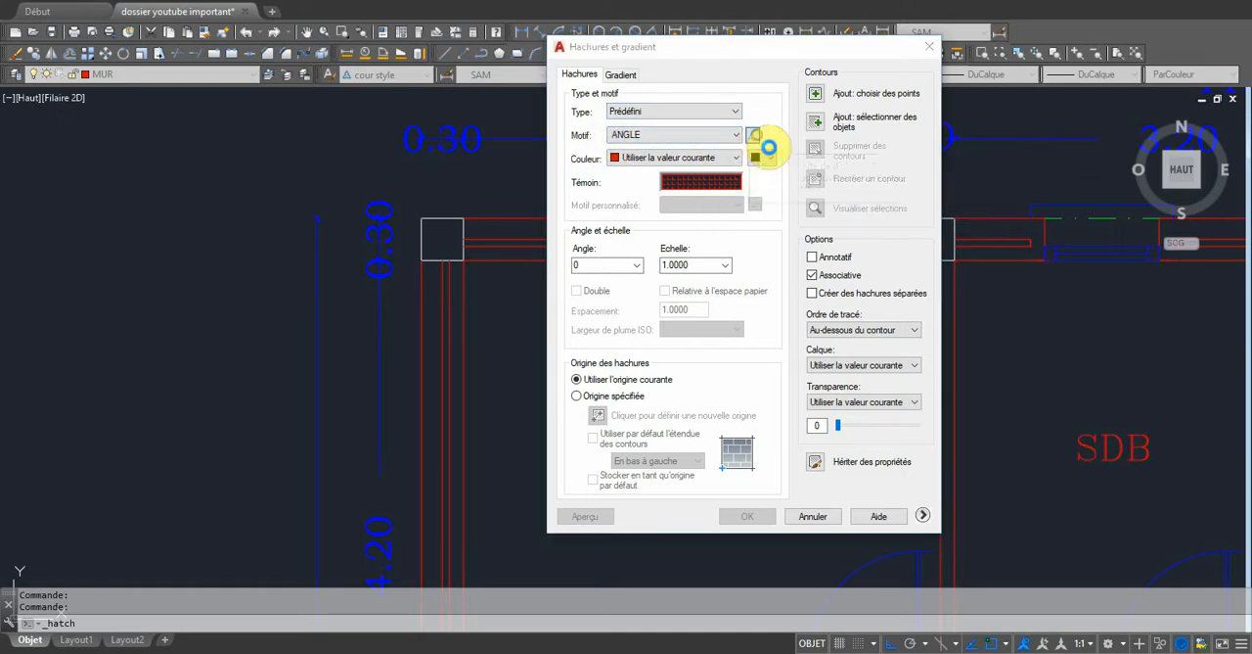
click(624, 153)
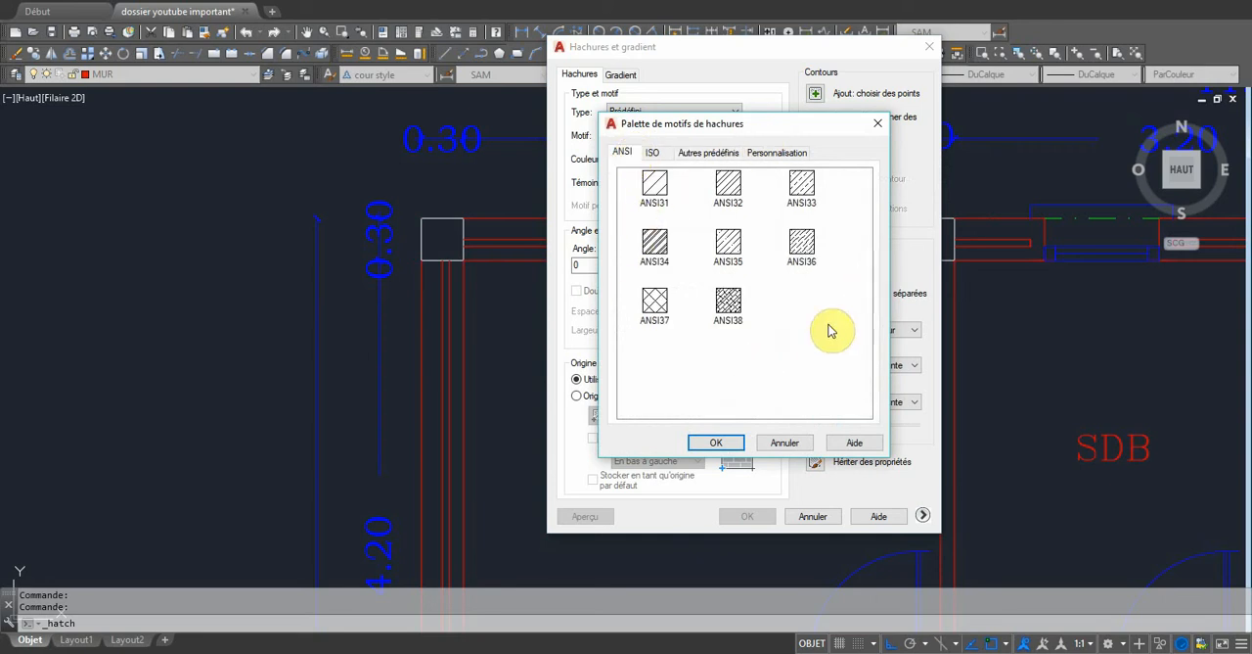
click(651, 153)
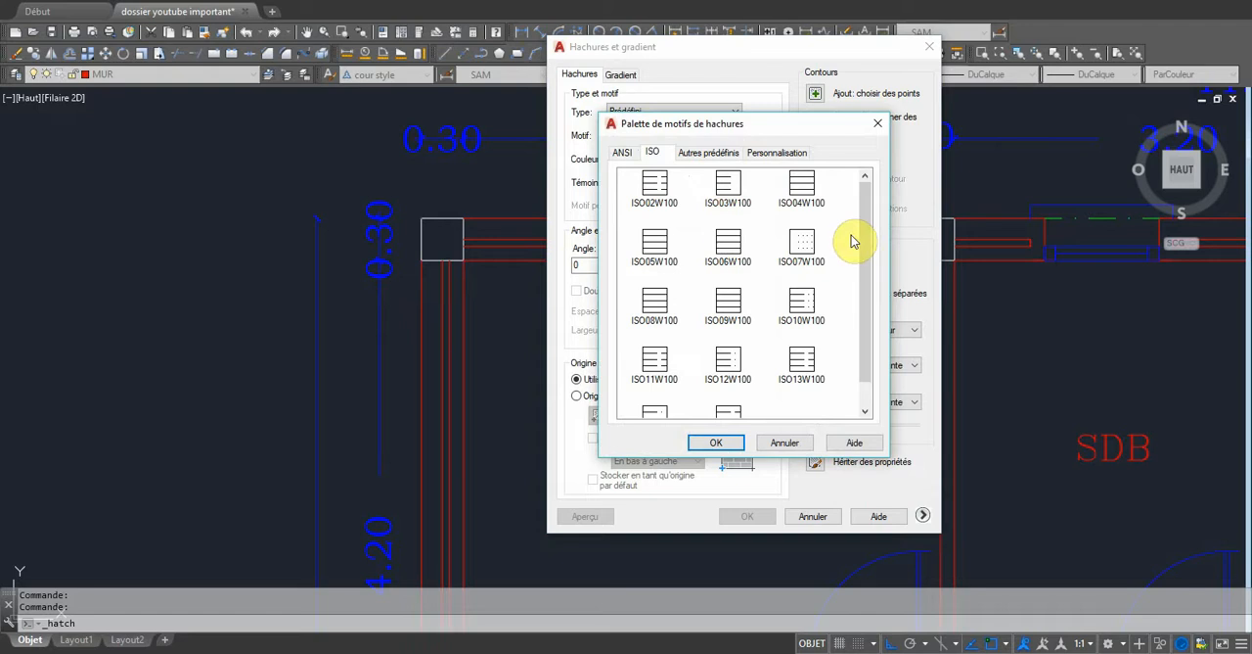
mouse_move(866, 245)
mouse_down()
mouse_move(875, 330)
mouse_move(866, 201)
mouse_up()
click(706, 154)
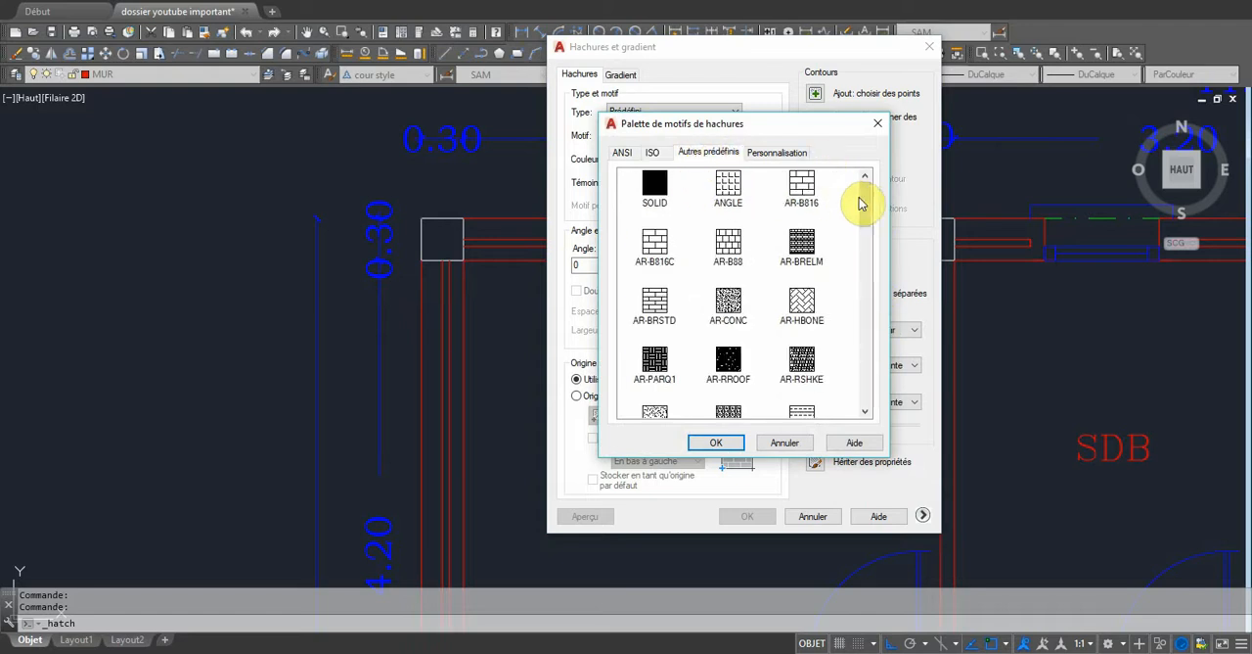
mouse_move(864, 195)
mouse_down()
mouse_move(875, 384)
mouse_move(845, 245)
mouse_up()
click(778, 154)
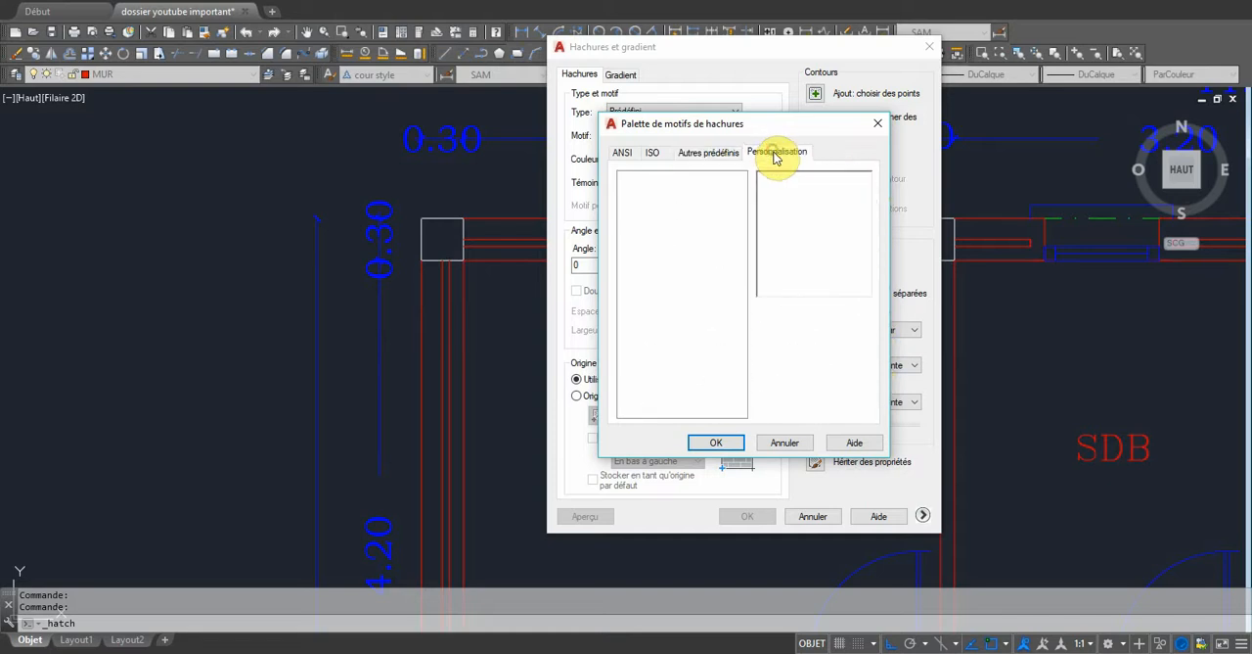
Choose the SOLID pattern from the other predefined hatches.
click(704, 153)
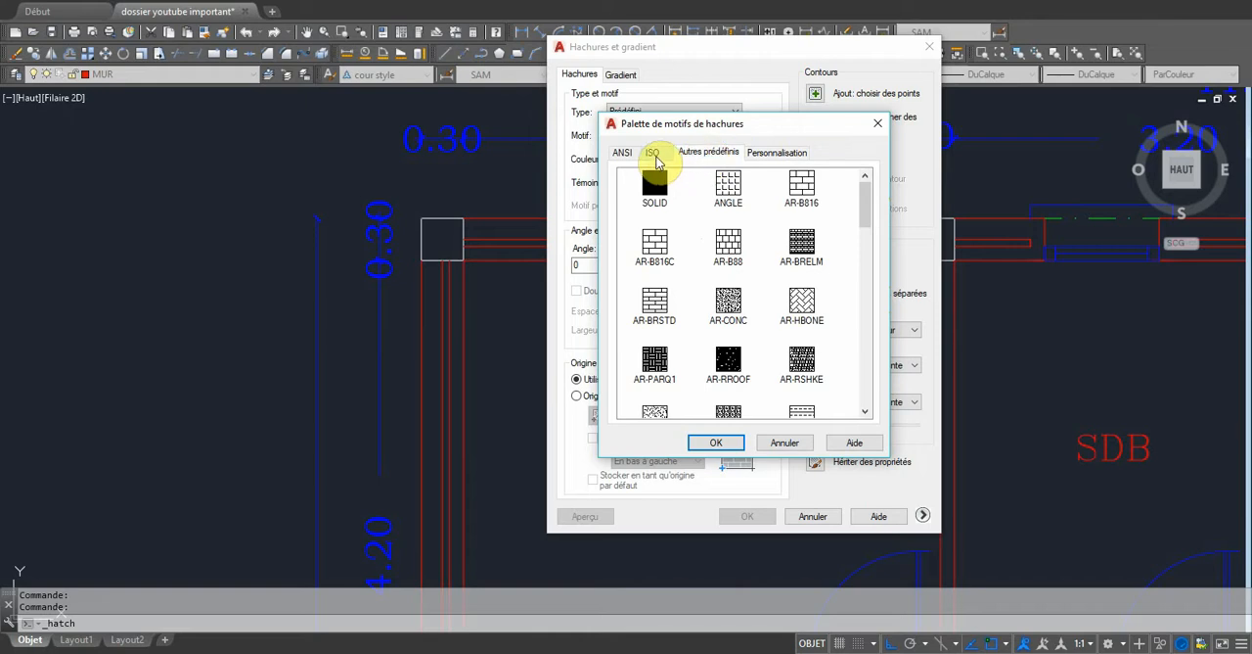
click(655, 186)
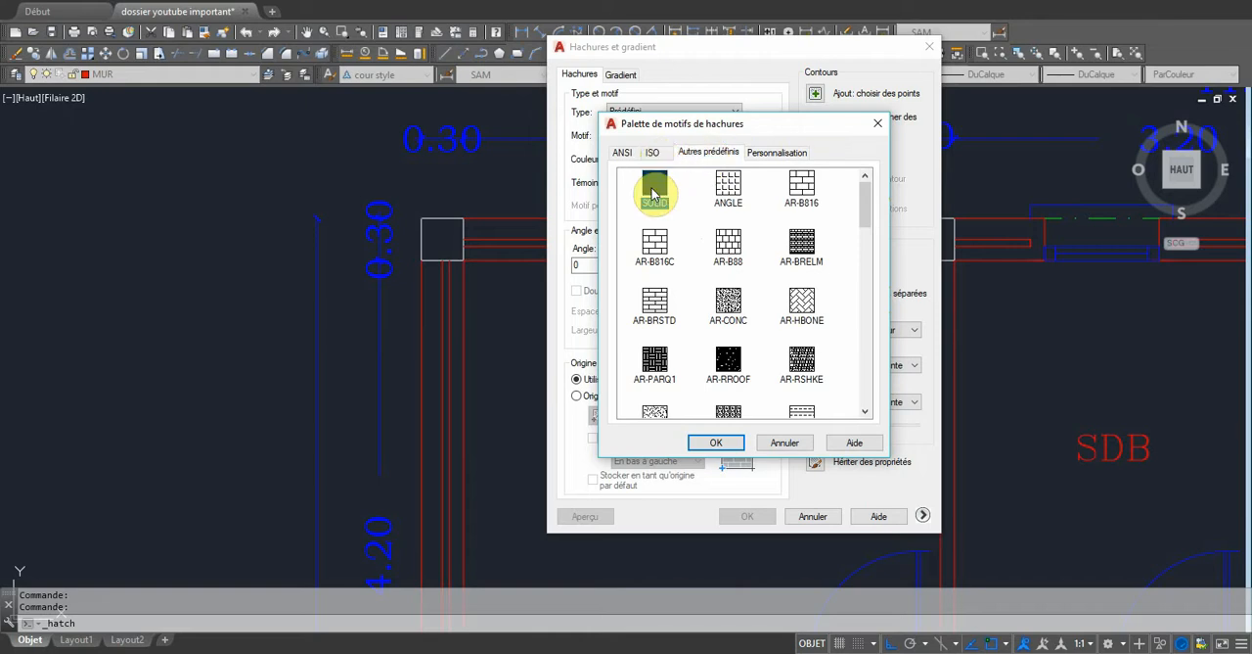
click(715, 442)
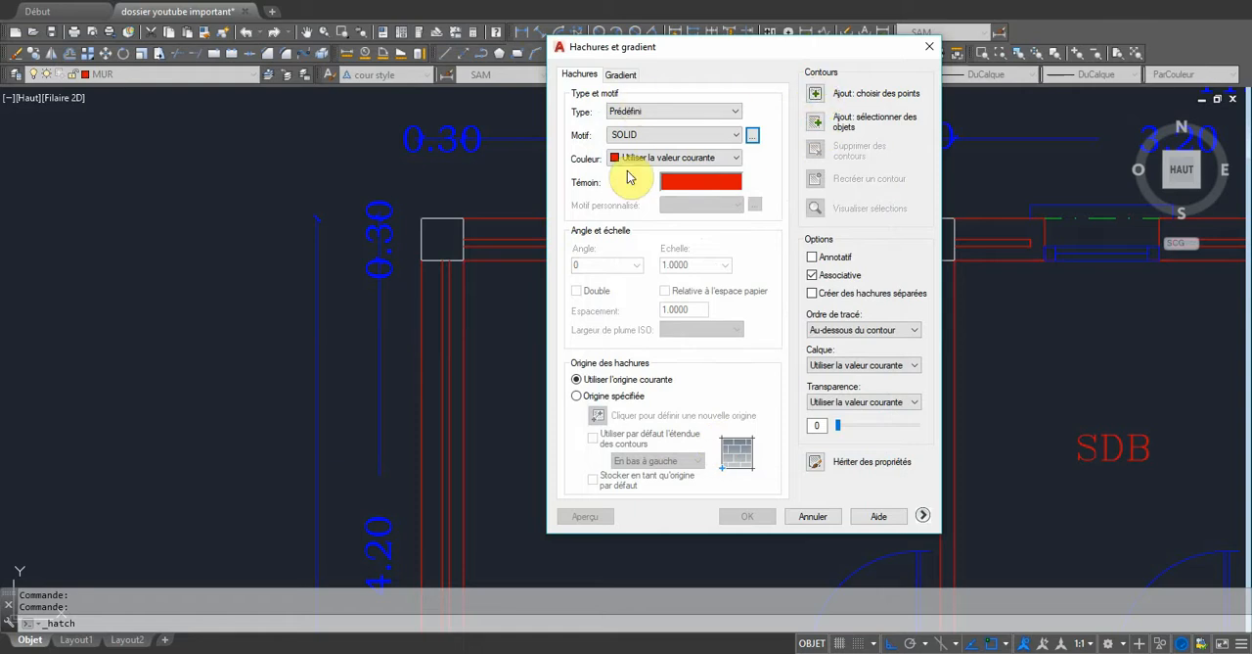
Fill the upper bedroom's corner column with the SOLID hatch in the current colour.
click(737, 159)
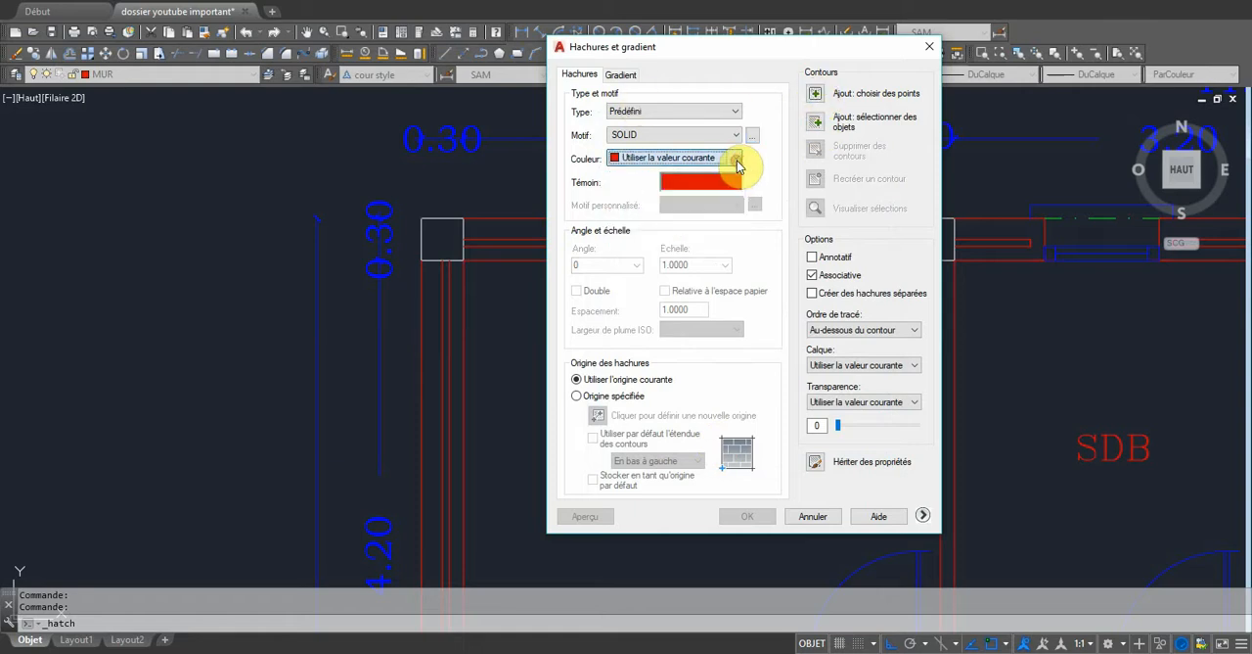
click(816, 95)
click(442, 239)
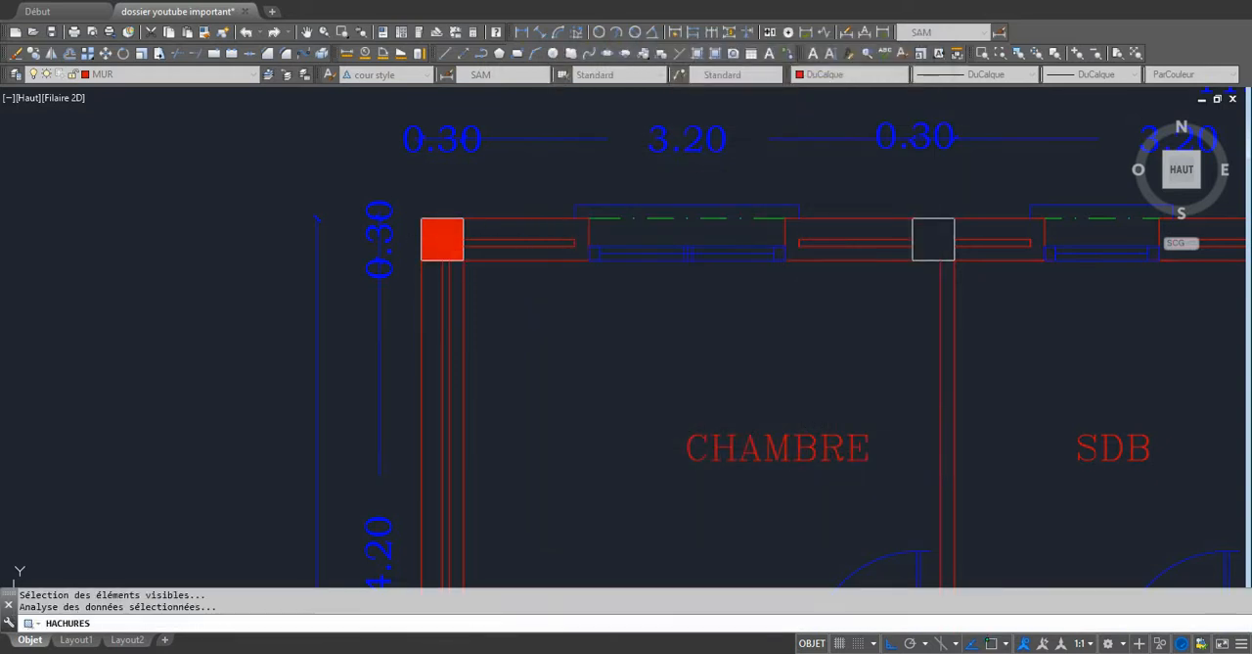
key(Return)
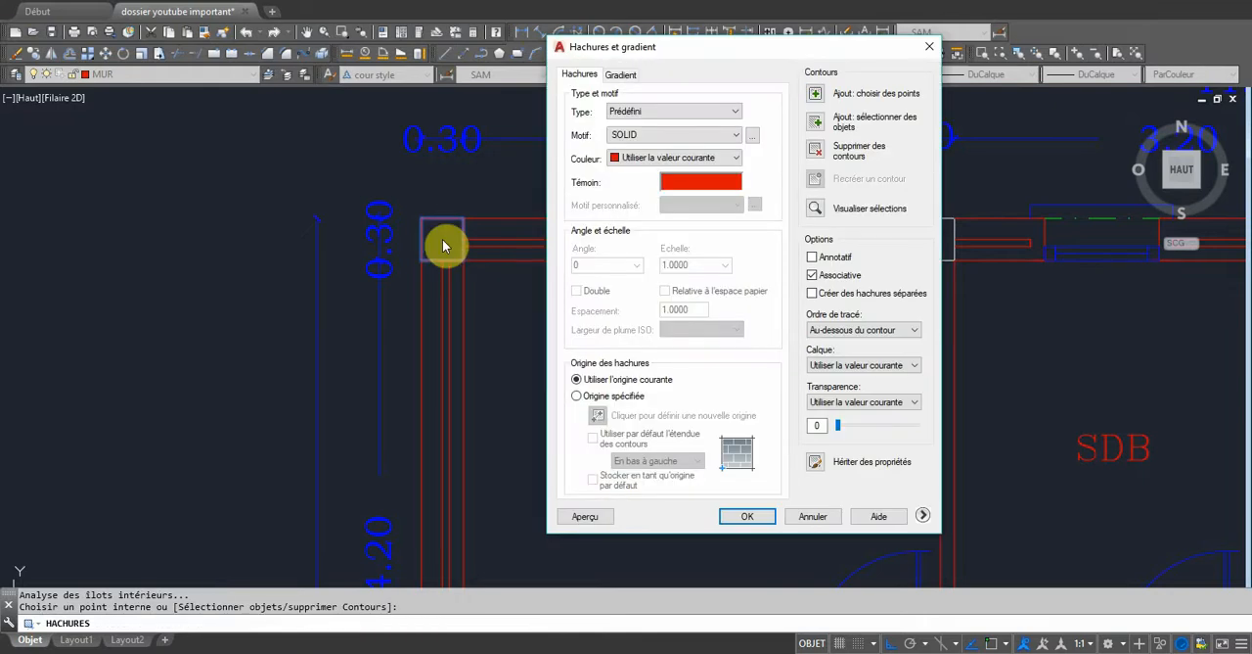
click(743, 516)
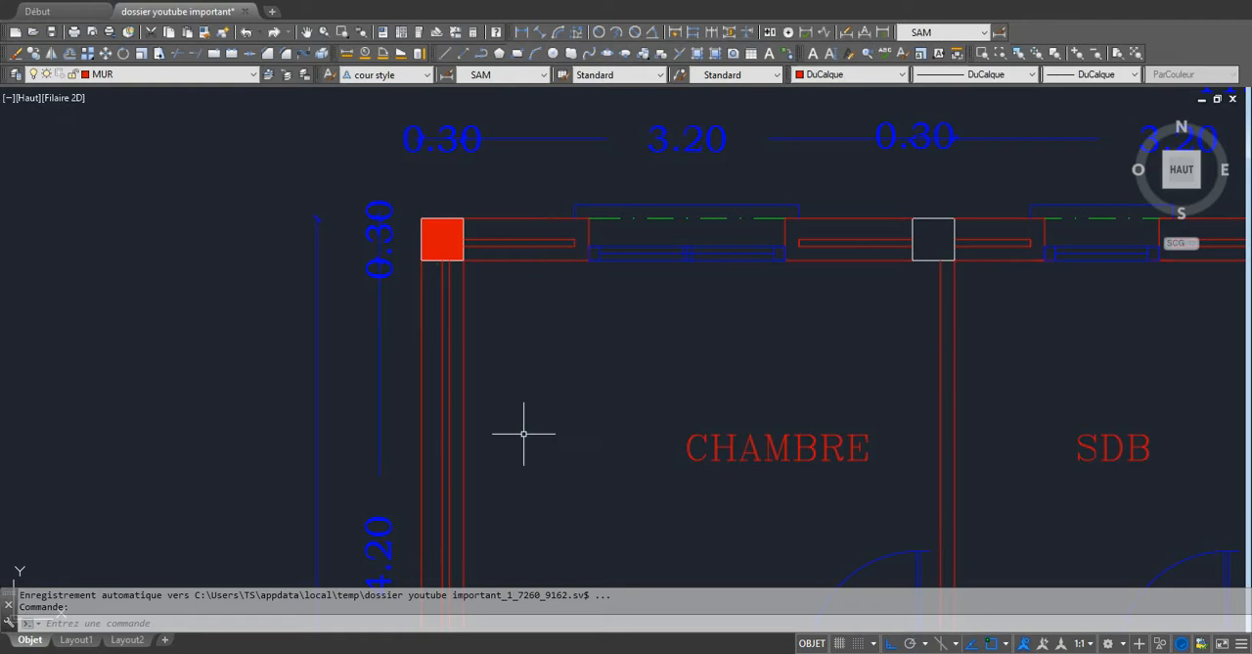
Start another hatch and choose the ANSI34 pattern from the ANSI palette.
key(Return)
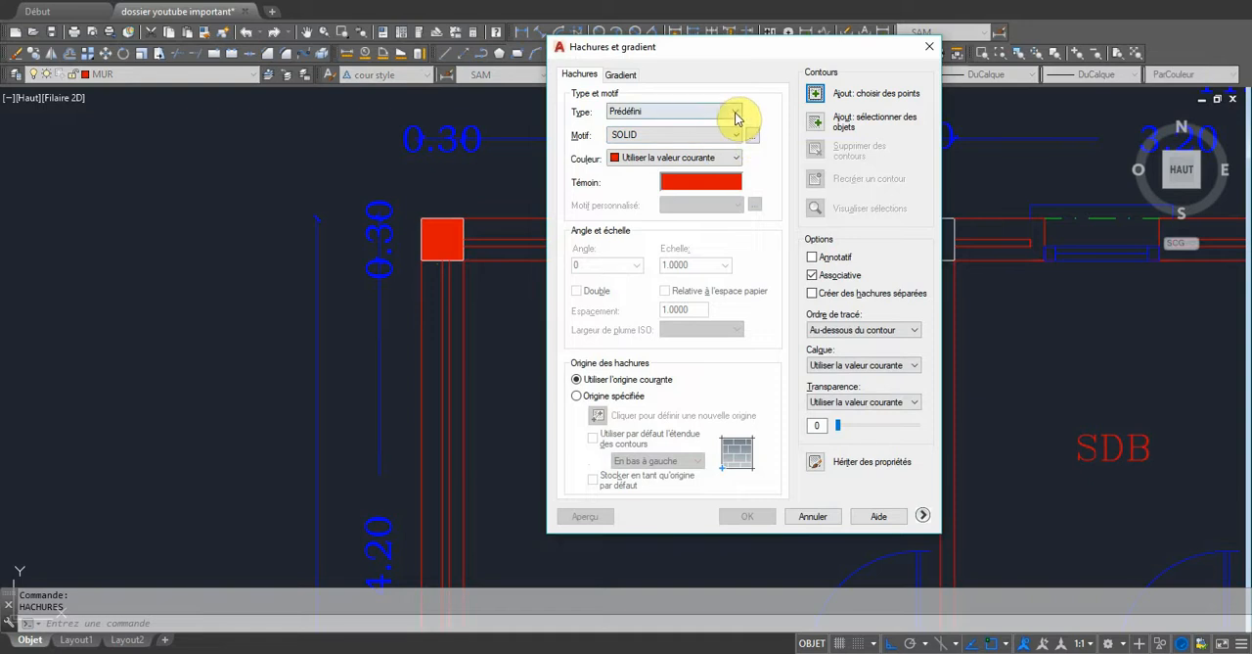
click(752, 137)
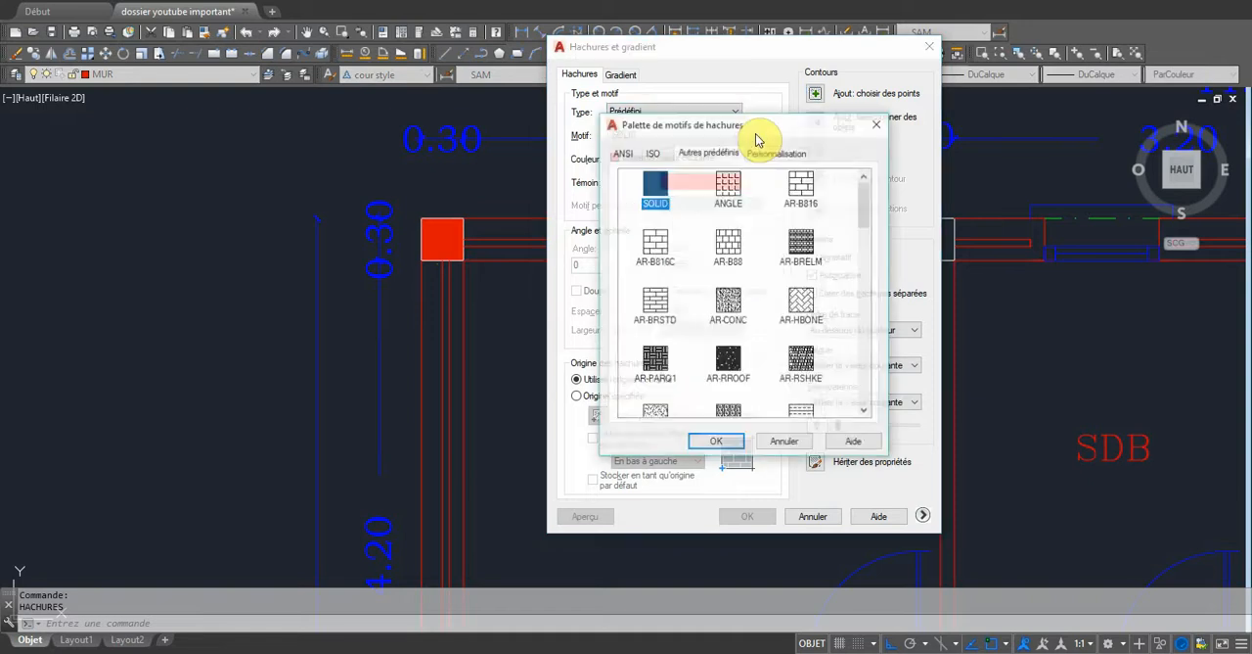
click(661, 157)
click(622, 153)
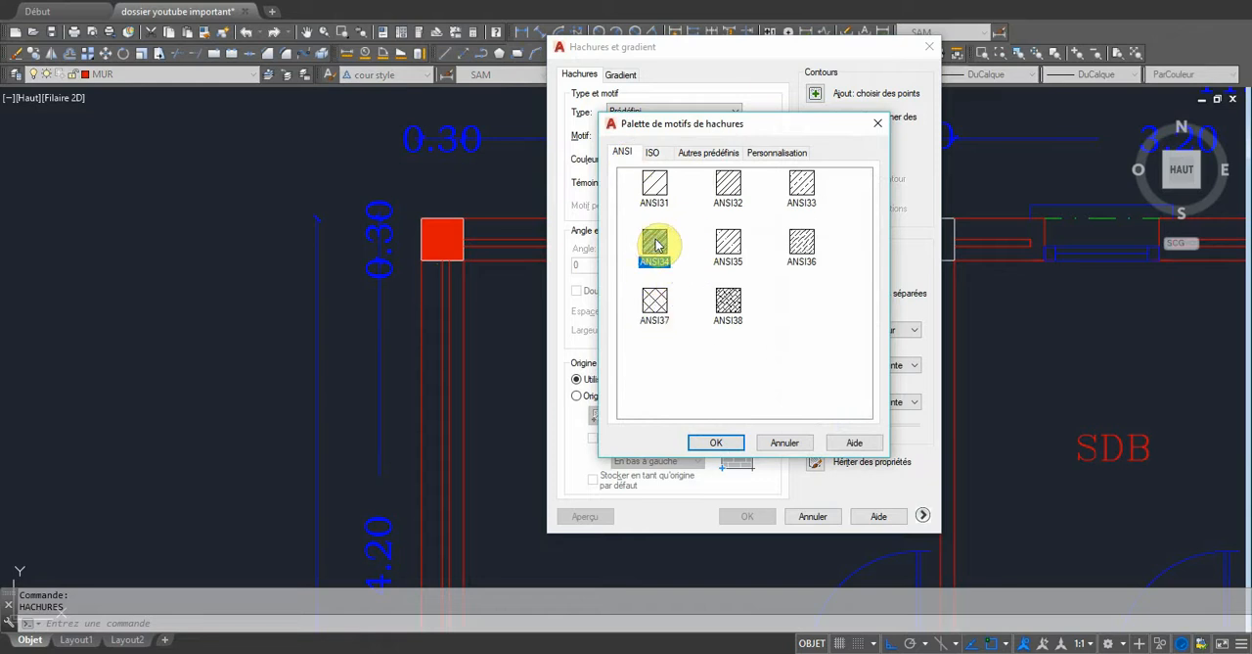
click(719, 440)
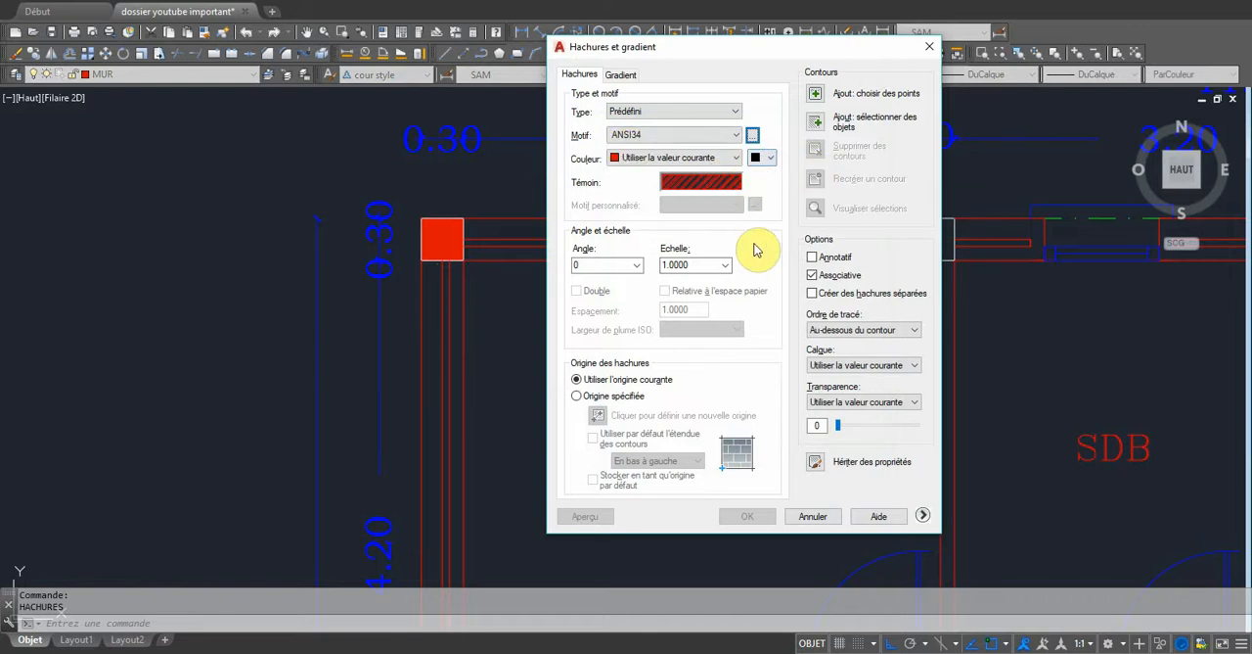
Set the hatch scale to 0.0025 and hatch the column between the CHAMBRE and SDB rooms.
double_click(704, 265)
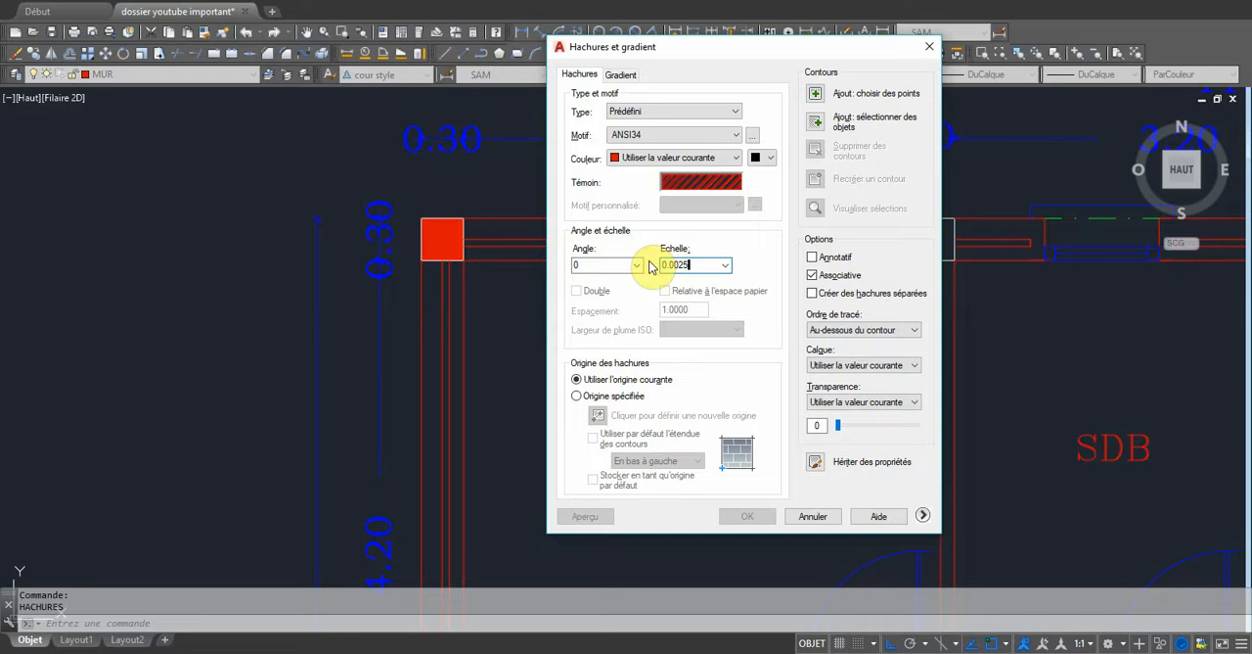
click(816, 95)
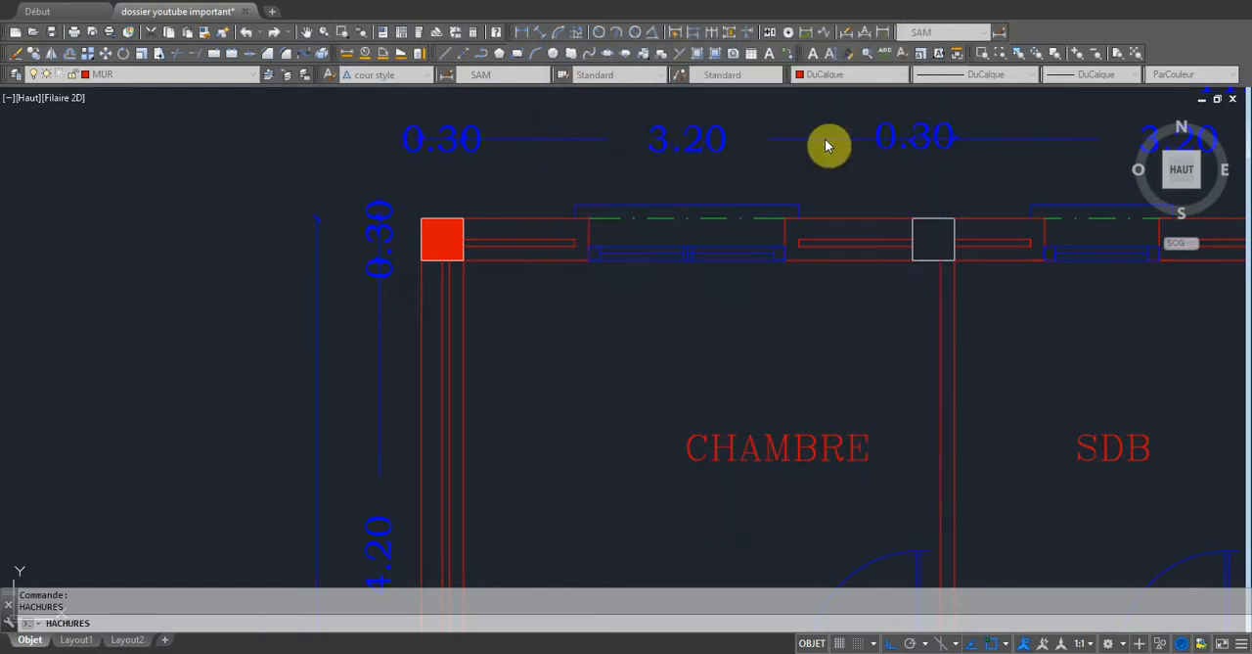
click(934, 242)
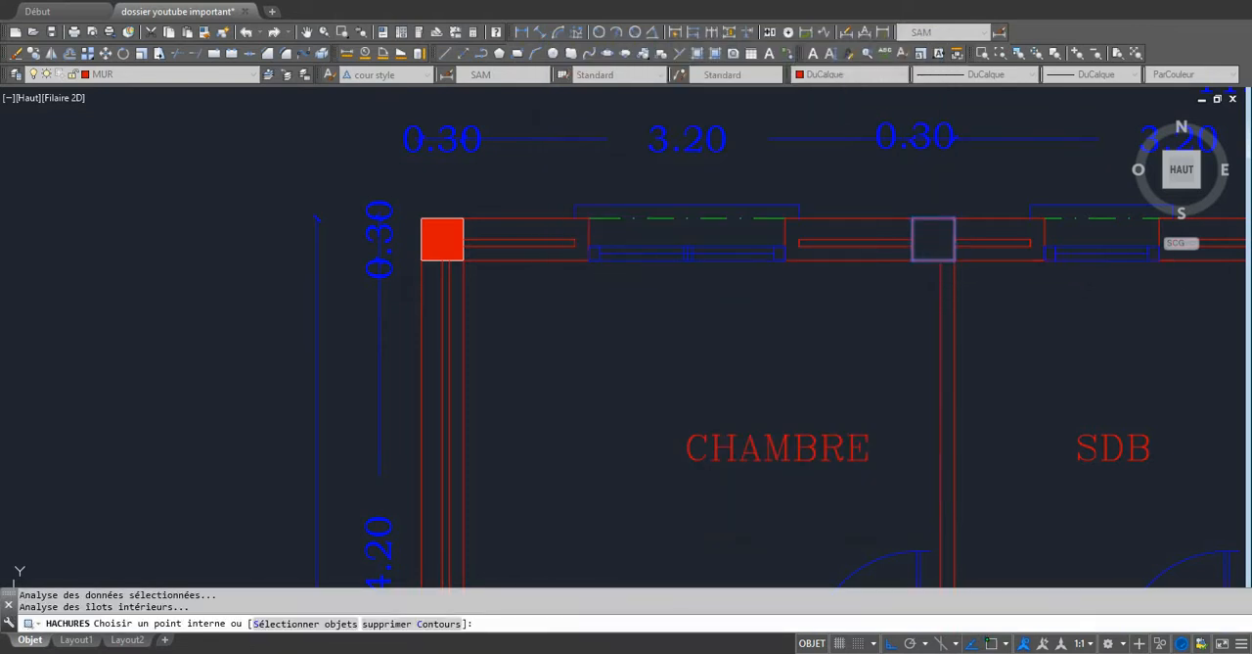
key(Return)
key(Return)
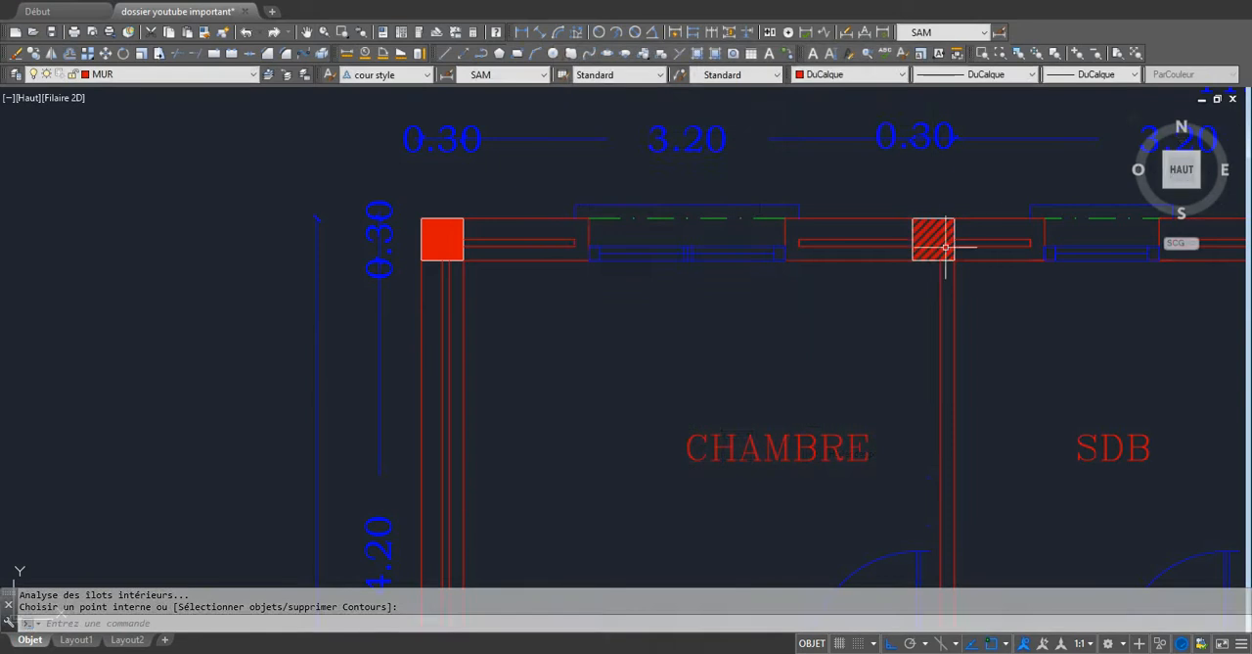
Move the ANSI34 hatch of the column between CHAMBRE and SDB to the HACHURES layer.
scroll(1007, 191, up, 4)
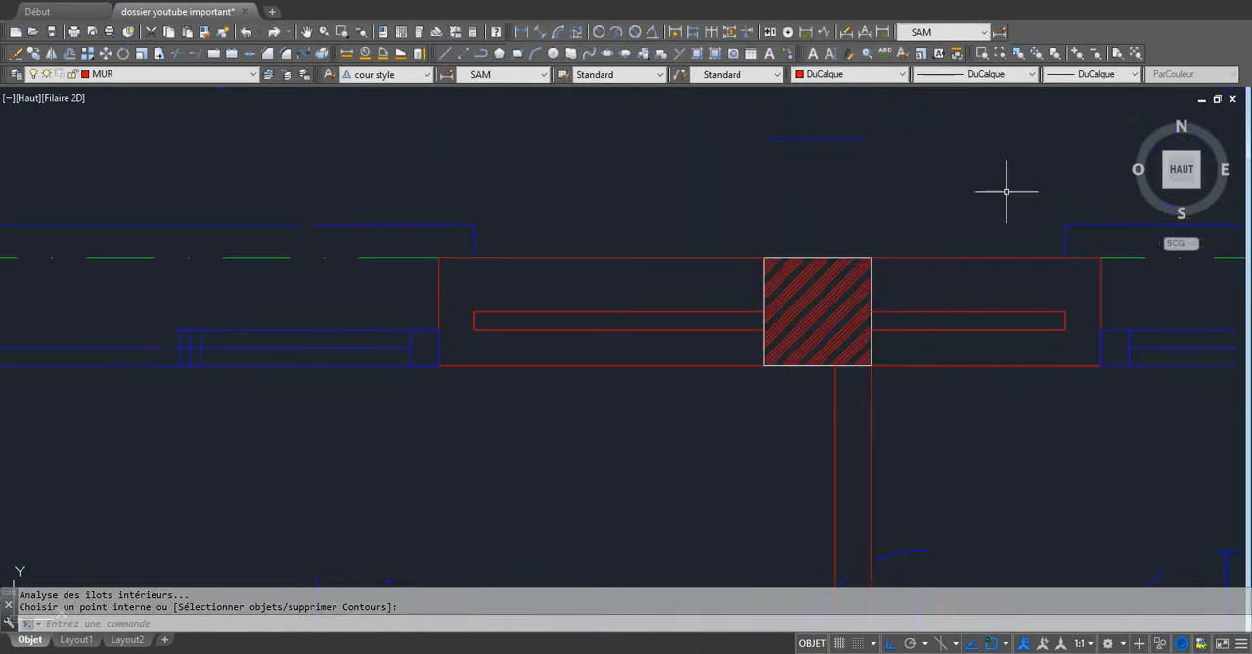
click(814, 280)
click(779, 284)
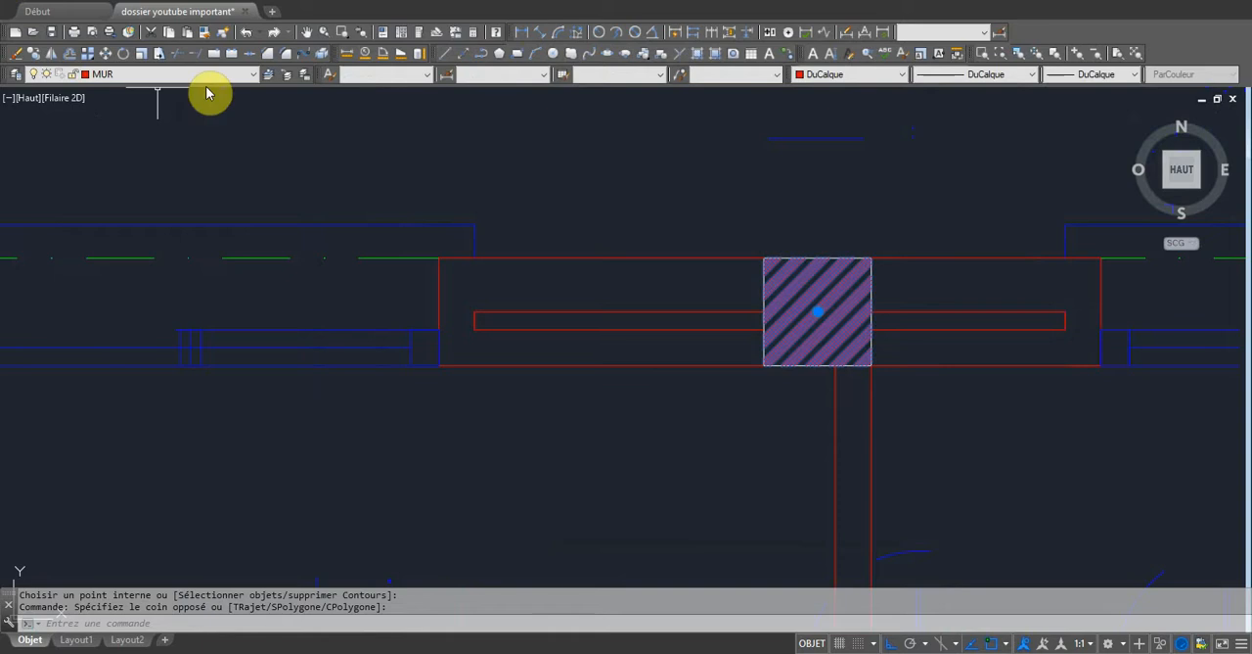
click(256, 75)
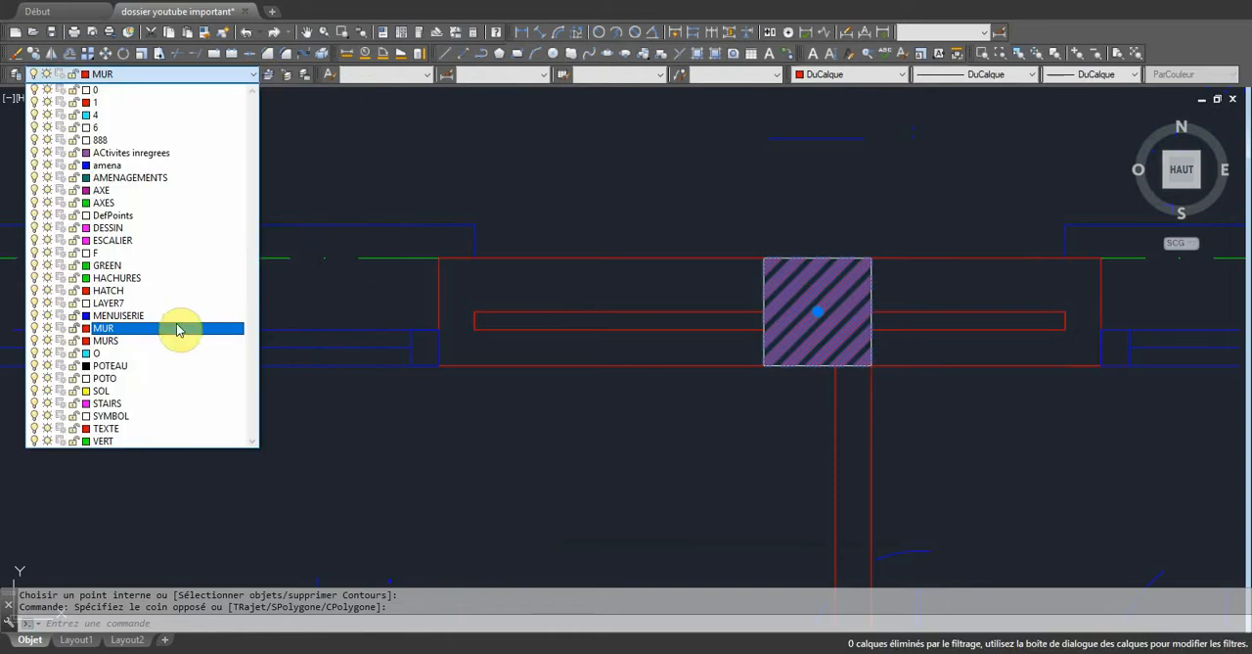
click(127, 279)
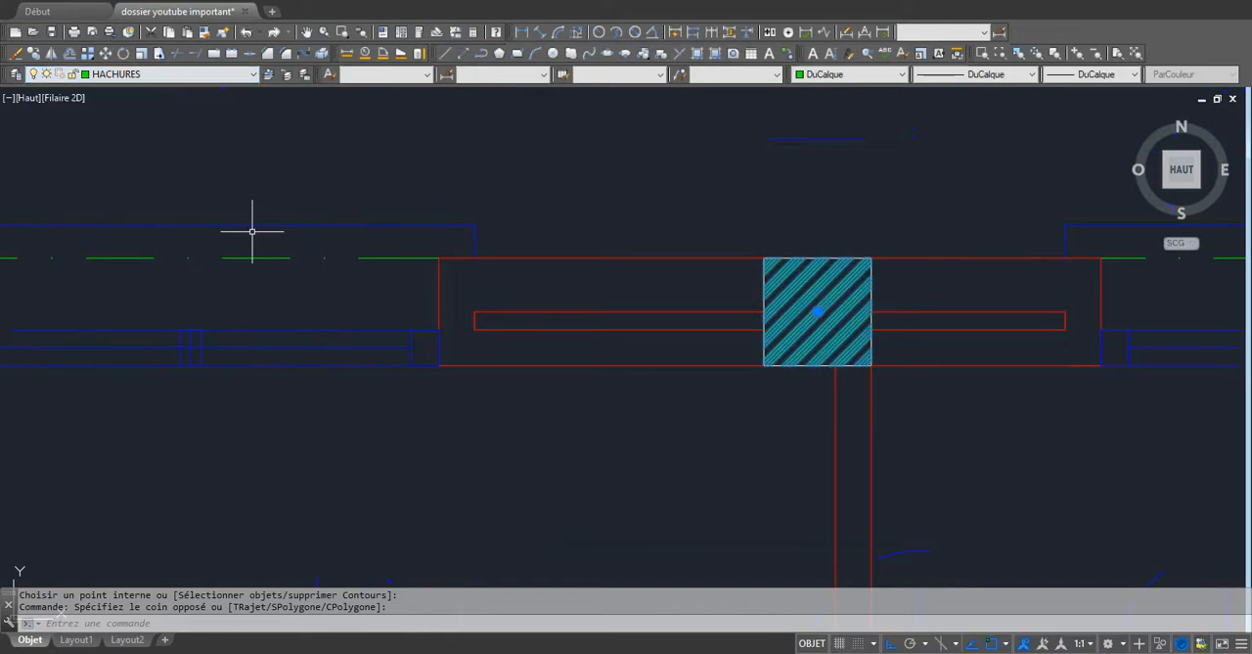
key(Escape)
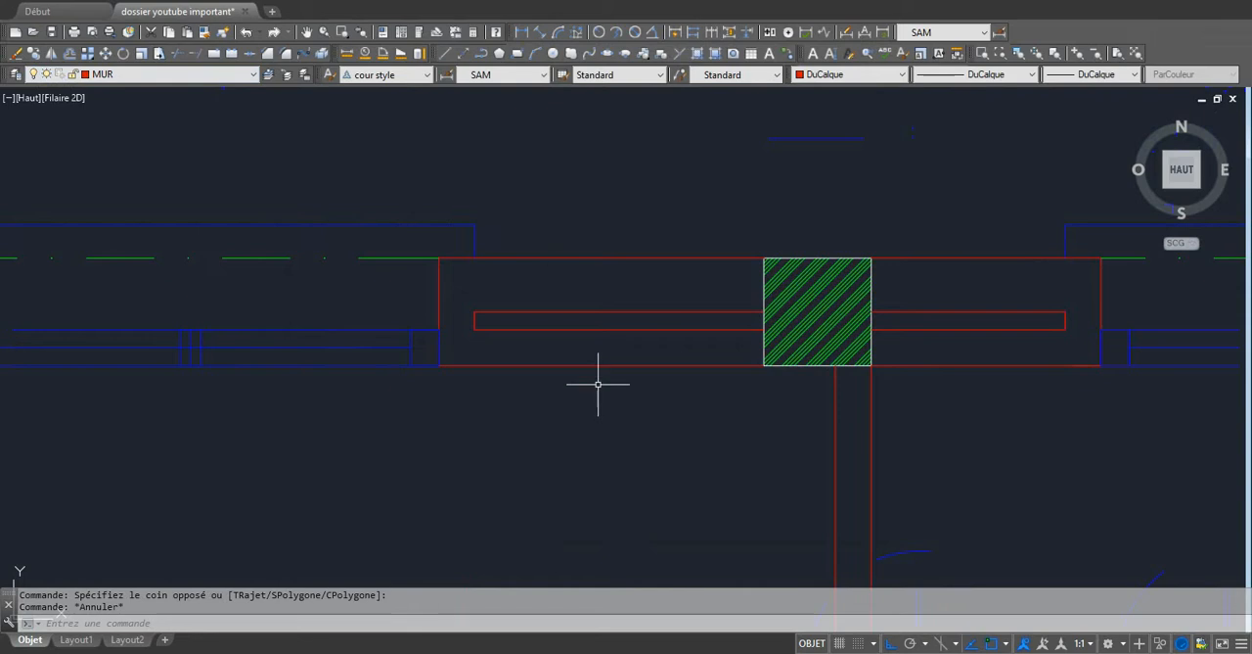
Hatch the two columns at the CUISINE's upper corners with the ANSI34 pattern in a single hatch.
scroll(598, 383, down, 4)
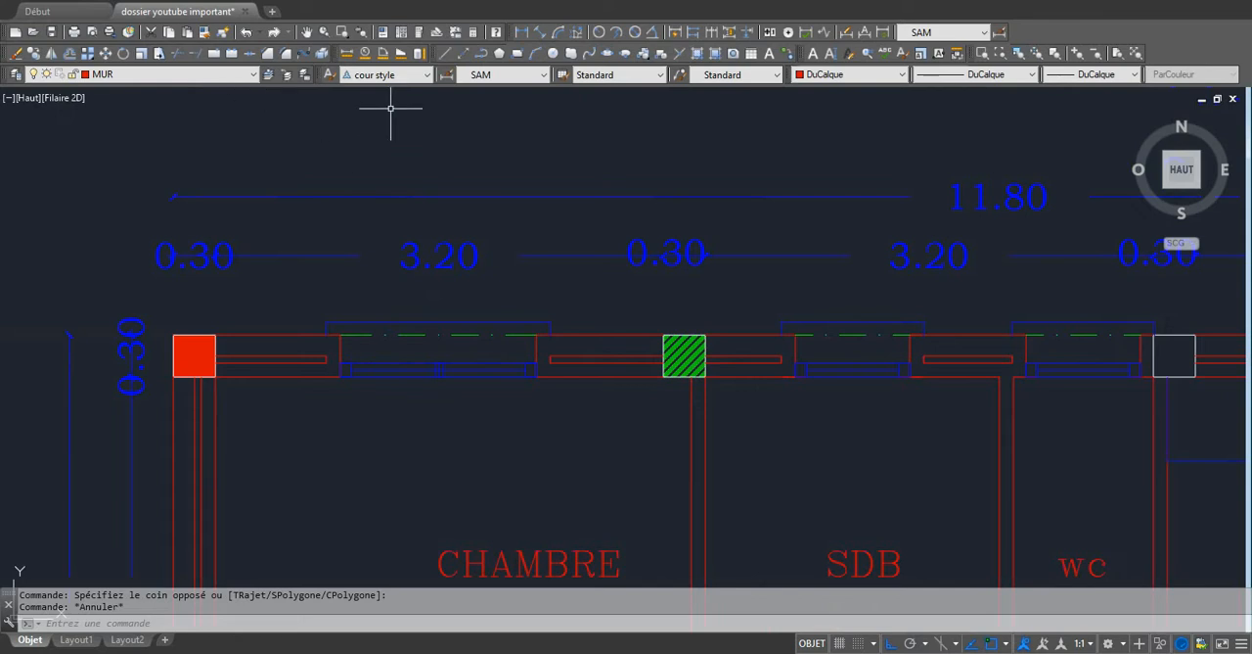
scroll(568, 387, down, 4)
scroll(840, 389, up, 4)
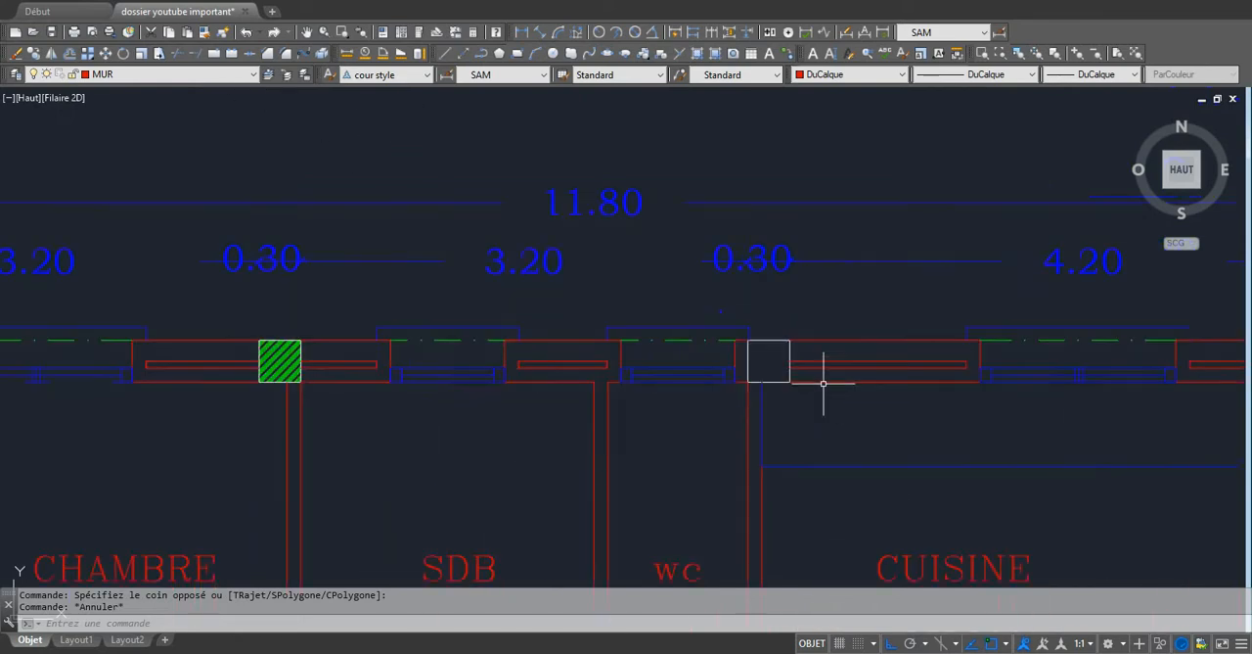
scroll(443, 326, down, 2)
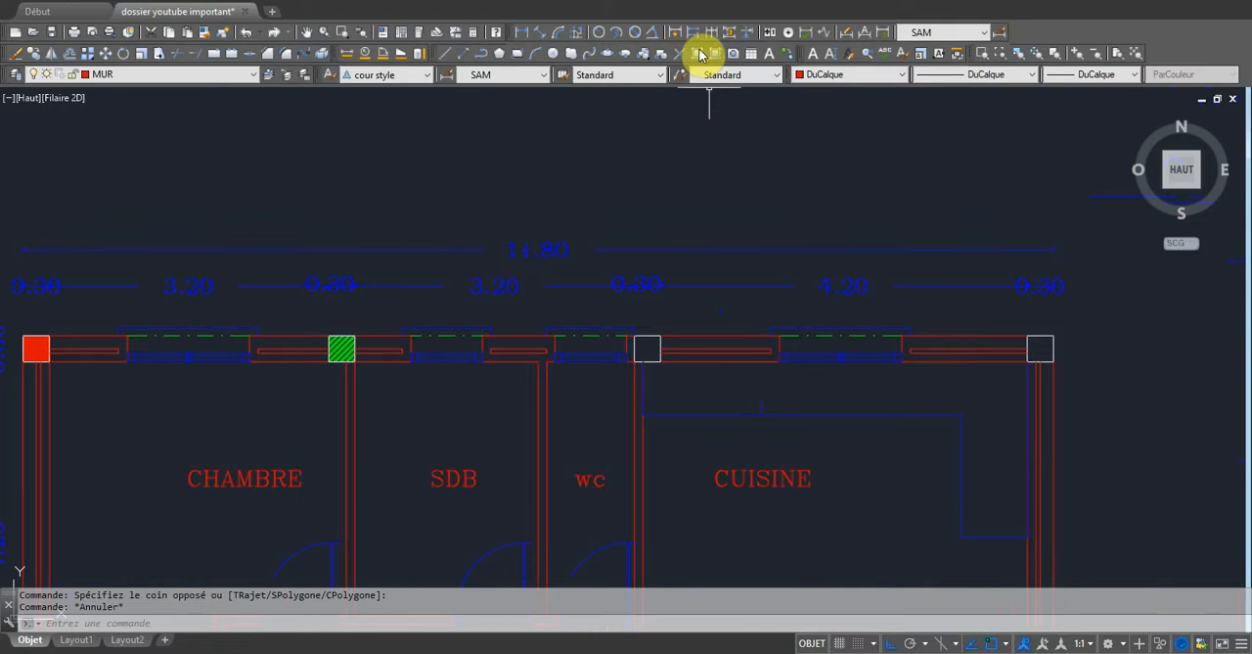
click(699, 54)
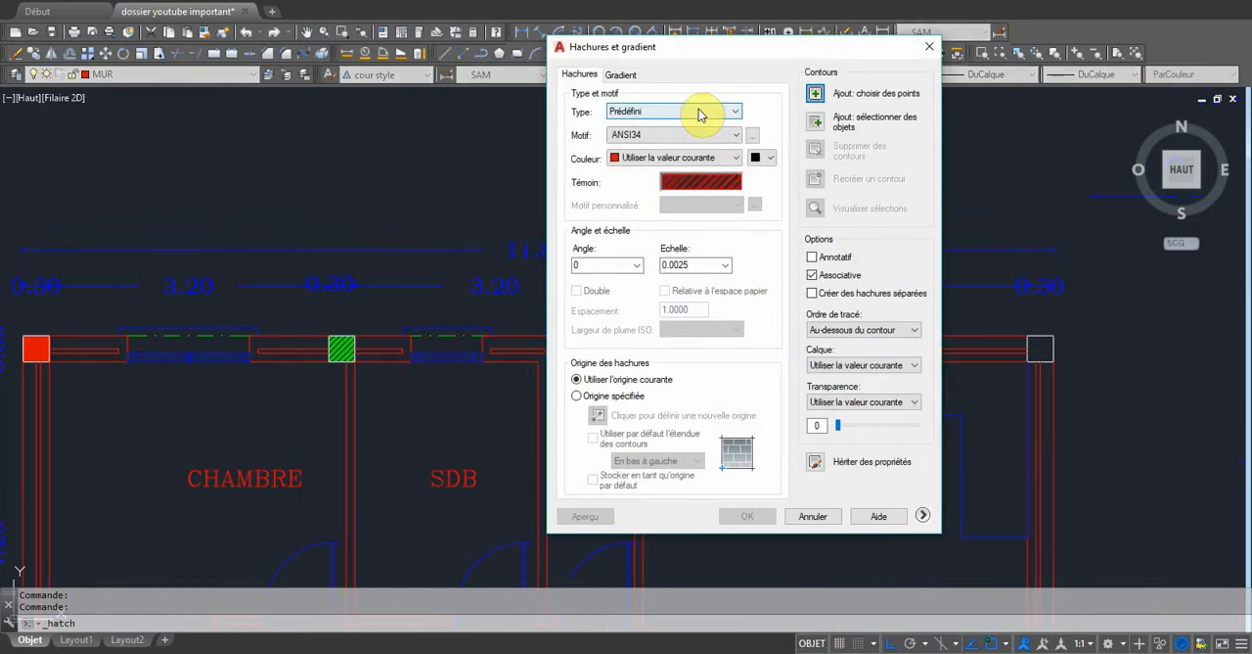
click(712, 136)
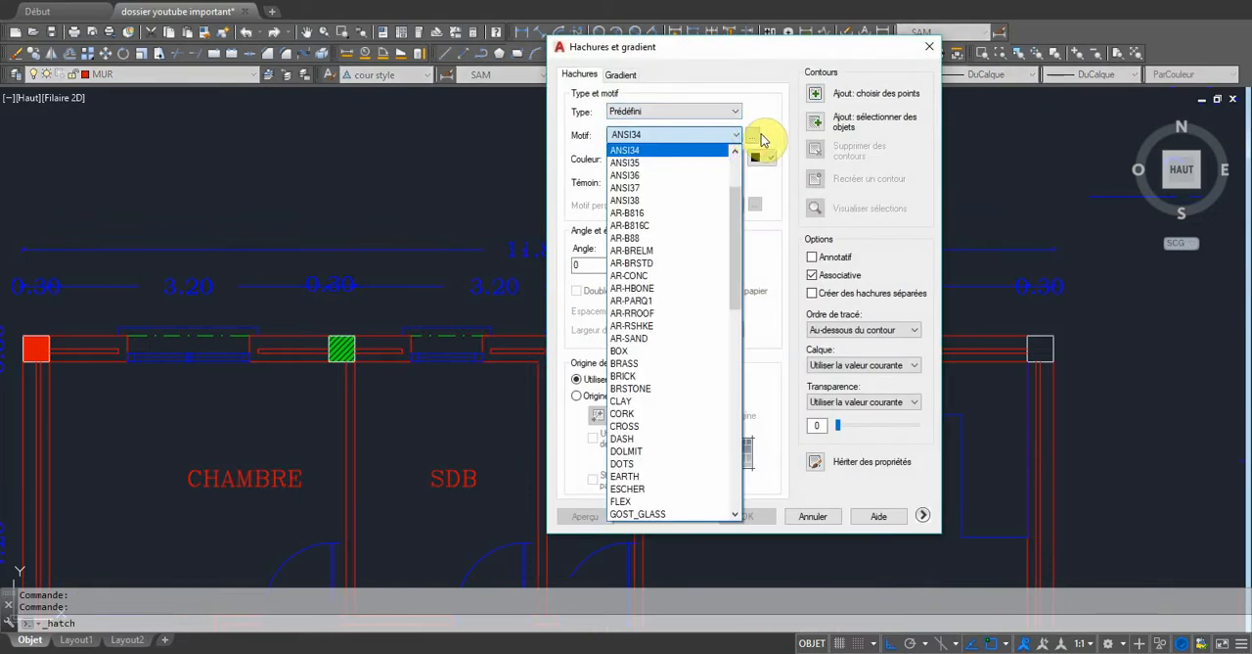
click(751, 135)
click(752, 135)
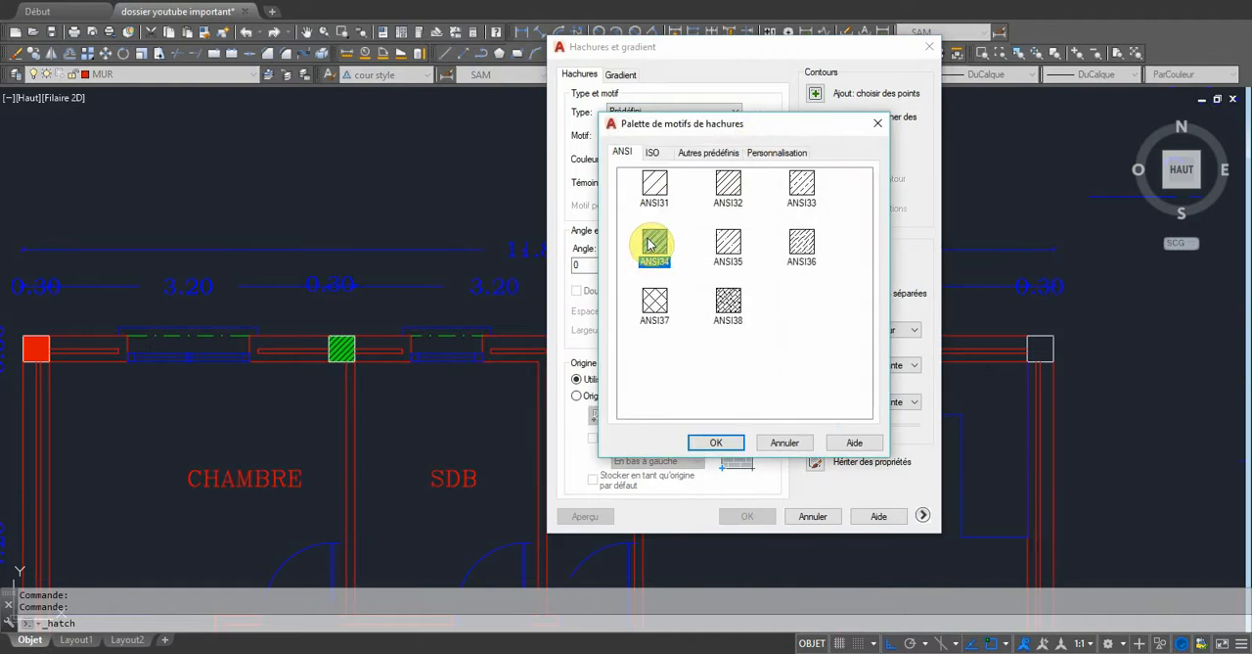
click(715, 442)
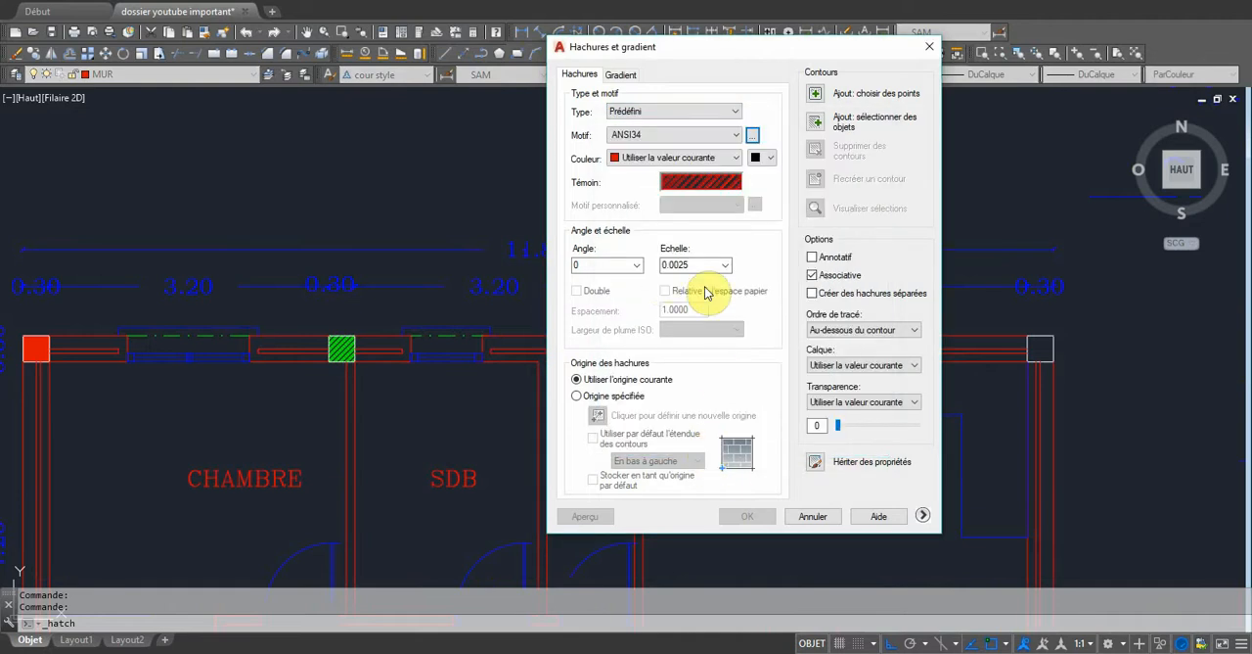
click(815, 93)
click(649, 347)
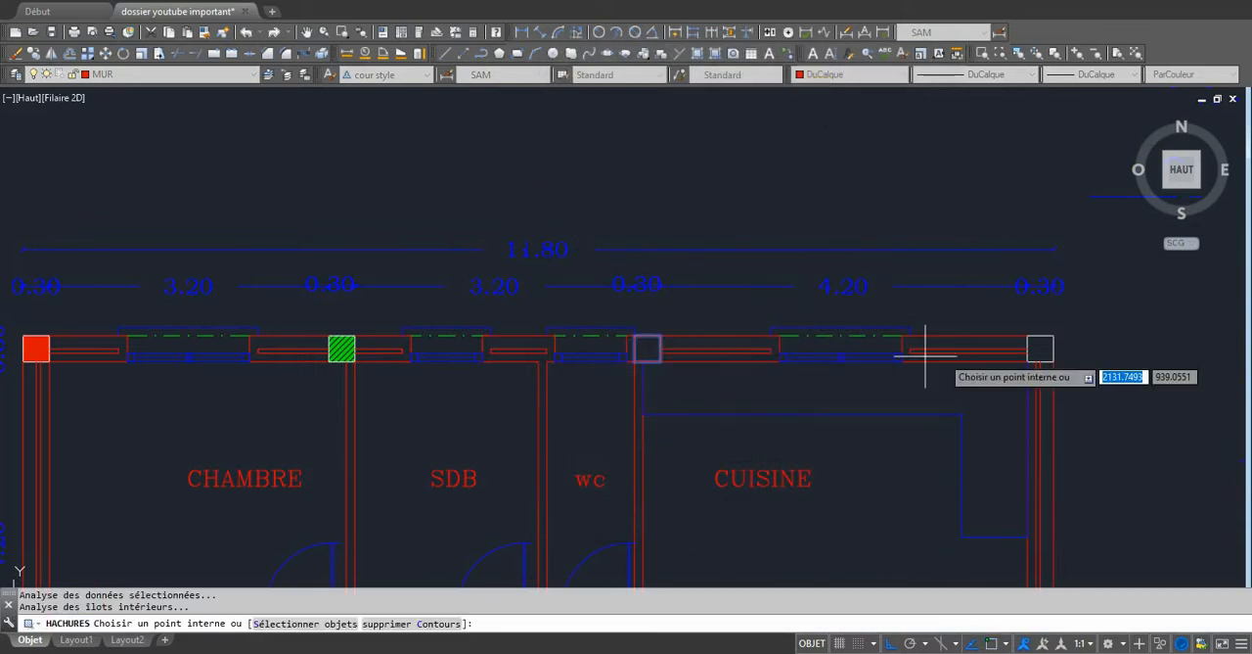
key(Return)
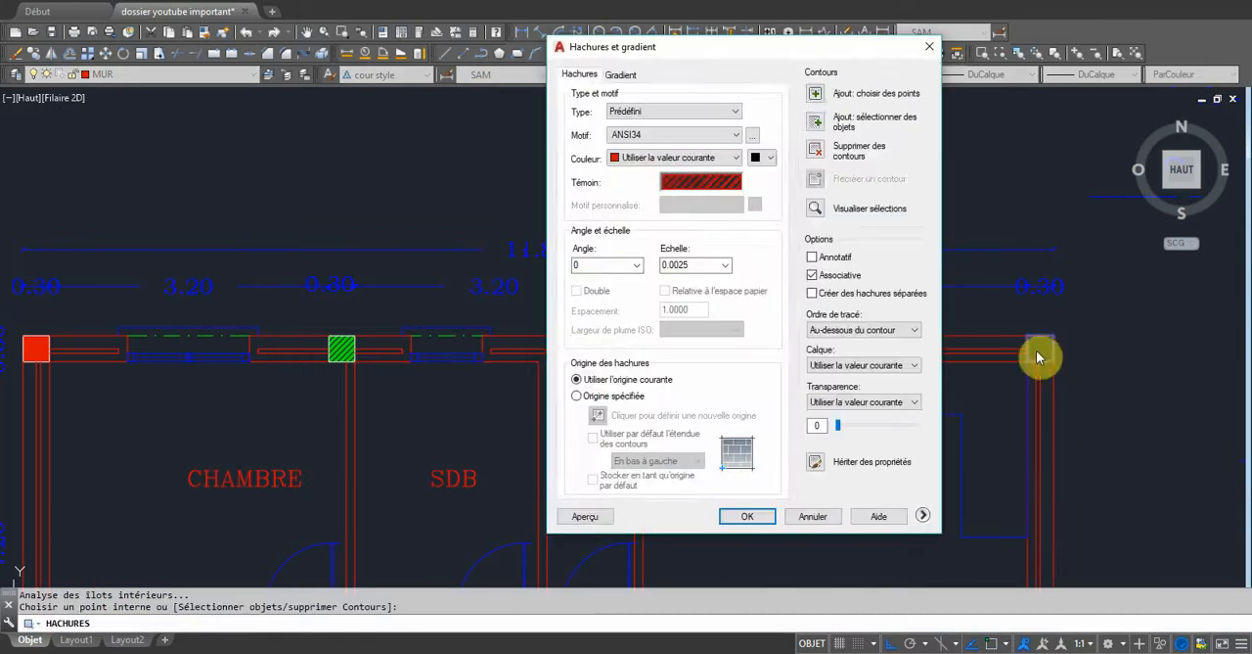
key(Return)
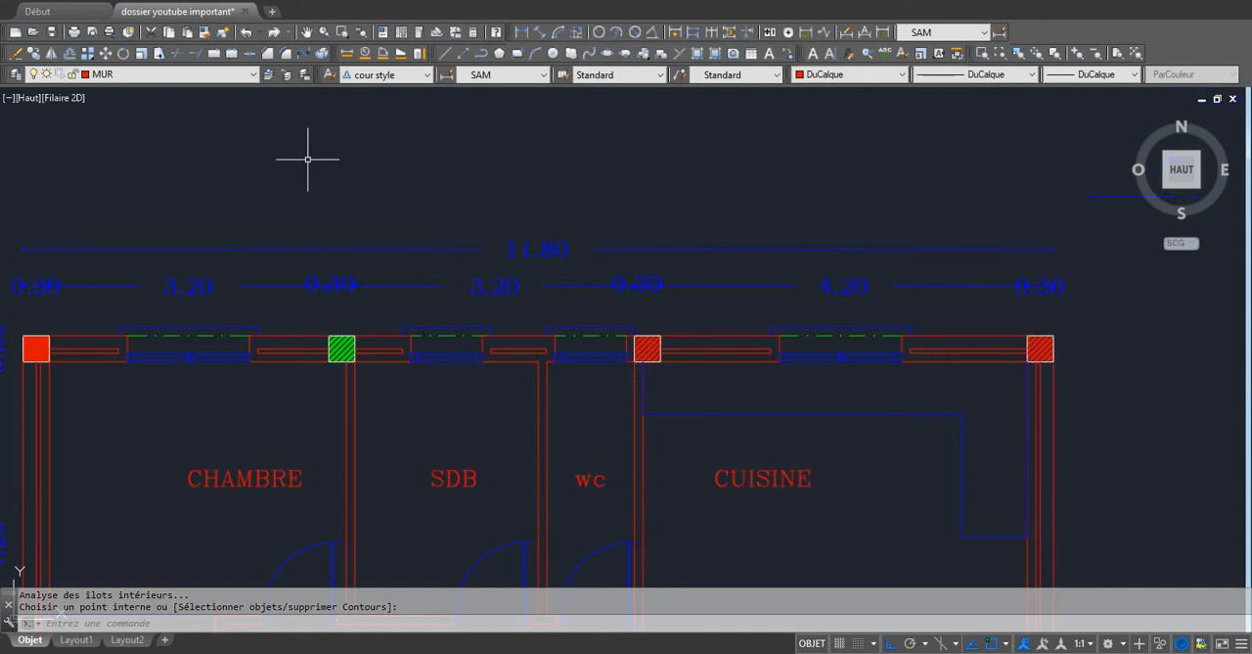
Move the hatch of the two CUISINE columns to the HACHURES layer.
click(646, 350)
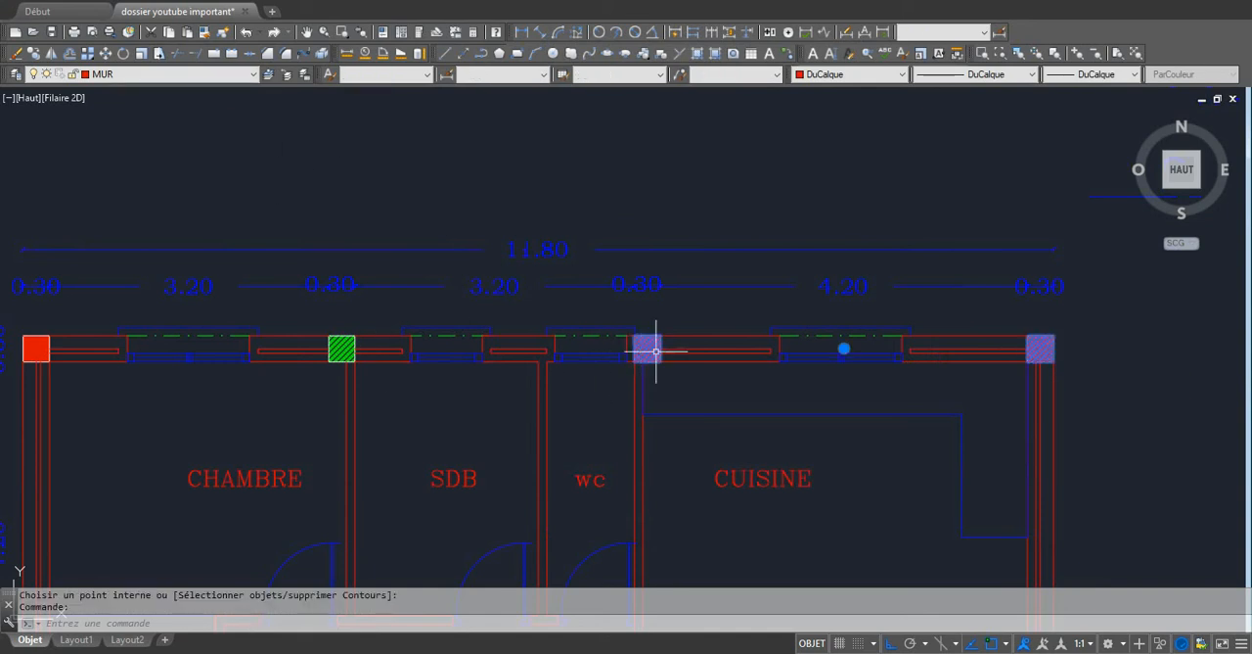
click(254, 75)
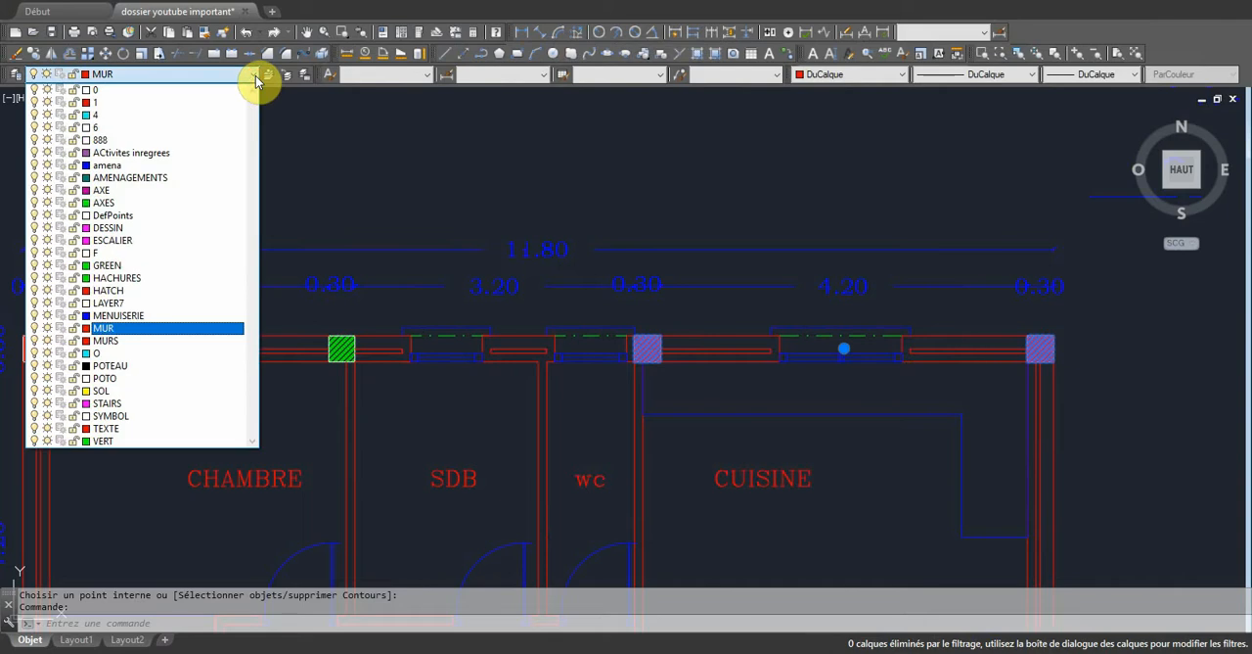
click(116, 278)
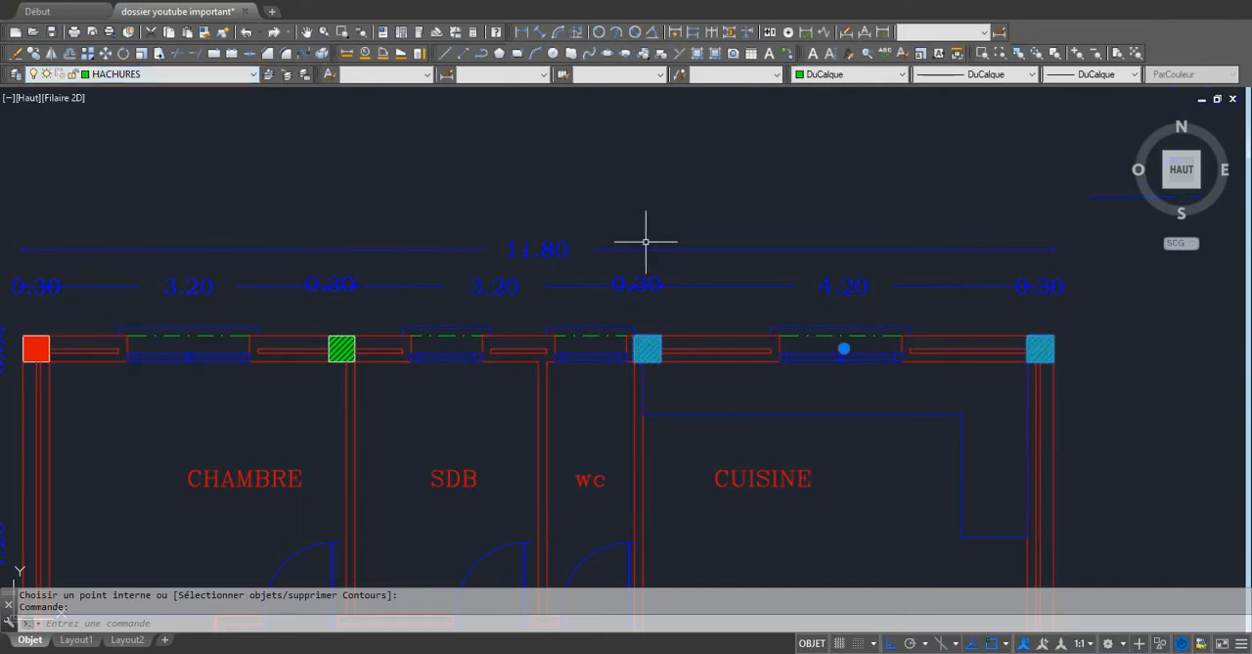
key(Escape)
scroll(711, 193, down, 2)
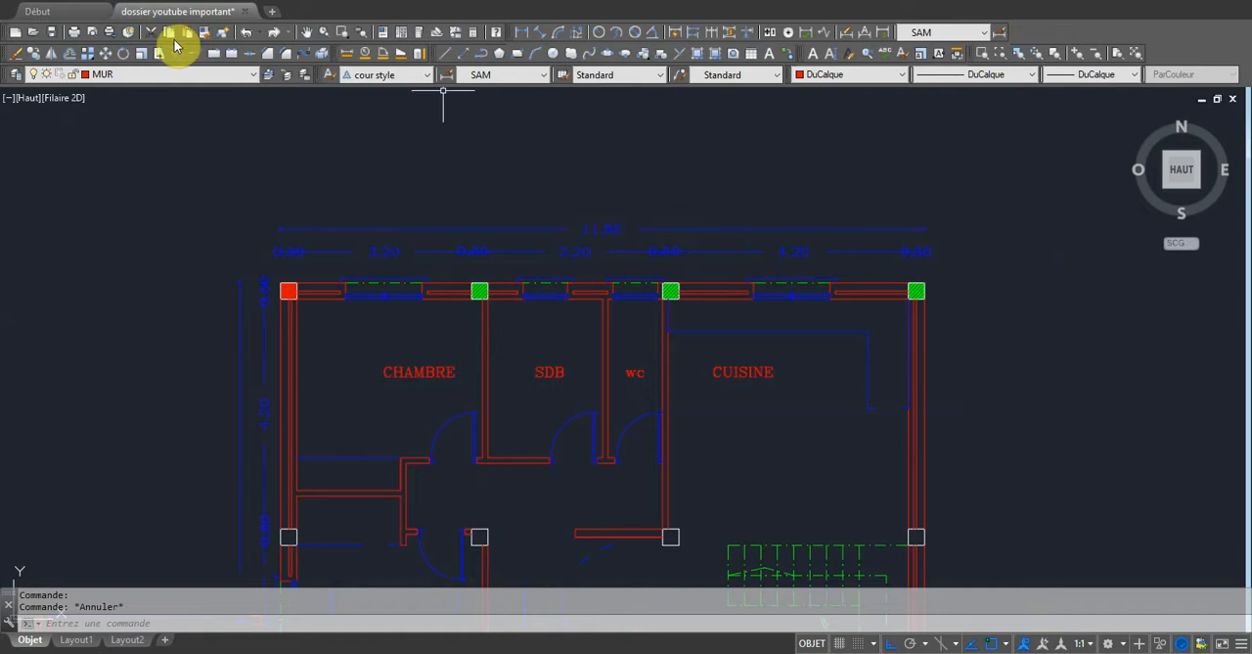
click(108, 30)
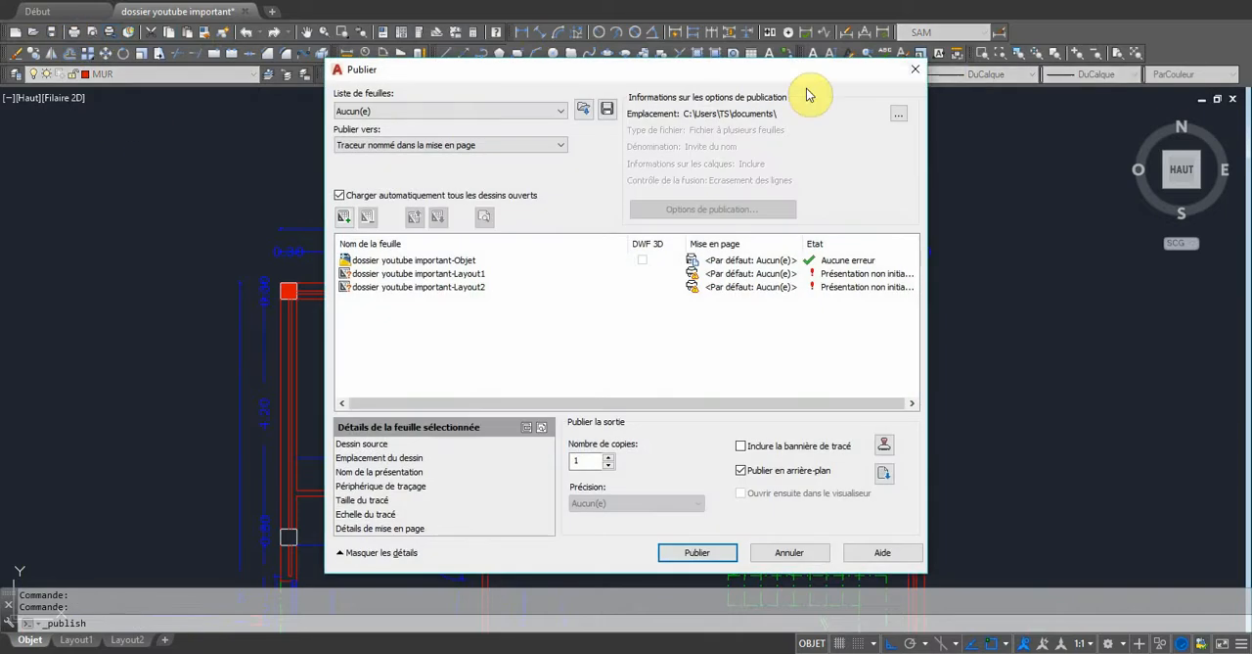
click(914, 70)
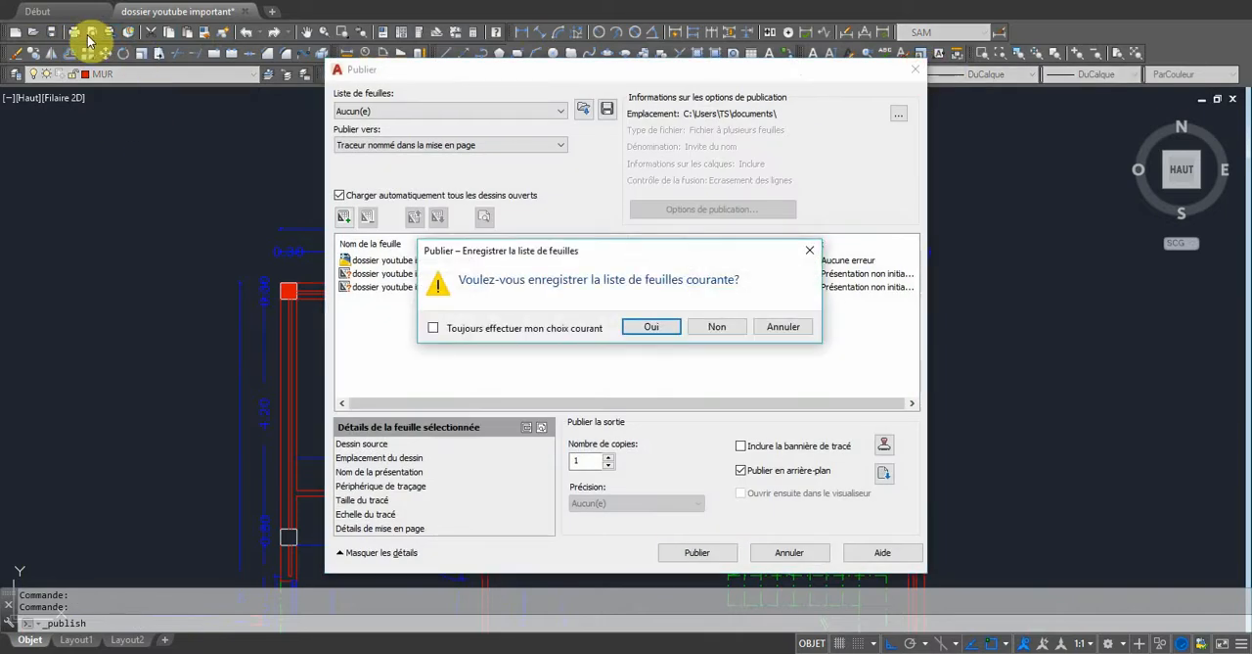
click(717, 326)
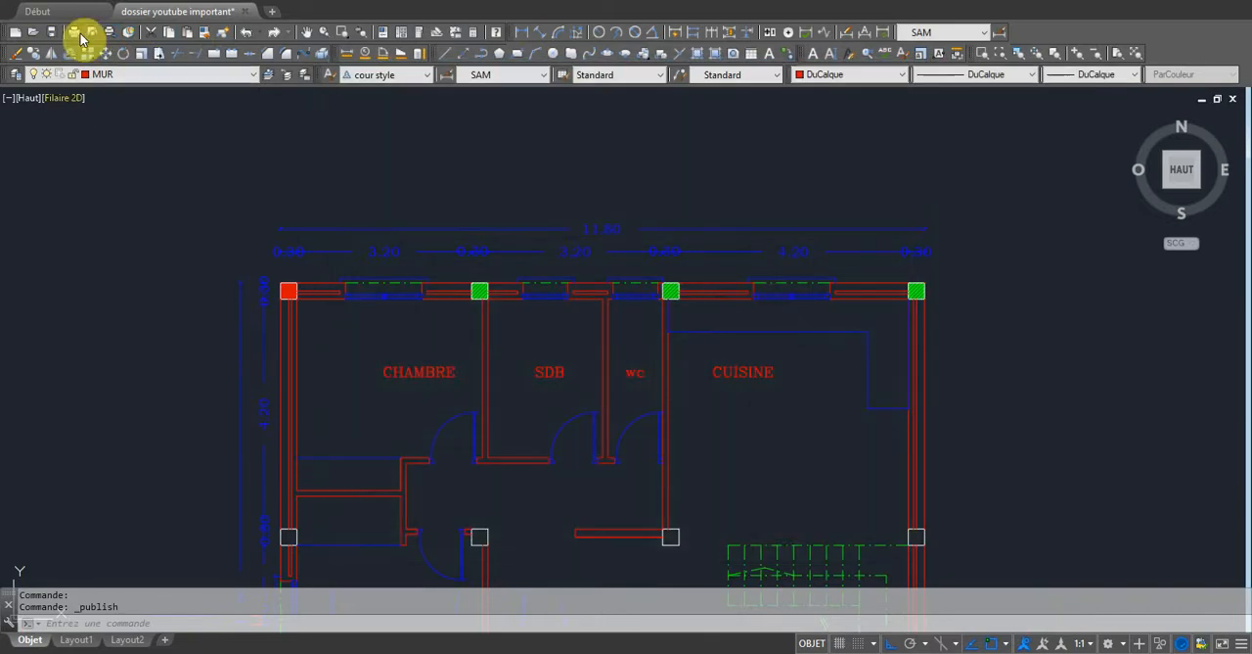
Preview the plot with the previous plot settings, using a window around the plan's upper rooms and dimensions.
click(73, 31)
click(605, 161)
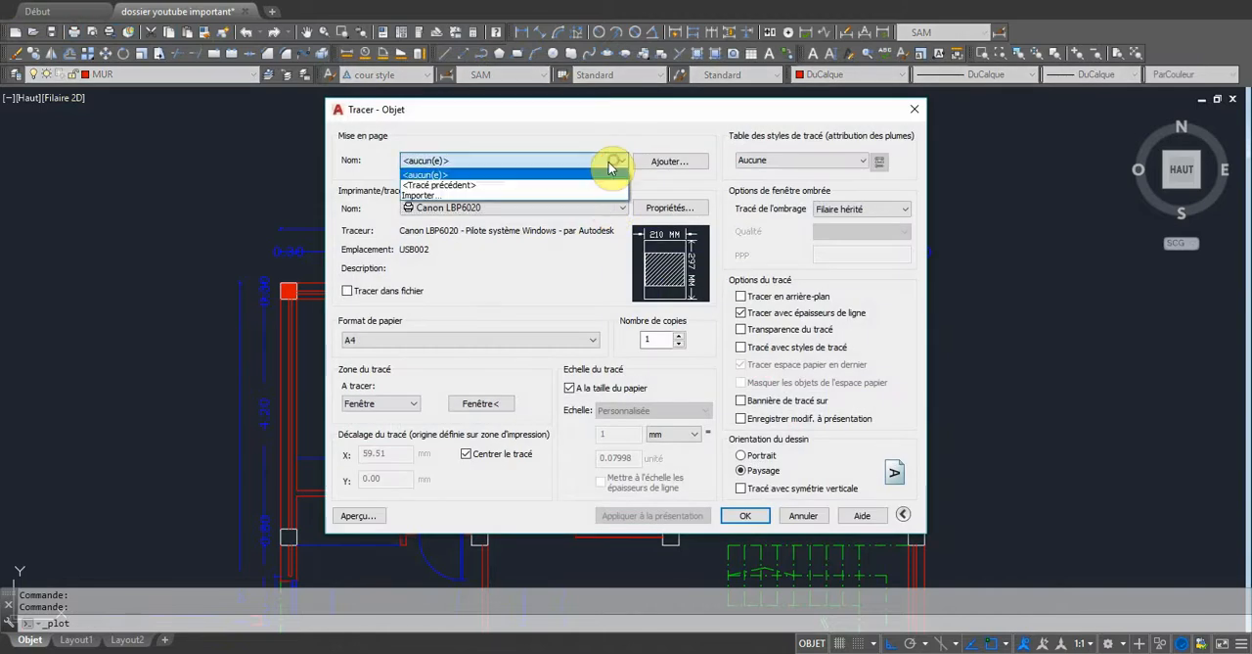
click(581, 185)
click(487, 404)
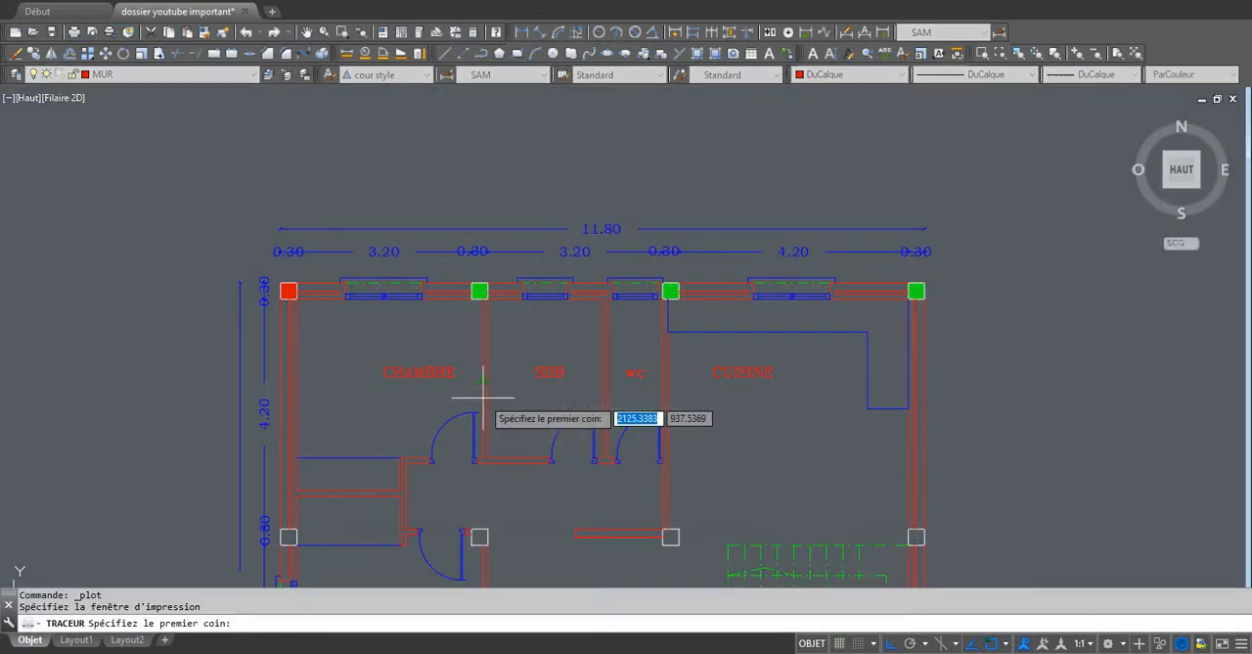
click(1012, 450)
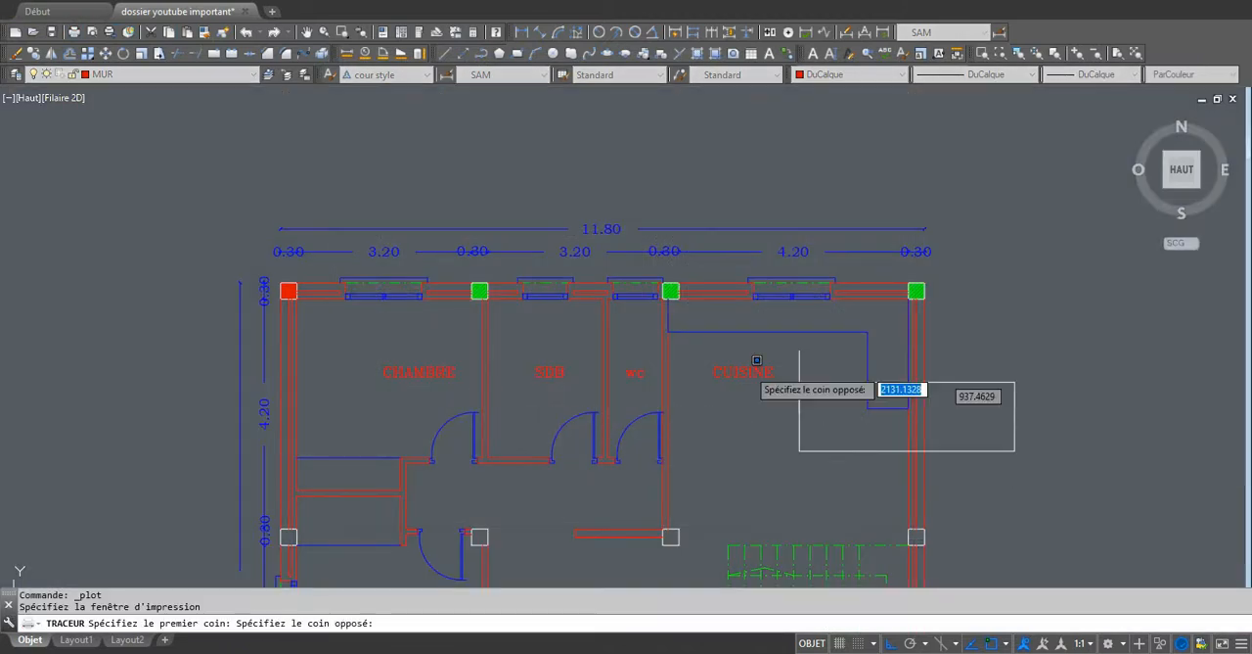
click(231, 189)
click(358, 515)
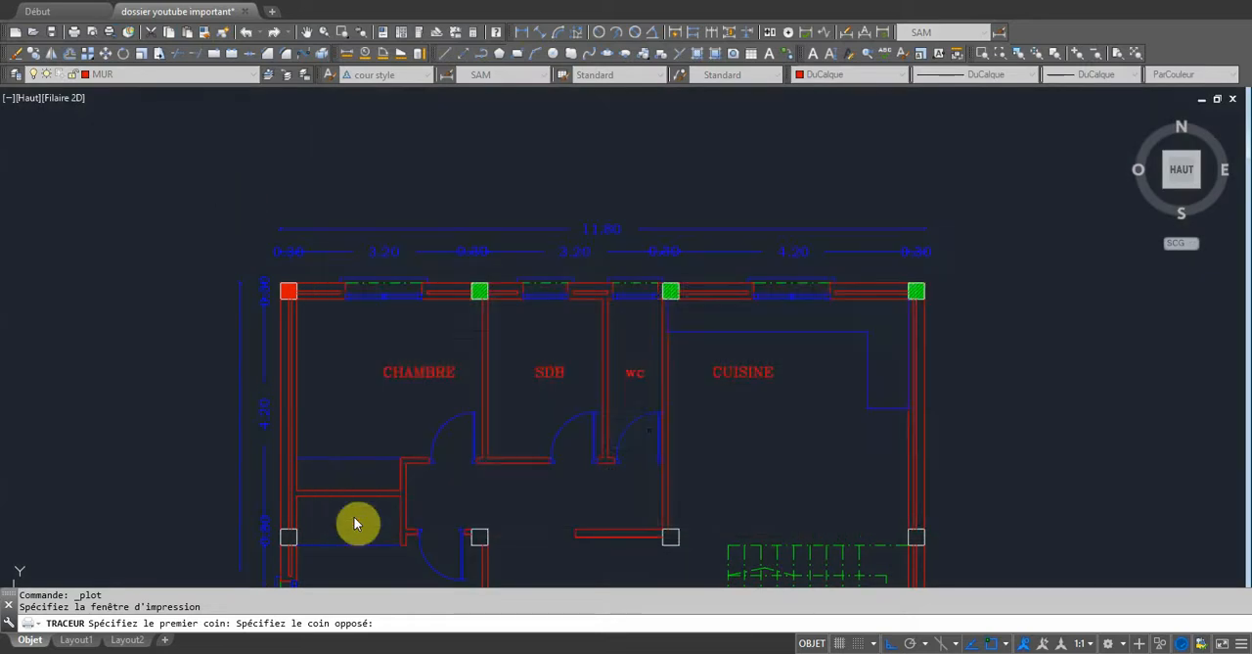
Examine the column hatches and their line thickness in the plot preview, and leave the plot without printing.
scroll(636, 322, up, 6)
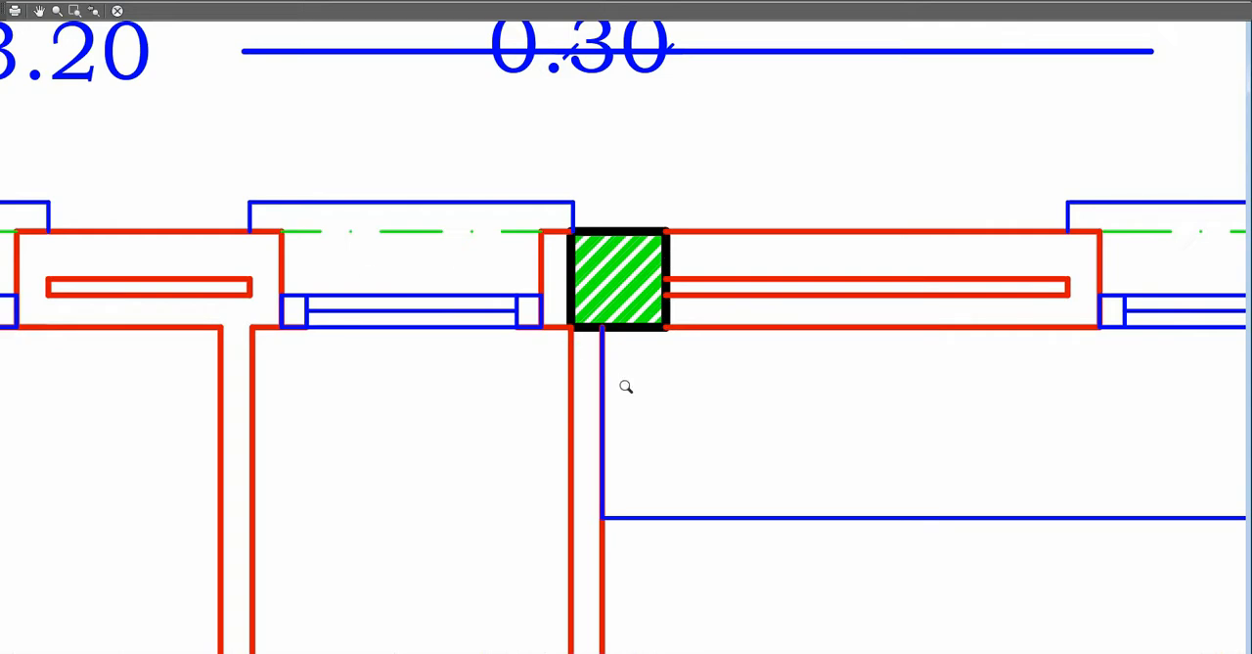
scroll(626, 387, down, 8)
scroll(629, 386, up, 3)
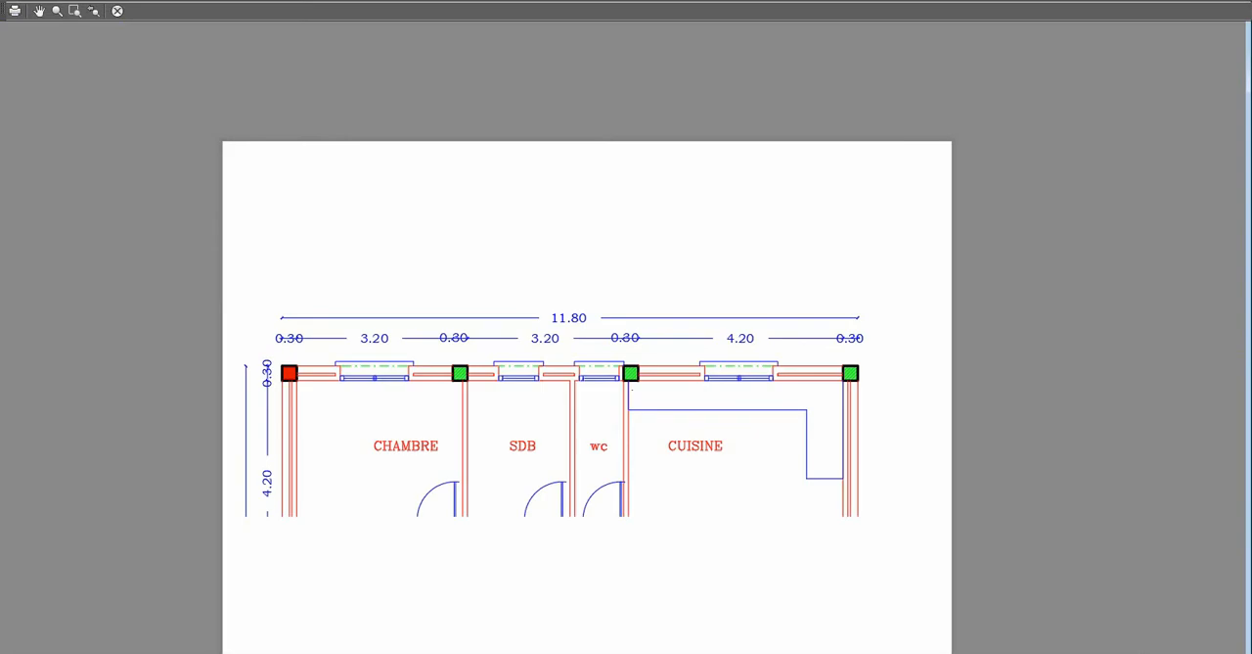
scroll(384, 384, up, 6)
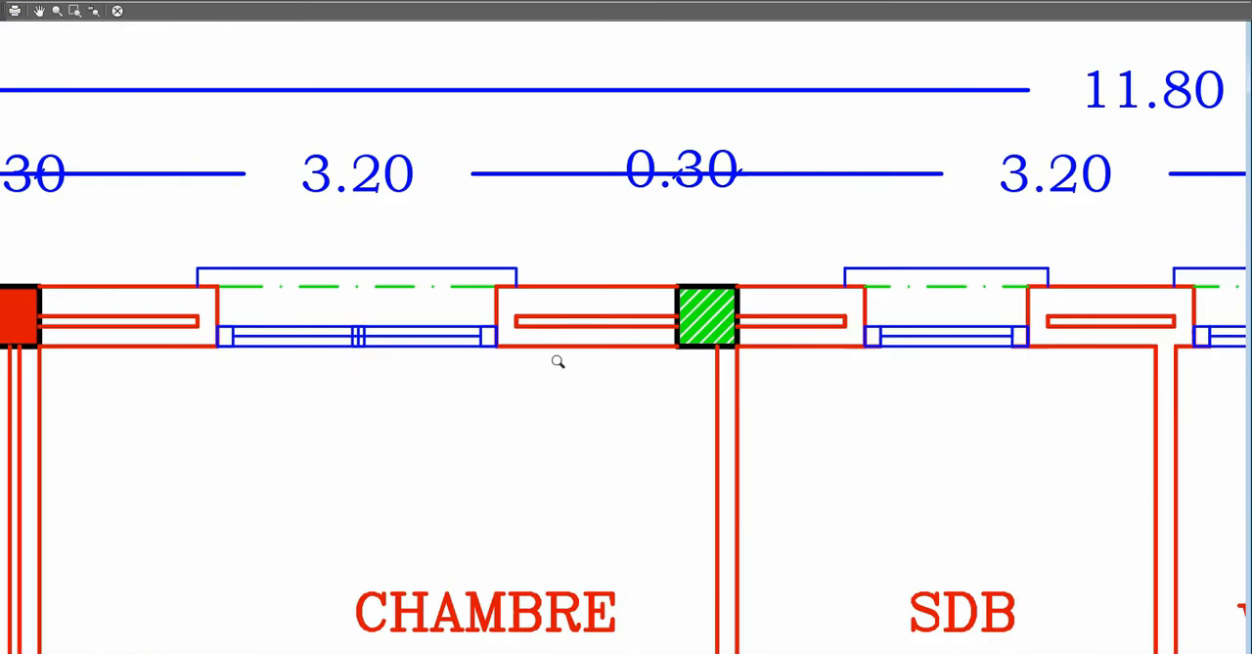
scroll(557, 361, down, 6)
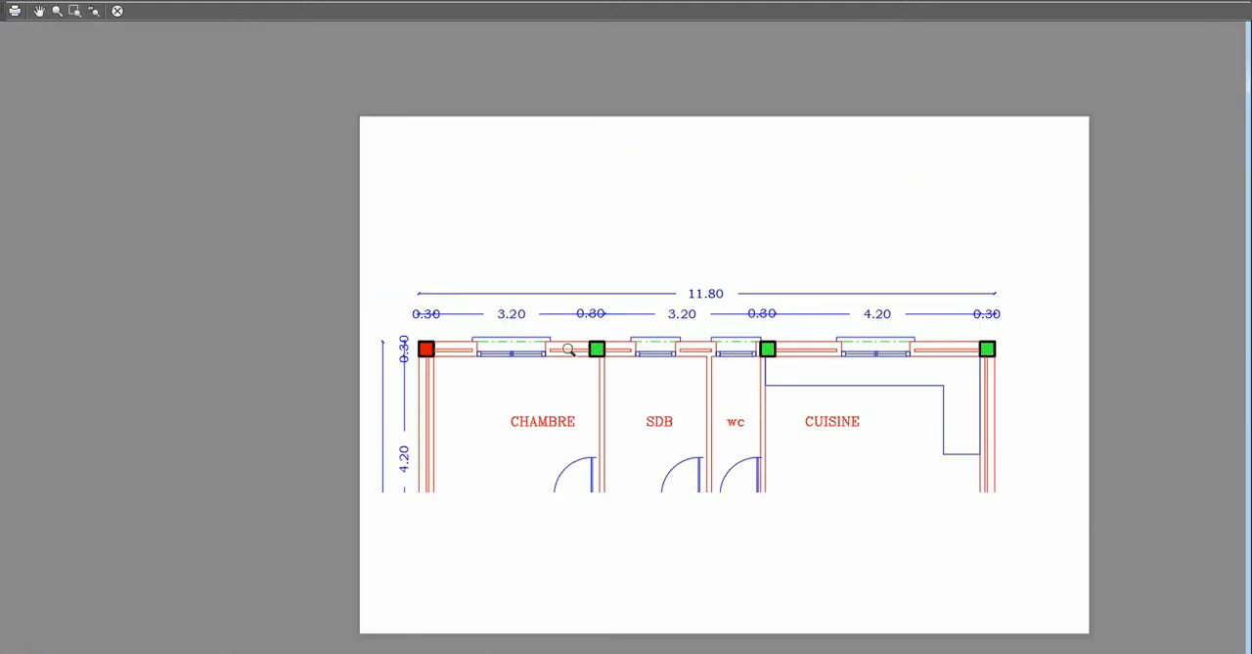
right_click(624, 132)
click(645, 145)
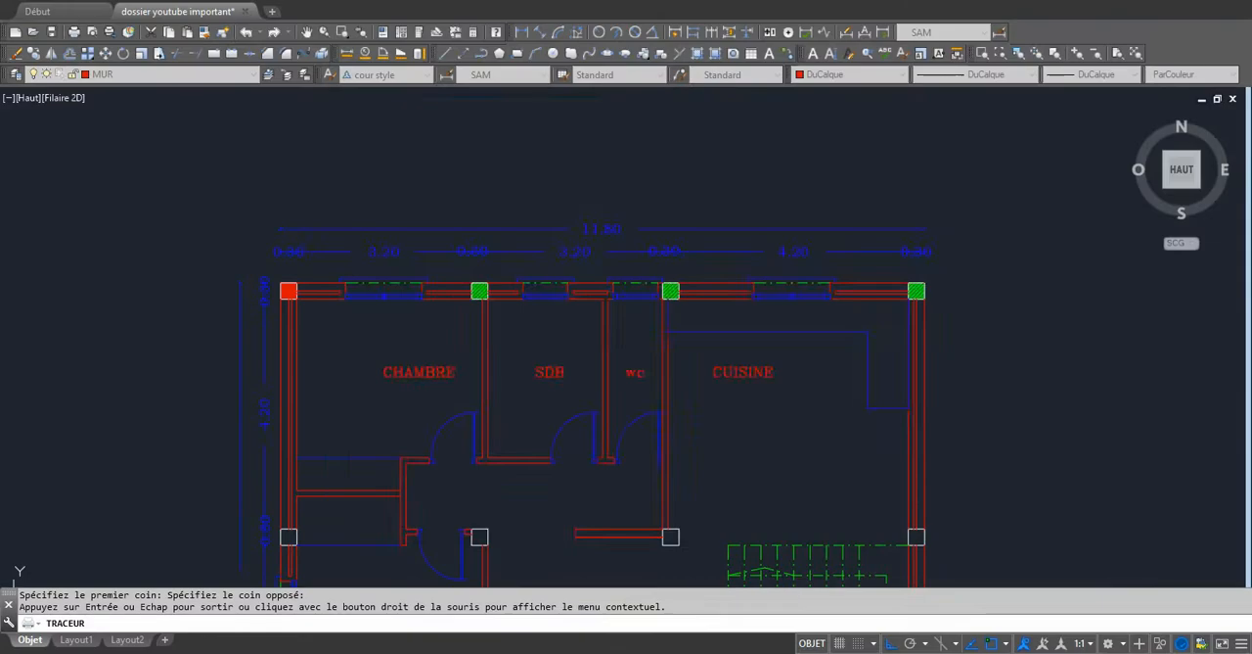
key(Escape)
Set the lineweight of the HACHURES layer, which holds the CUISINE column hatches, to 0.09 mm.
scroll(640, 299, up, 6)
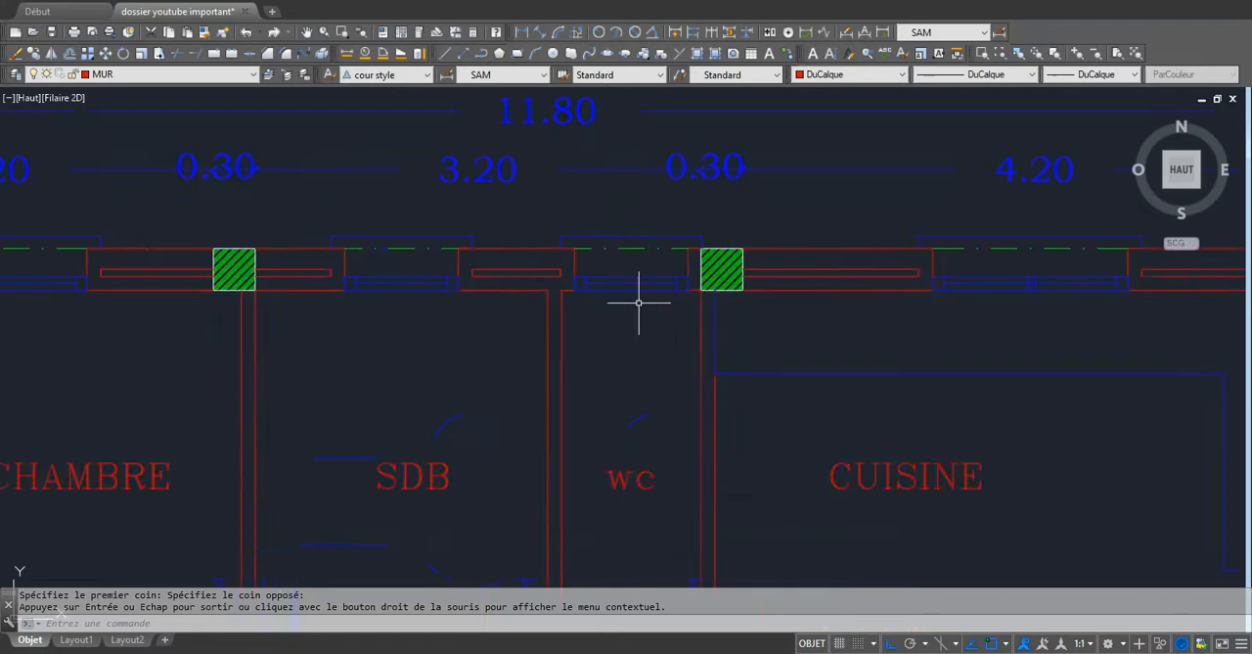
click(760, 248)
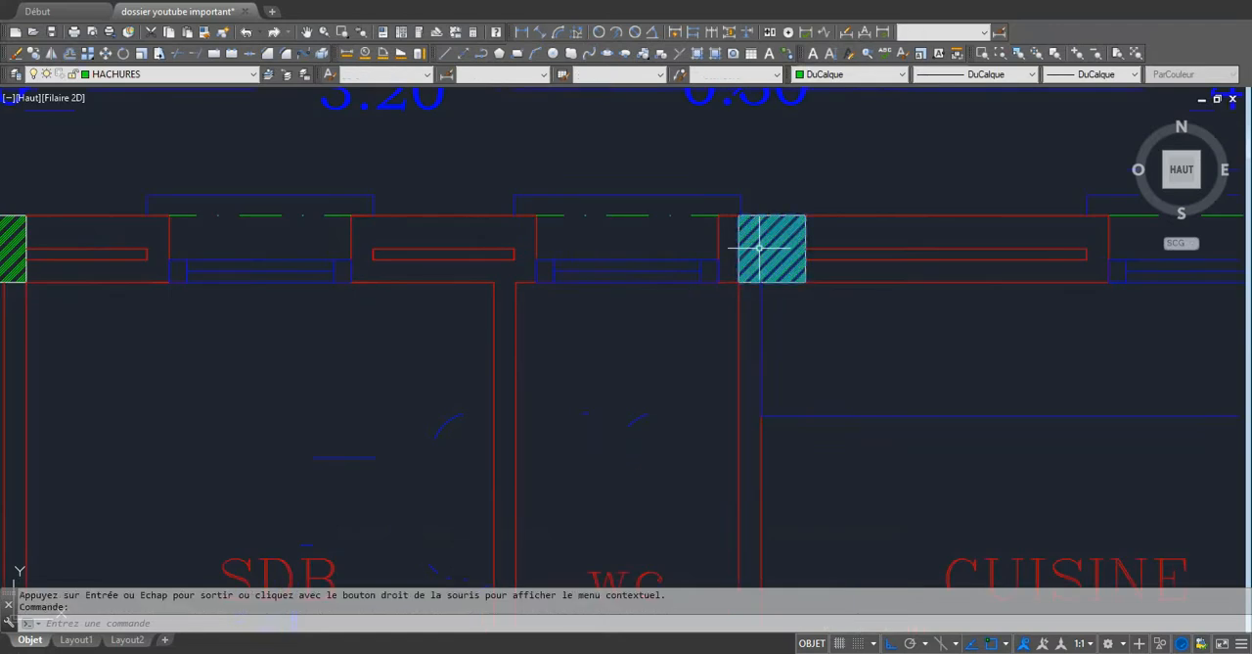
scroll(759, 248, up, 4)
scroll(759, 247, down, 8)
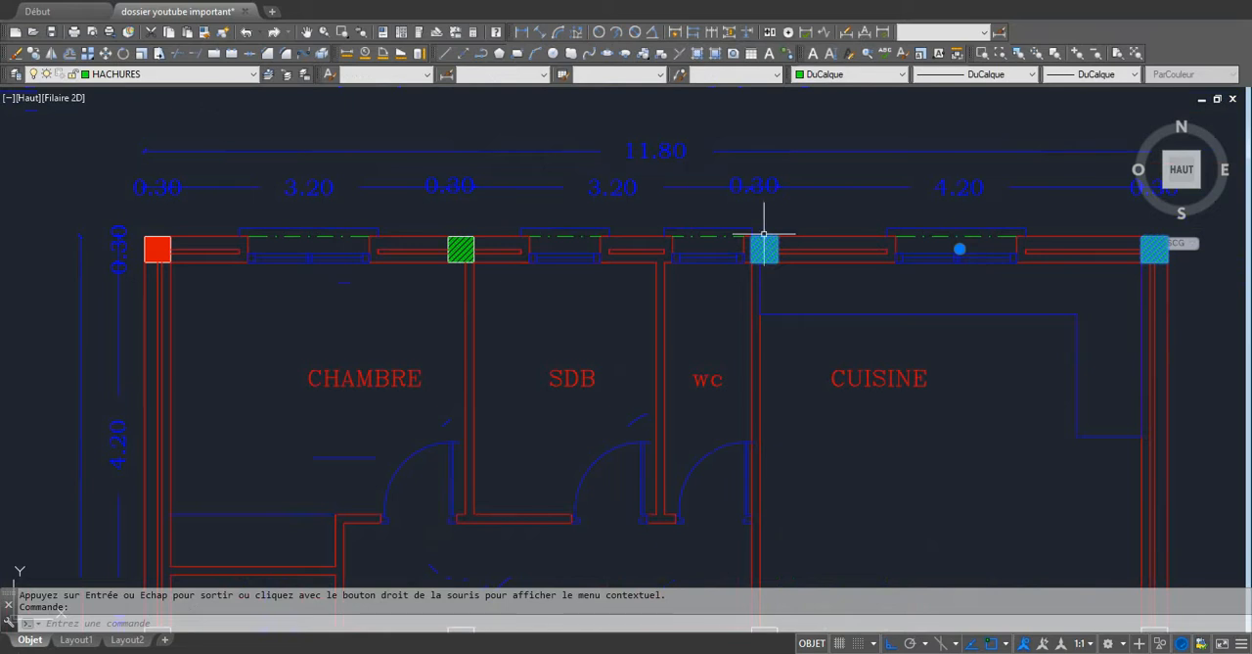
click(15, 75)
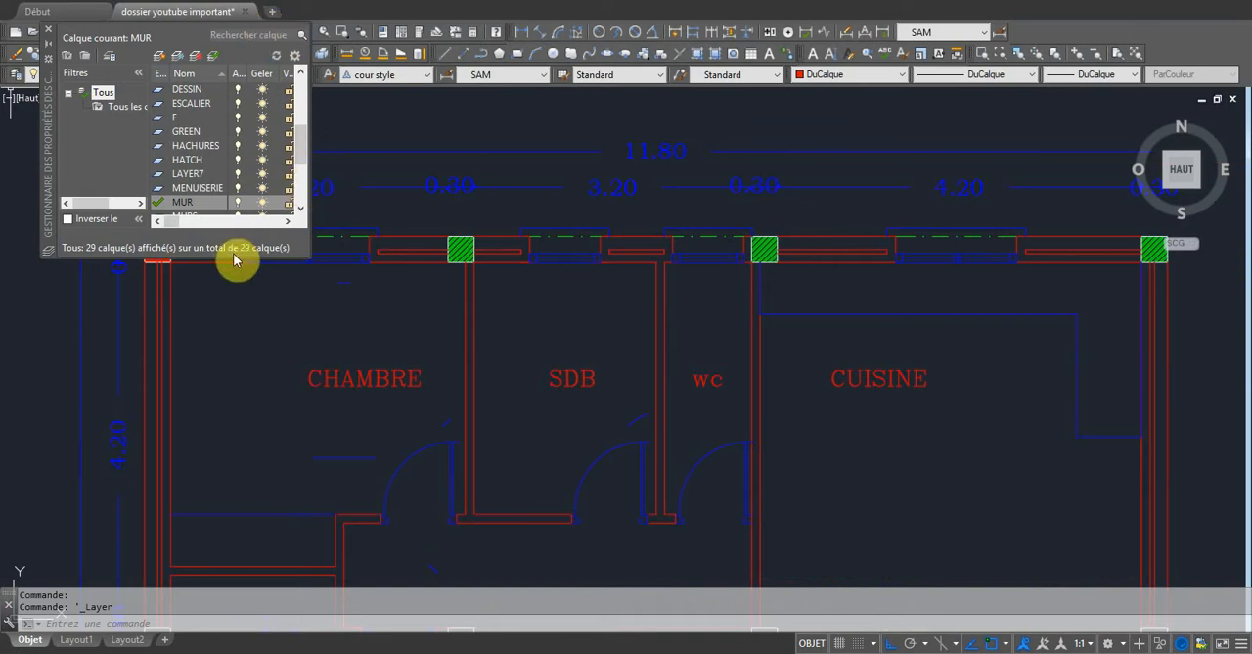
drag(238, 257, 238, 299)
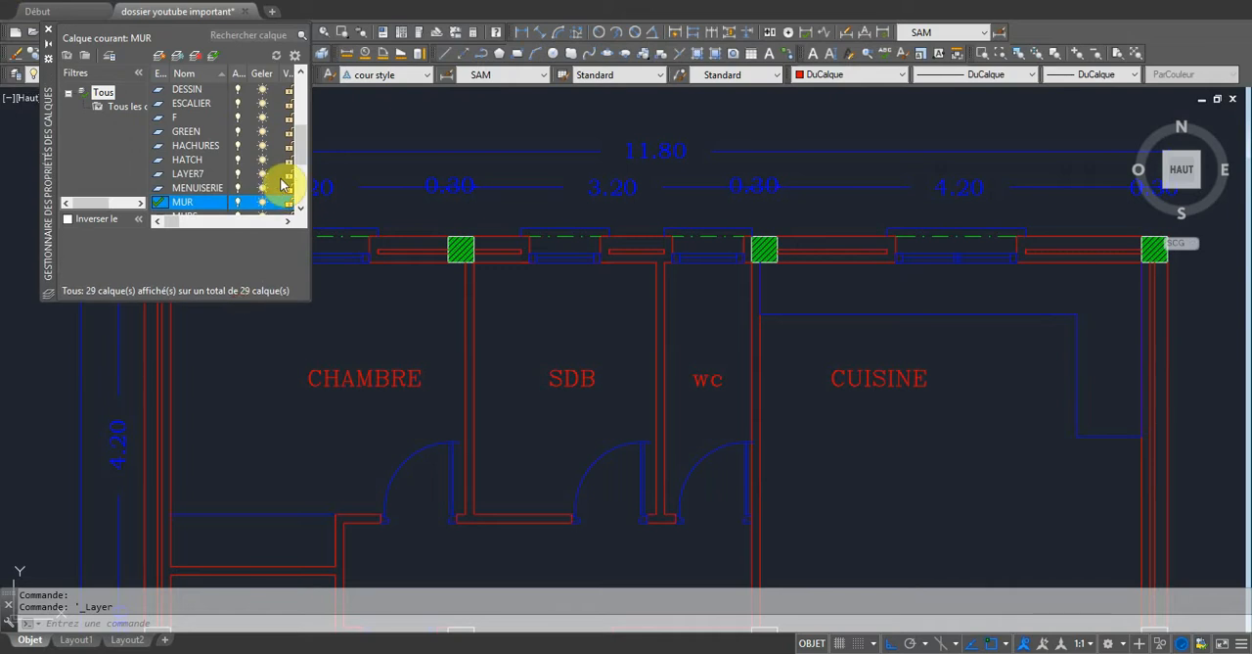
drag(311, 182, 528, 208)
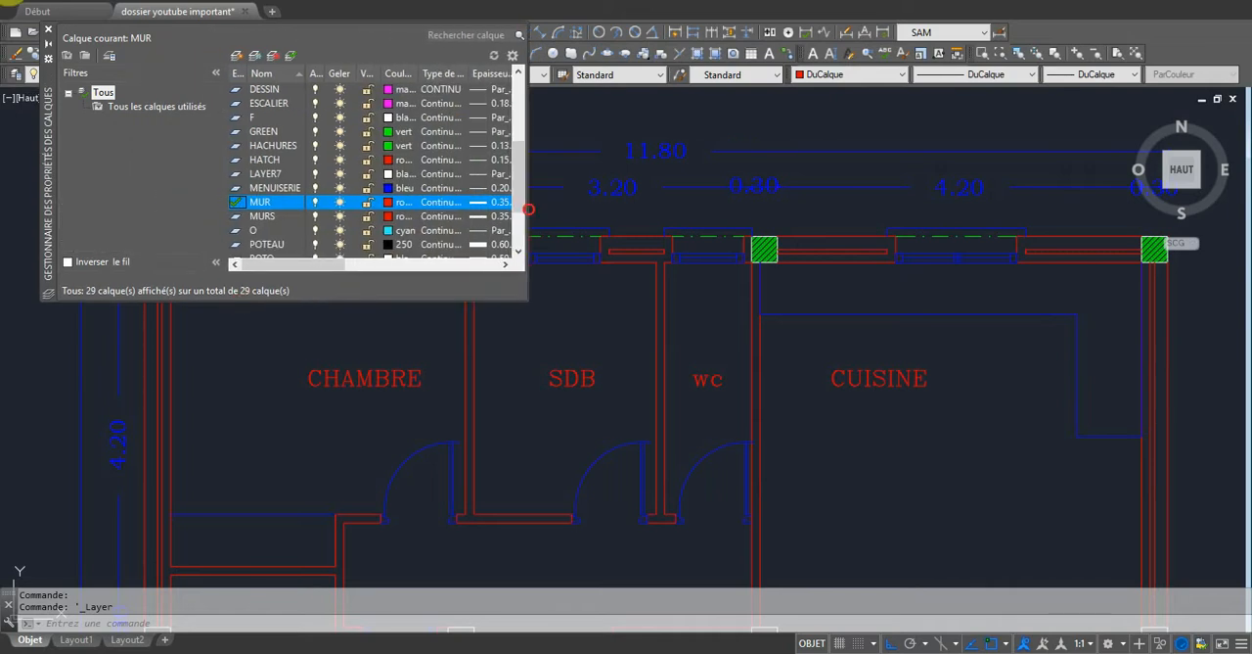
click(484, 145)
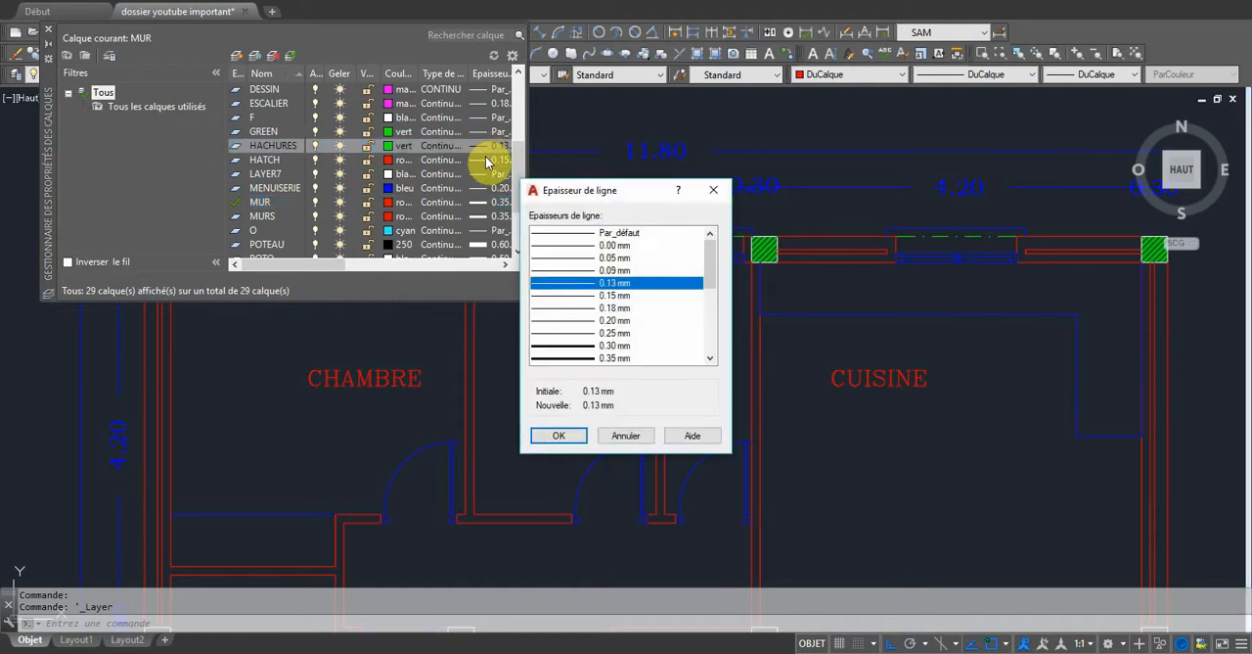
click(583, 270)
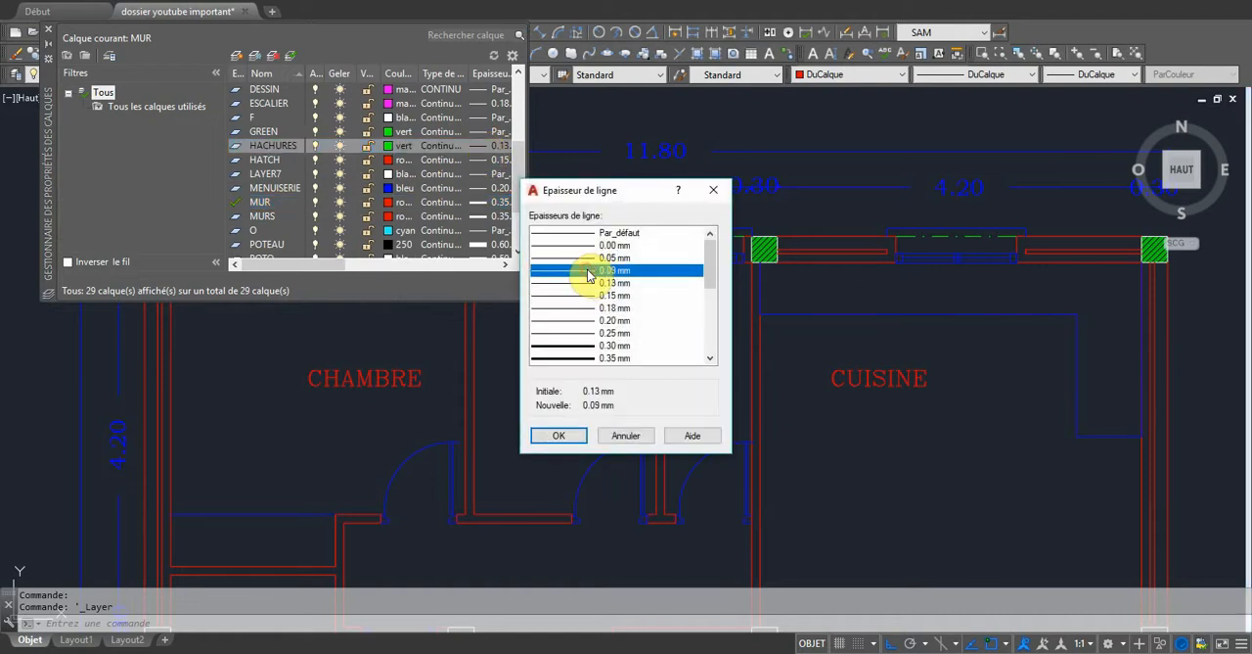
click(562, 438)
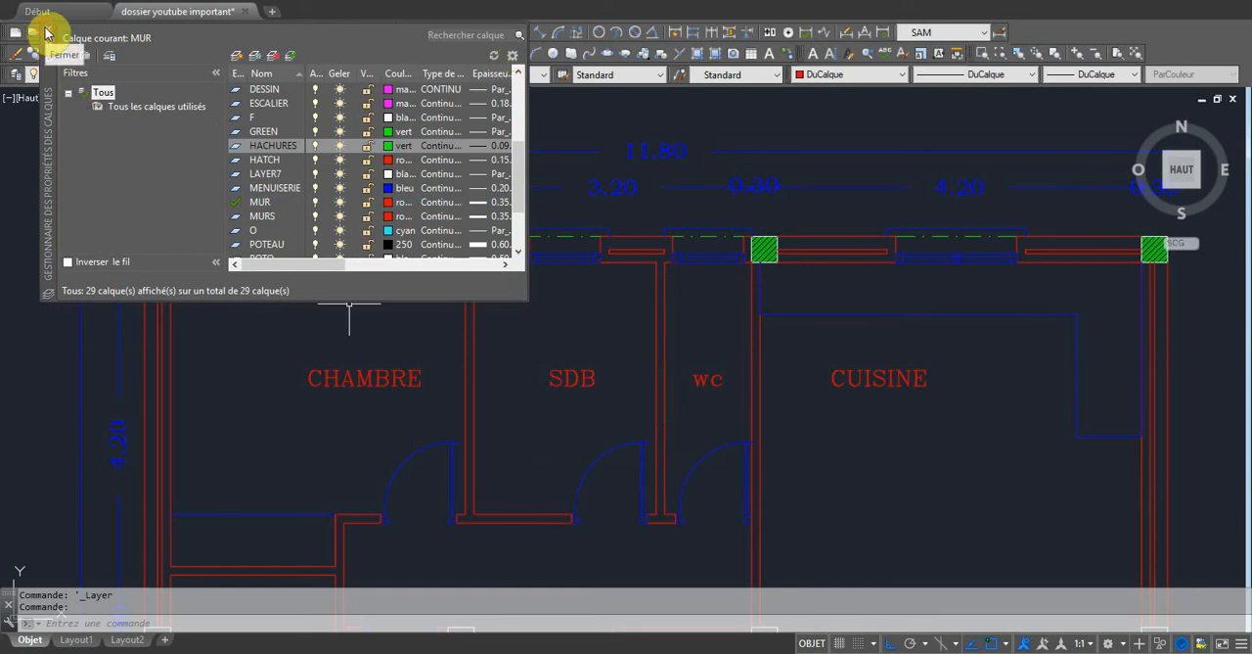
click(46, 33)
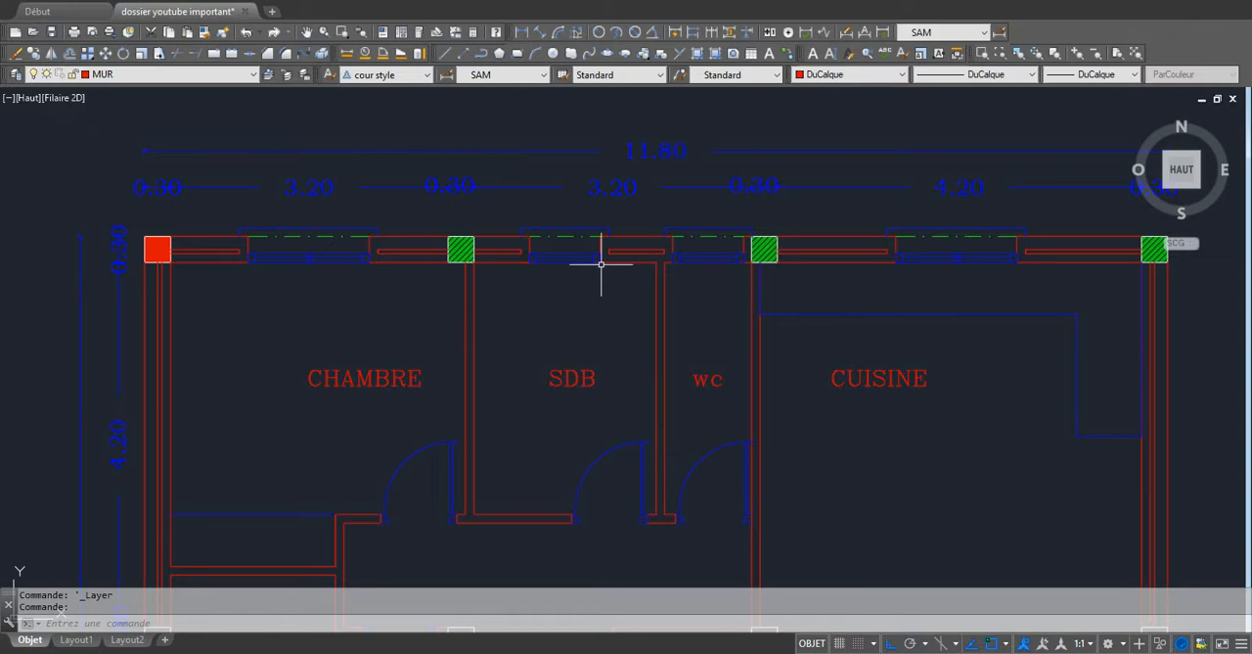
scroll(600, 264, down, 4)
scroll(632, 309, up, 4)
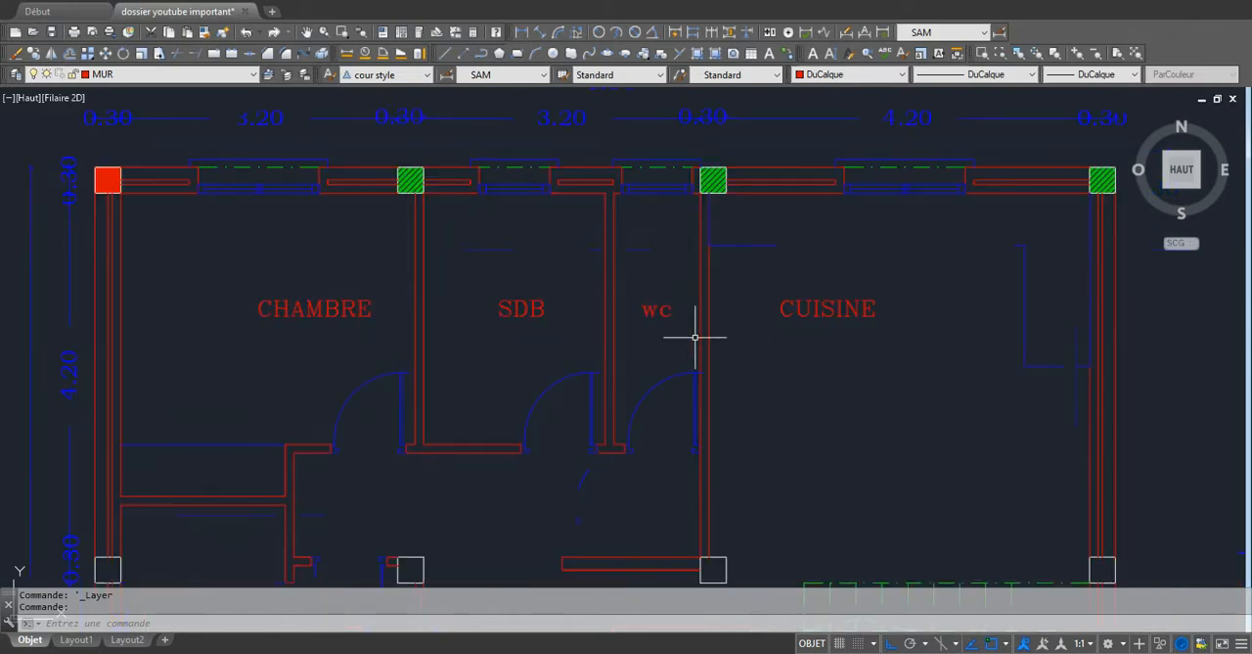
scroll(520, 349, down, 2)
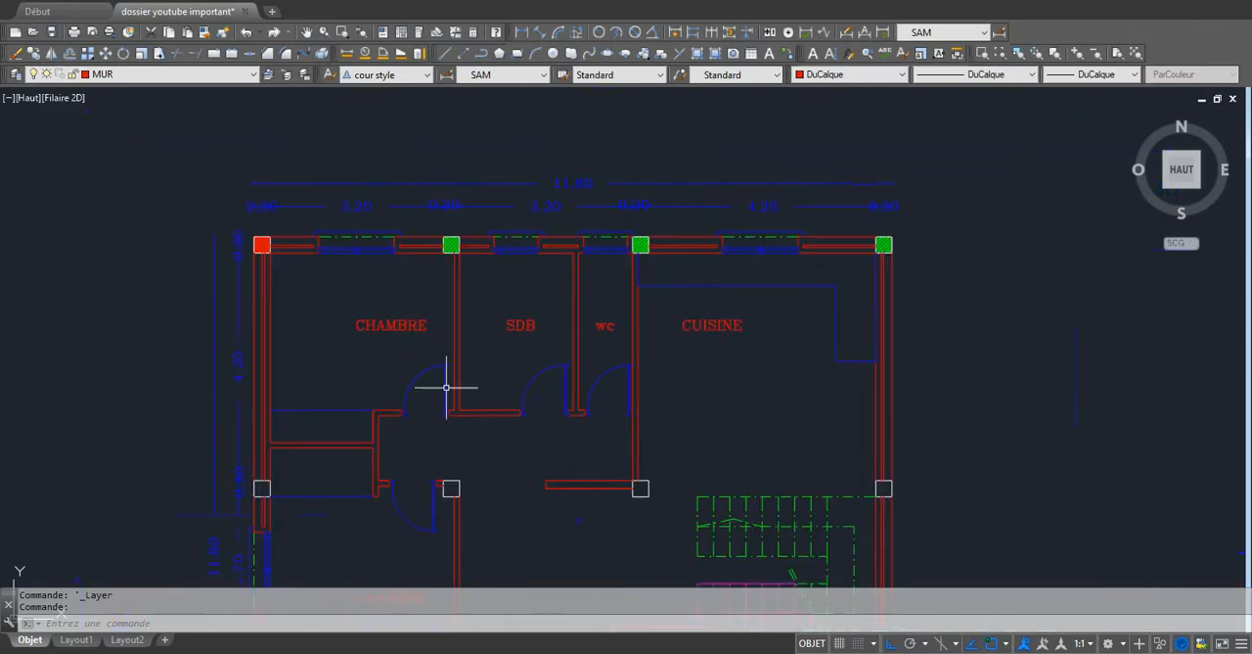
scroll(544, 391, up, 4)
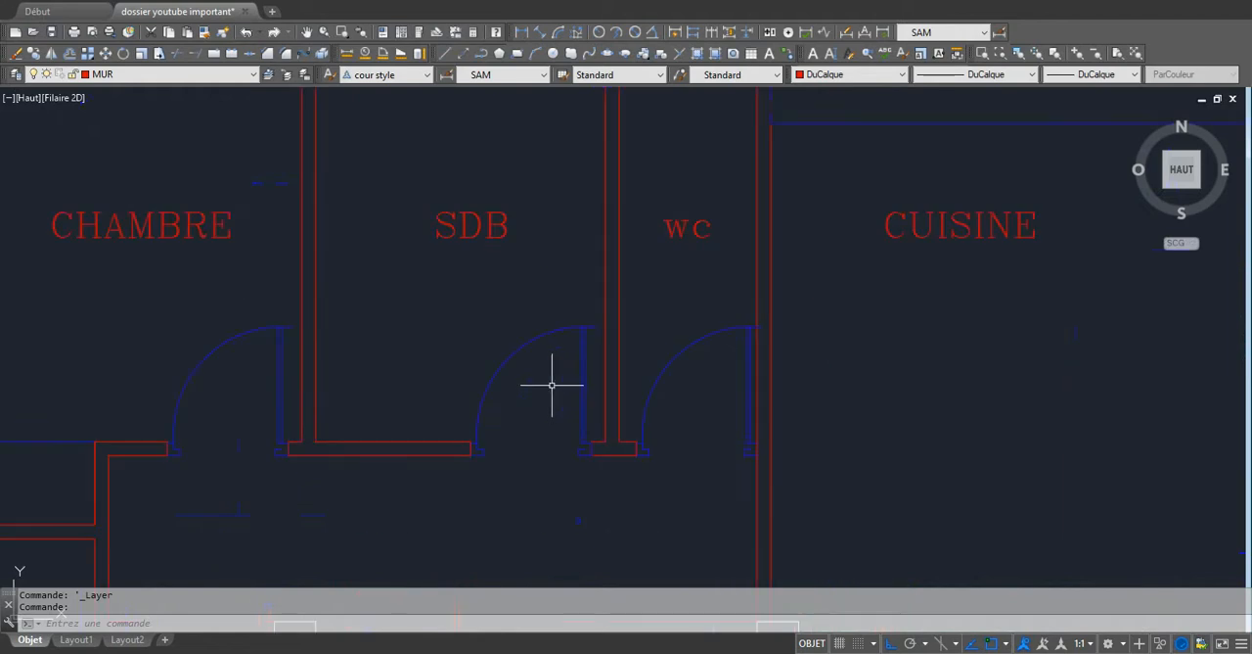
scroll(522, 406, down, 2)
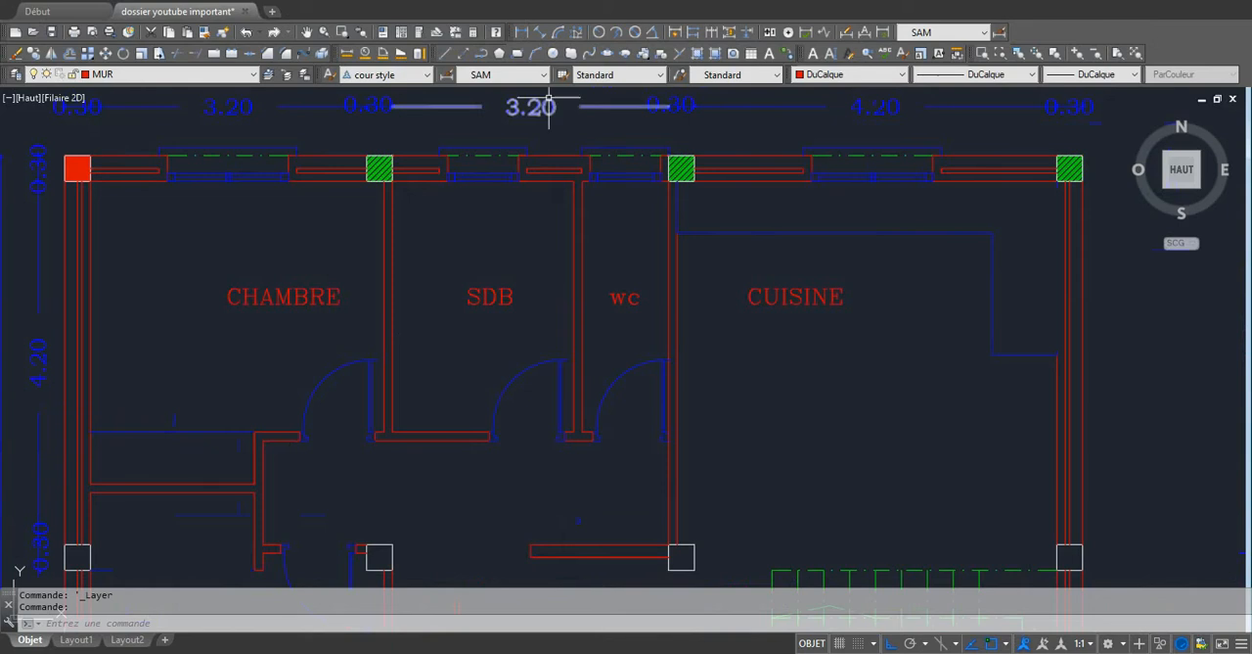
Start a new hatch and choose the predefined ANGLE pattern for it after browsing the ANSI and ISO patterns.
click(697, 55)
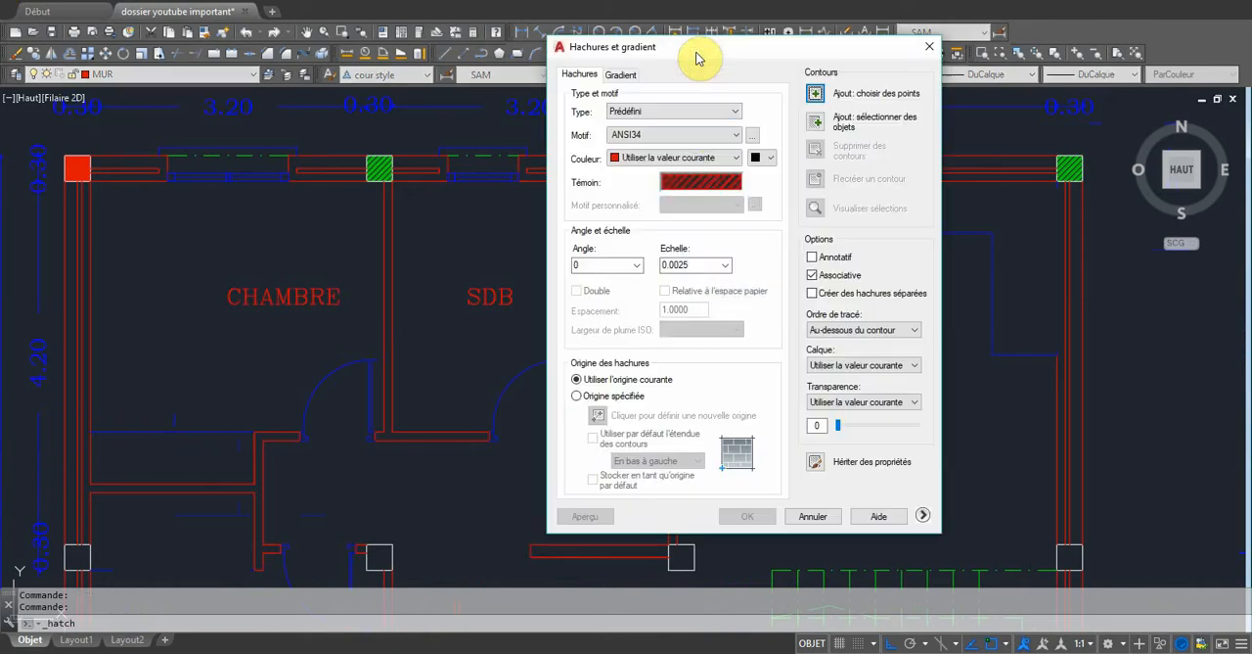
click(752, 137)
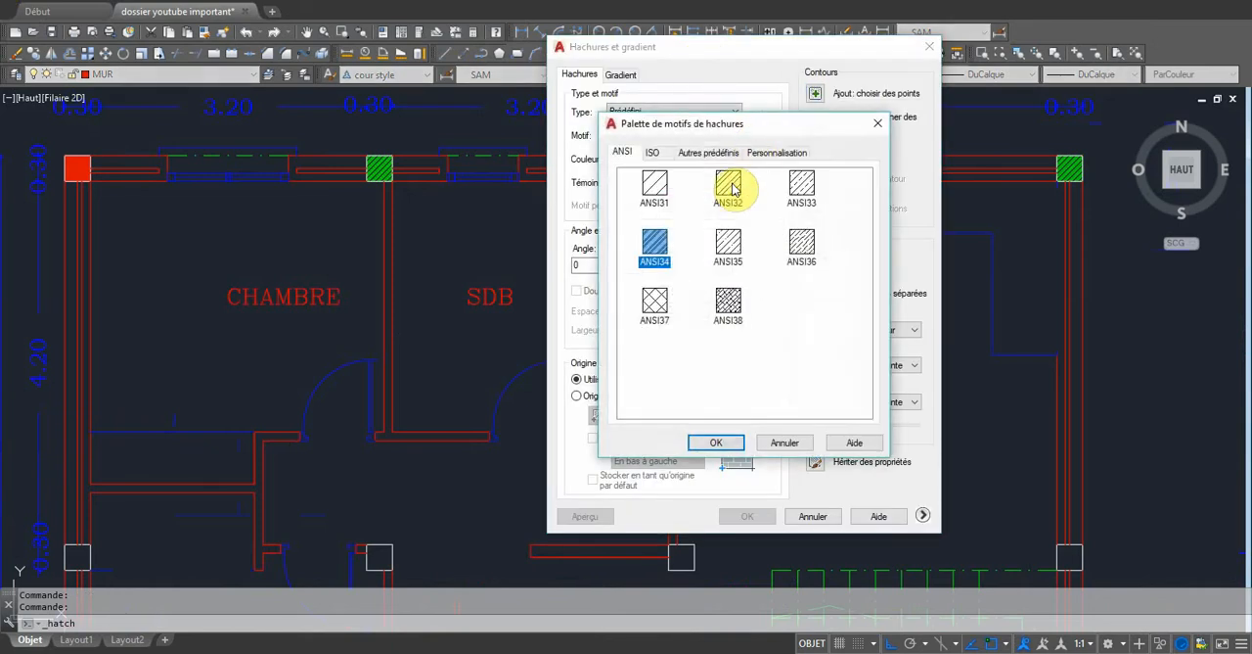
click(653, 305)
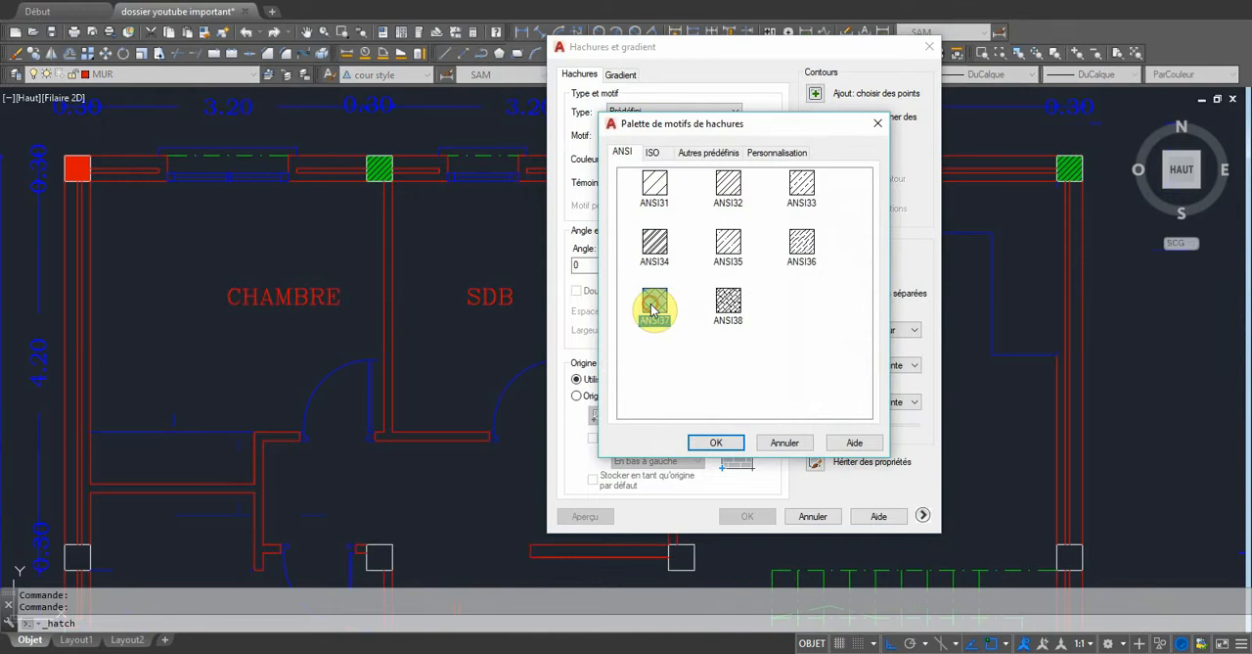
click(653, 157)
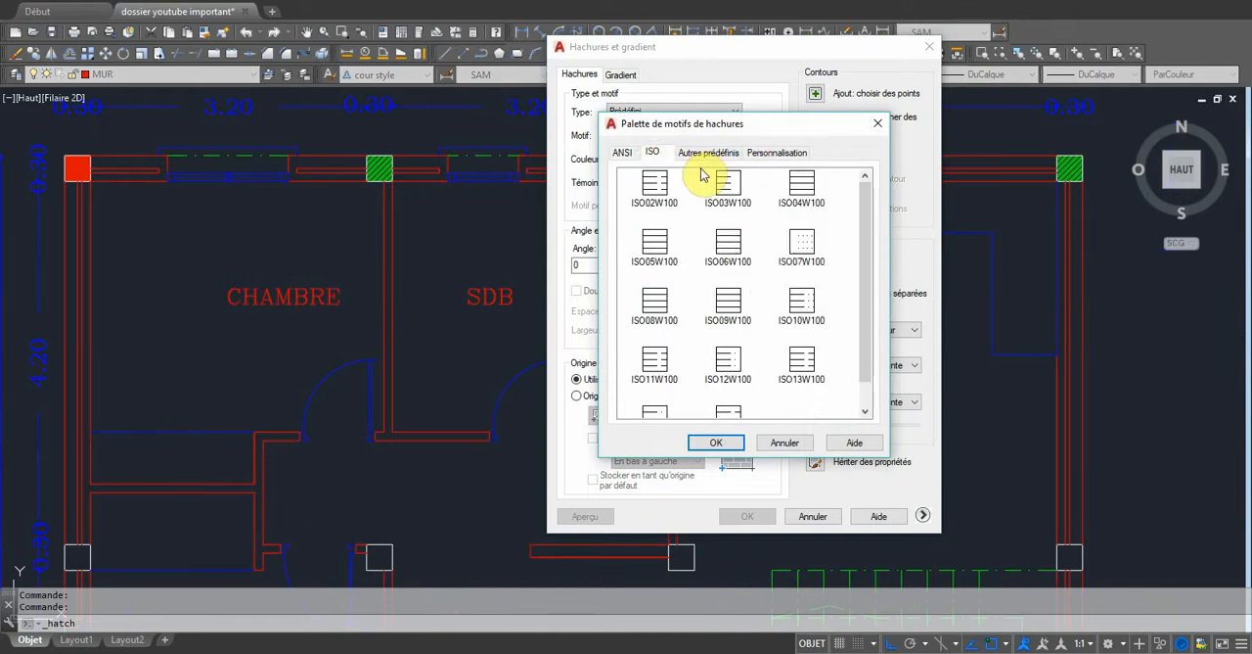
click(699, 153)
scroll(729, 249, down, 1)
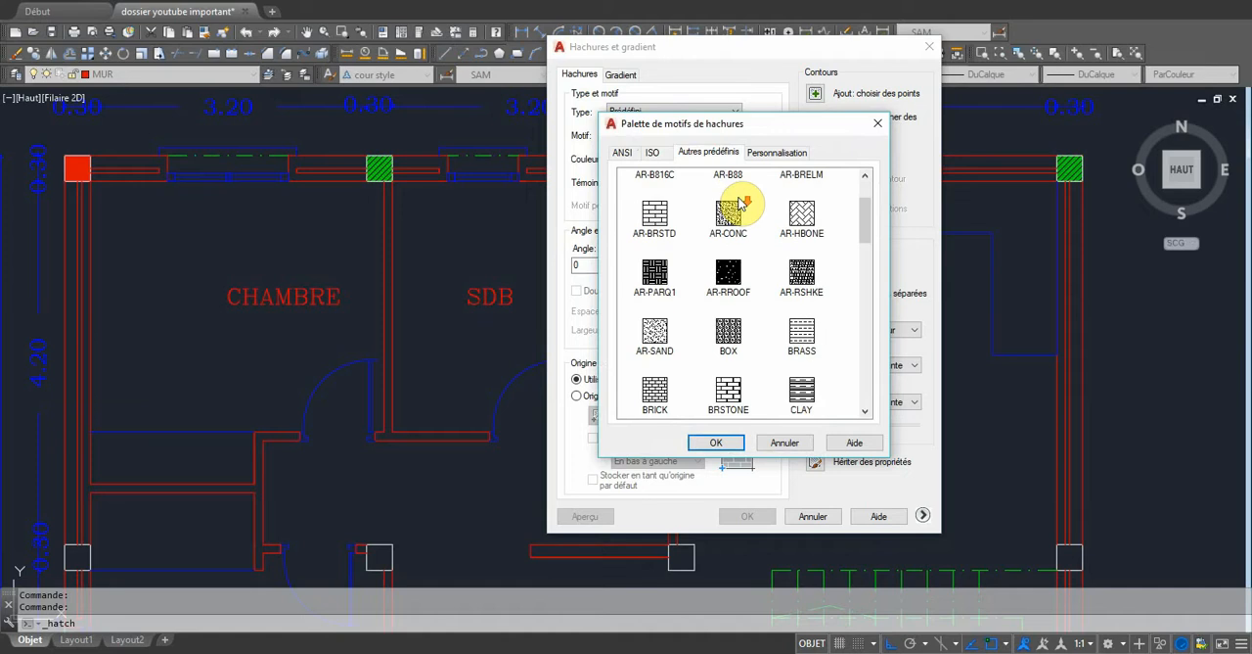
scroll(748, 246, up, 1)
scroll(731, 234, down, 1)
scroll(724, 244, up, 1)
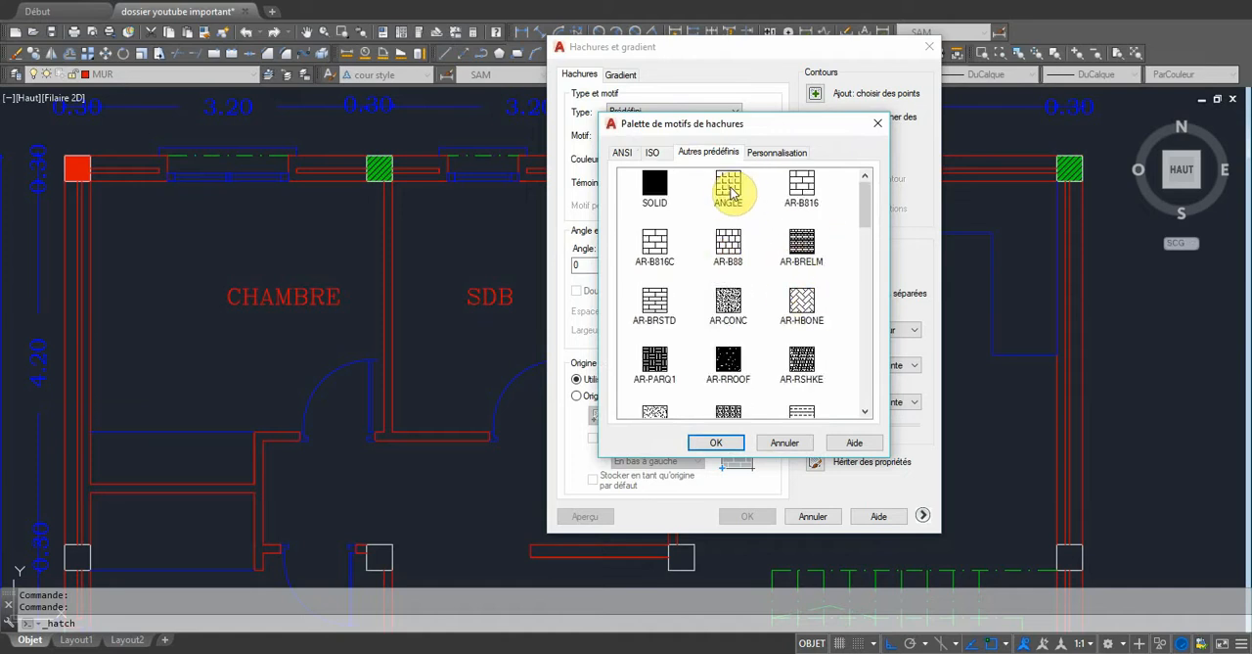
click(715, 442)
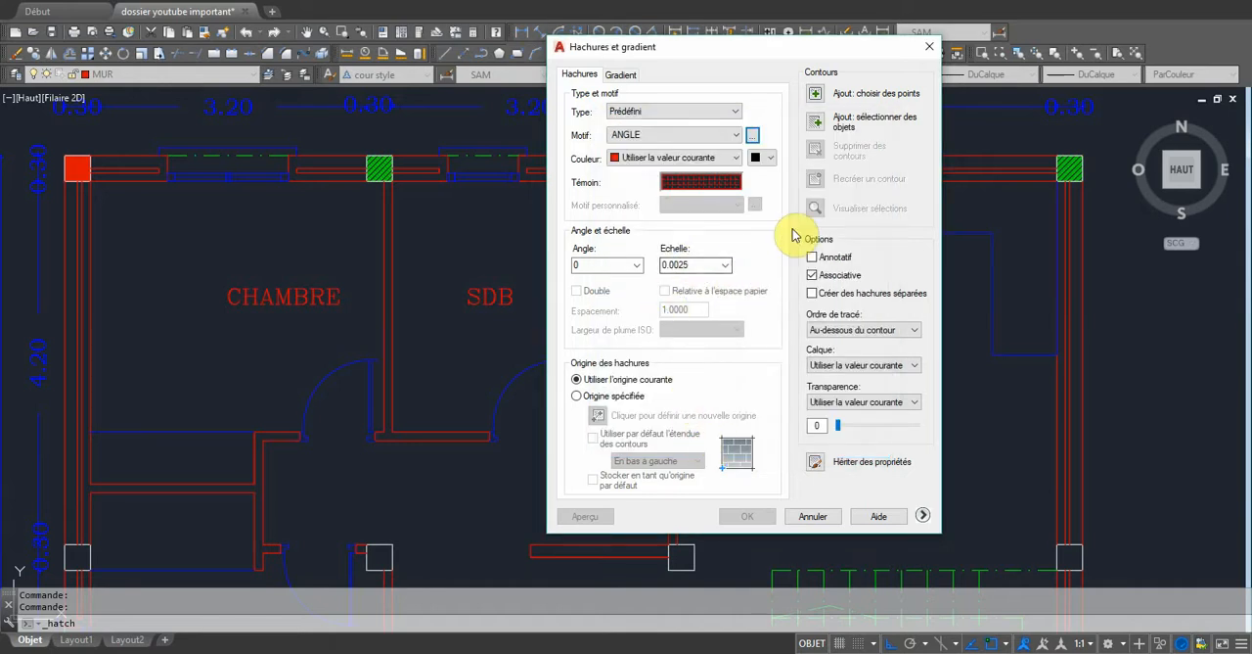
Set the hatch scale to 0.009 and fill the SDB room with the ANGLE pattern.
click(815, 93)
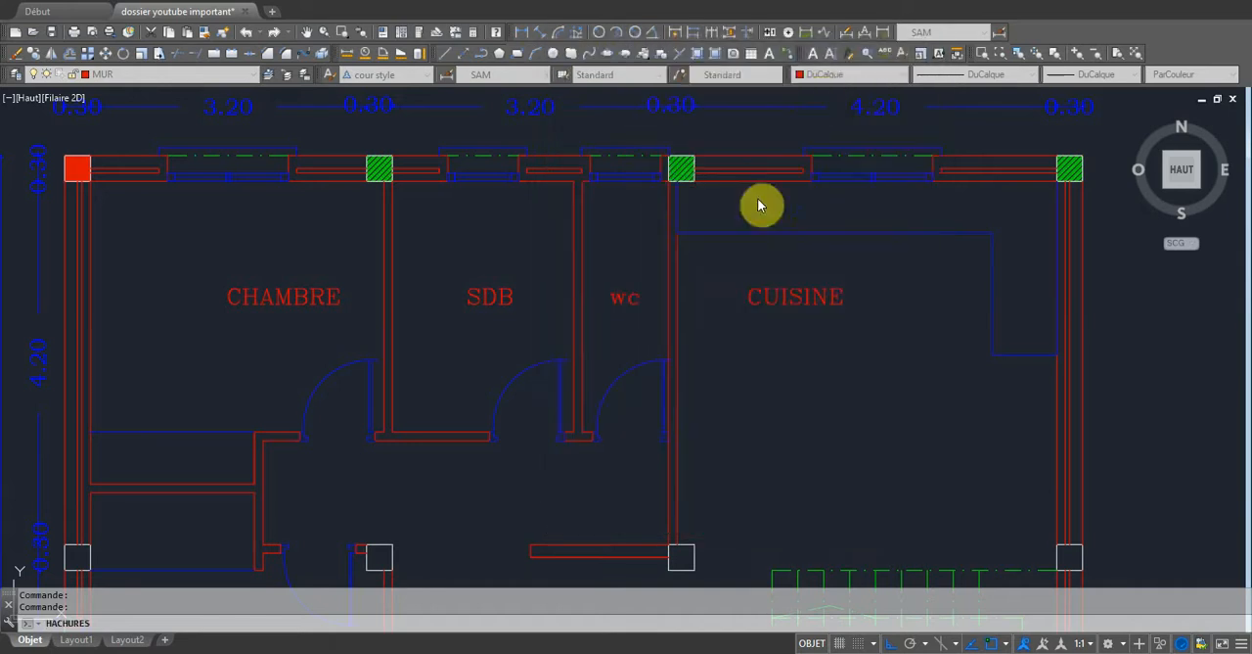
click(484, 249)
key(Return)
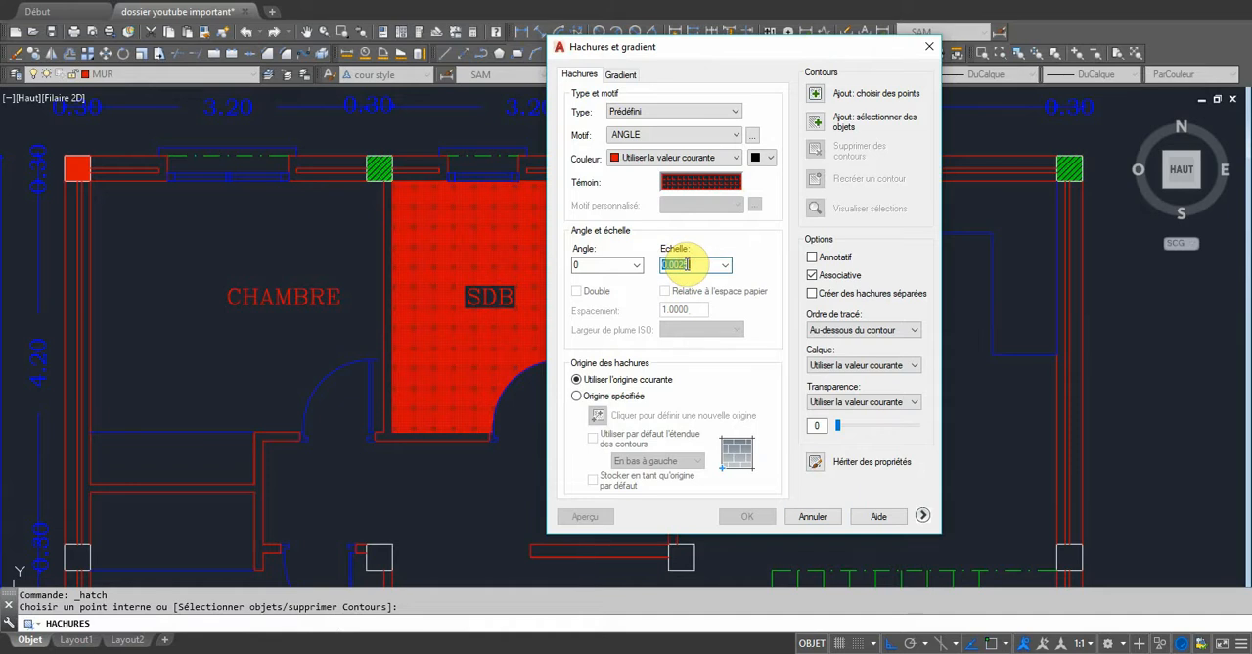
text(0.)
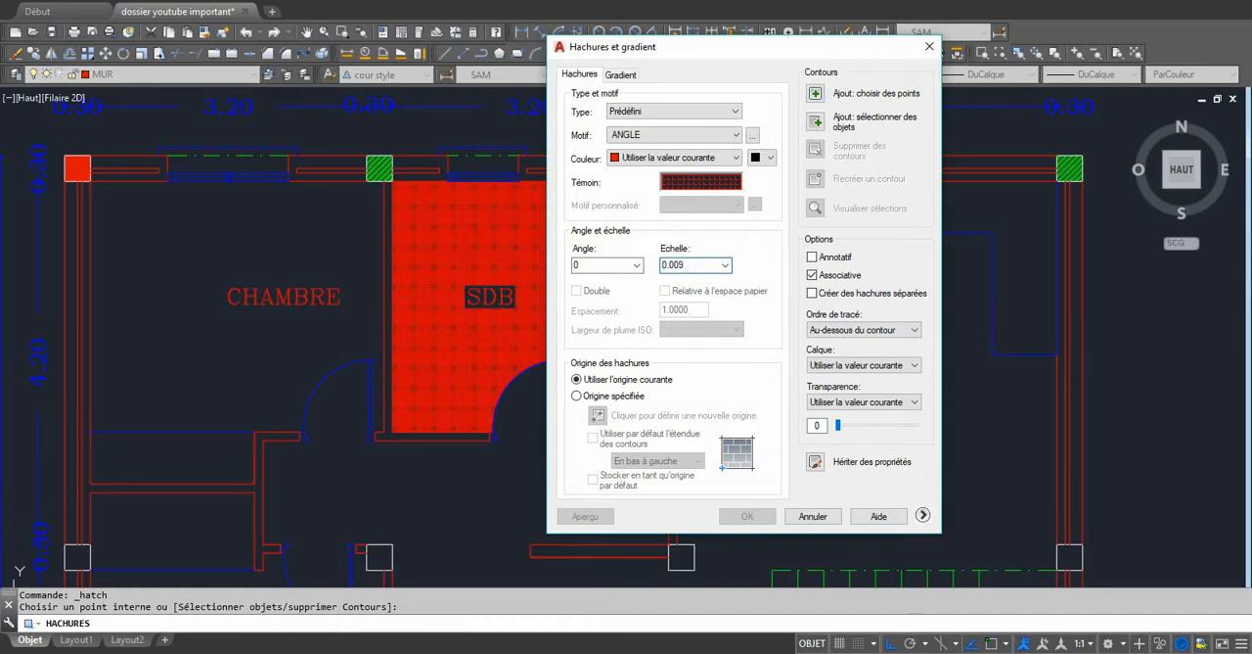
click(819, 98)
click(502, 305)
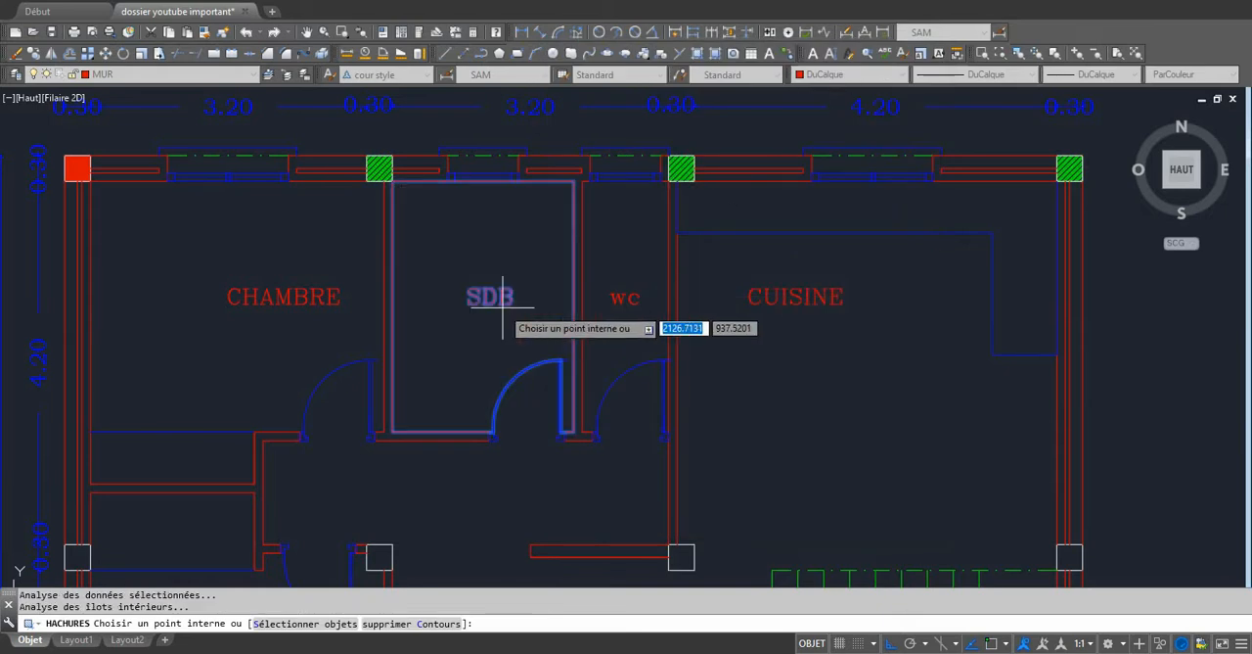
key(Return)
key(Return)
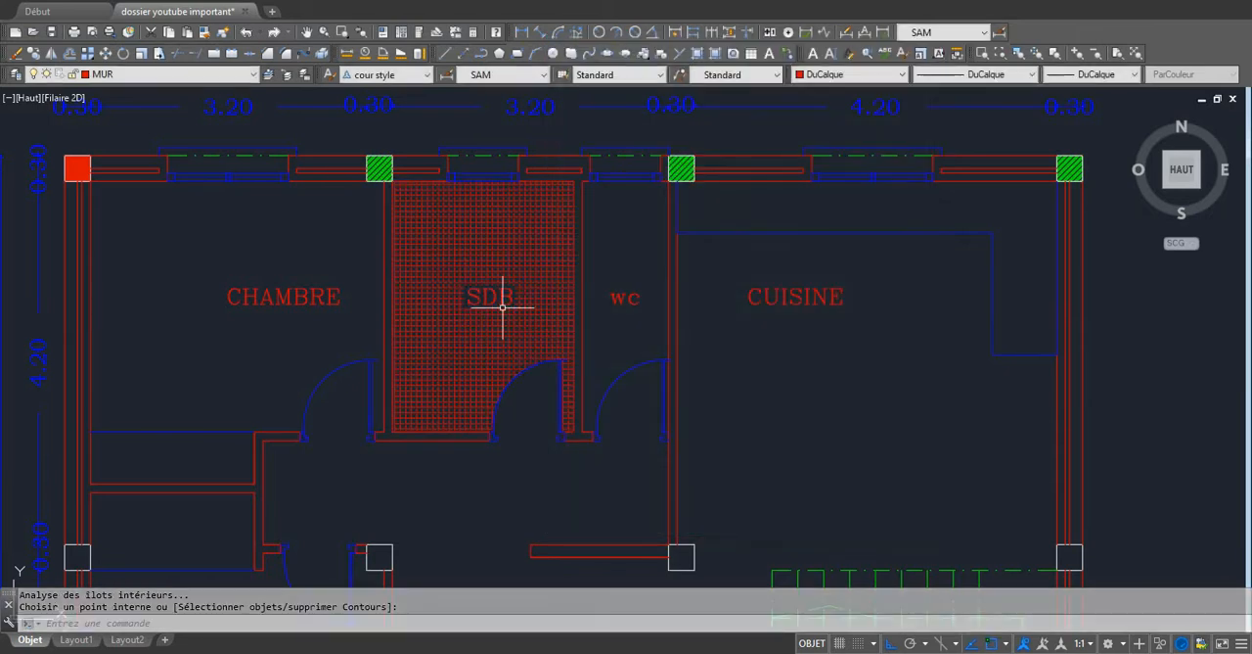
click(488, 236)
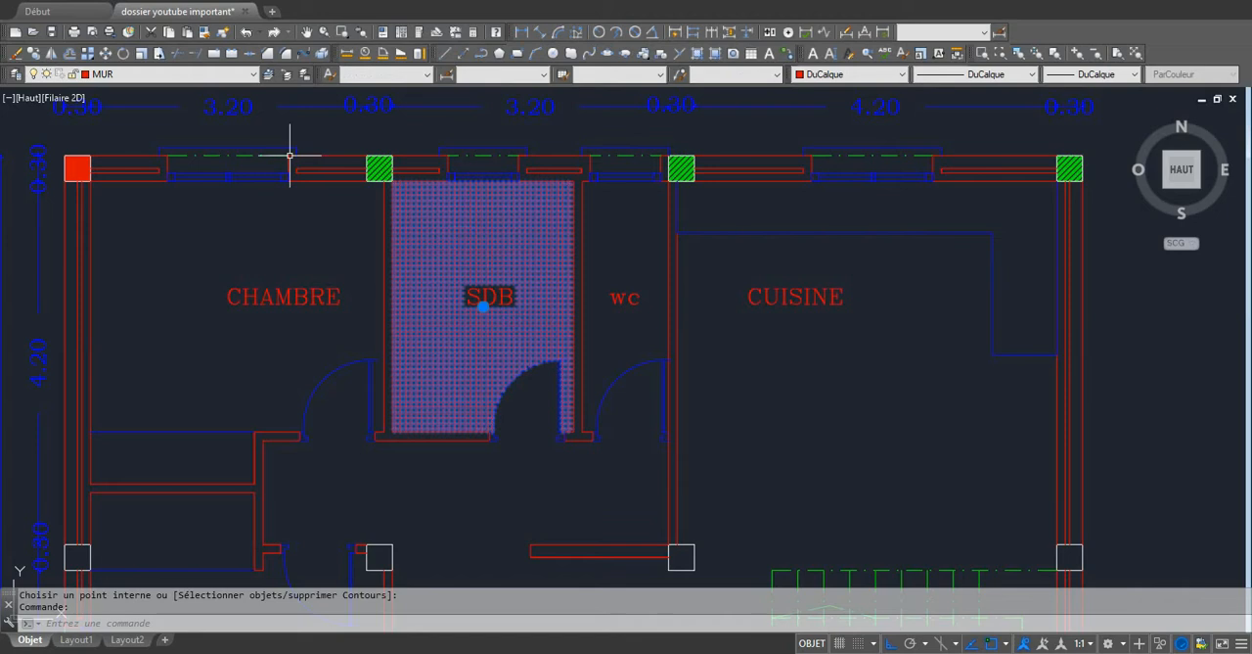
click(205, 35)
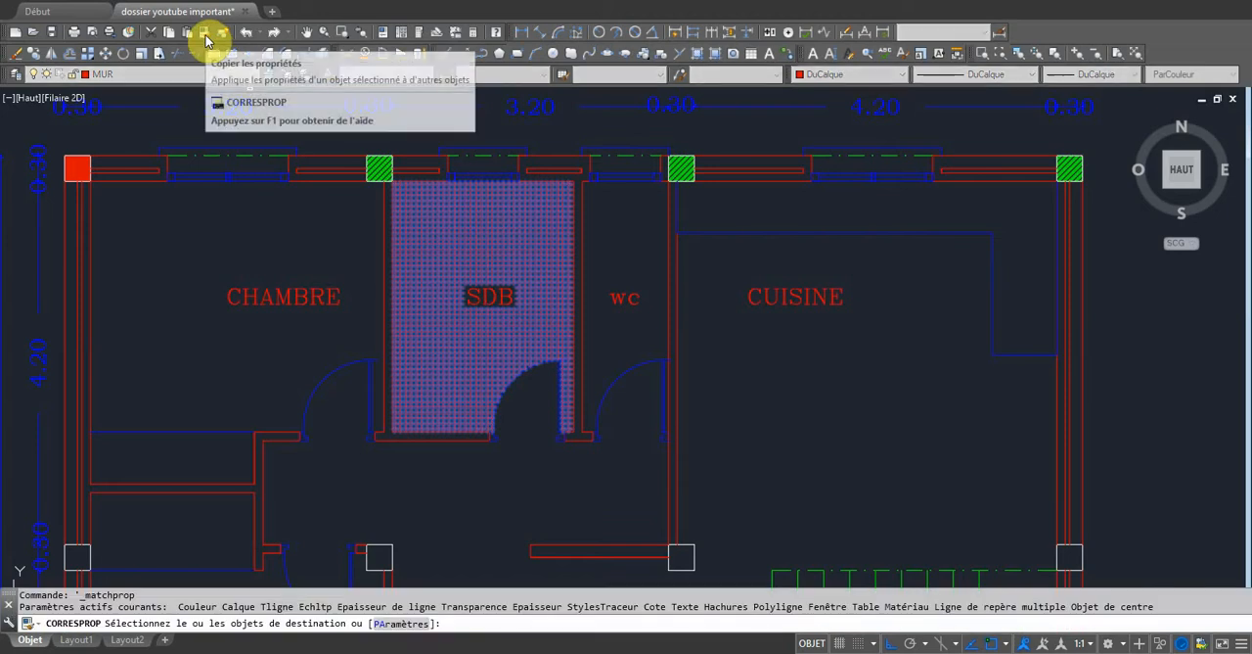
click(206, 35)
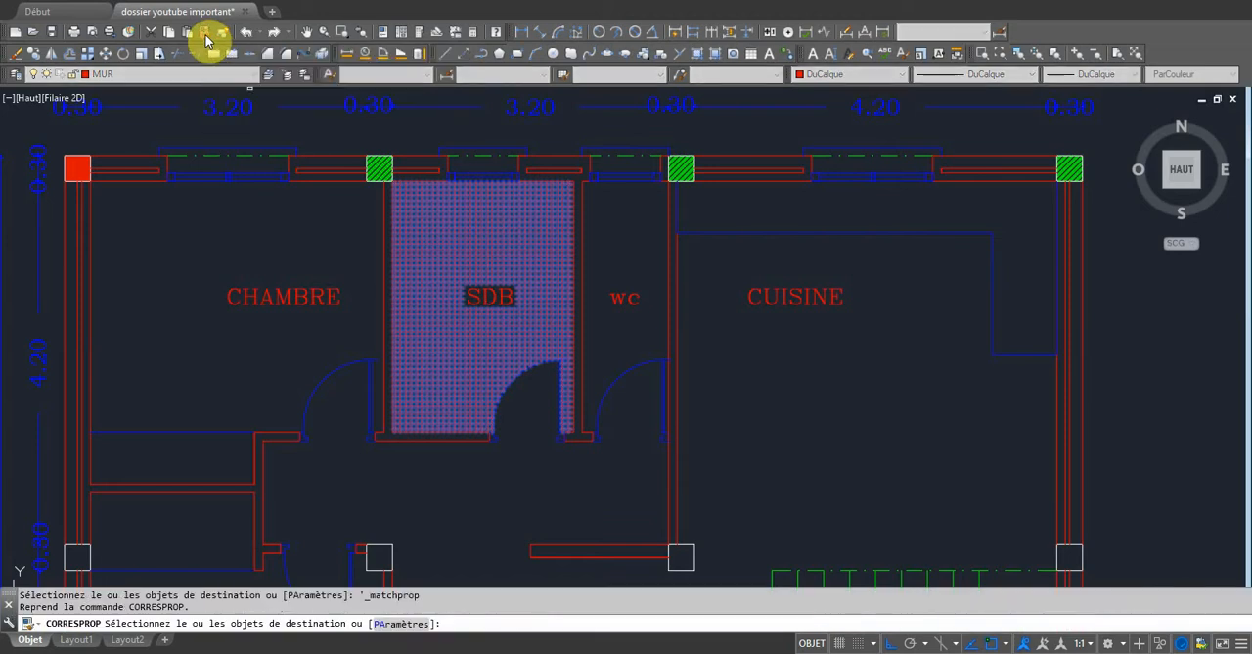
click(506, 262)
right_click(497, 259)
key(Escape)
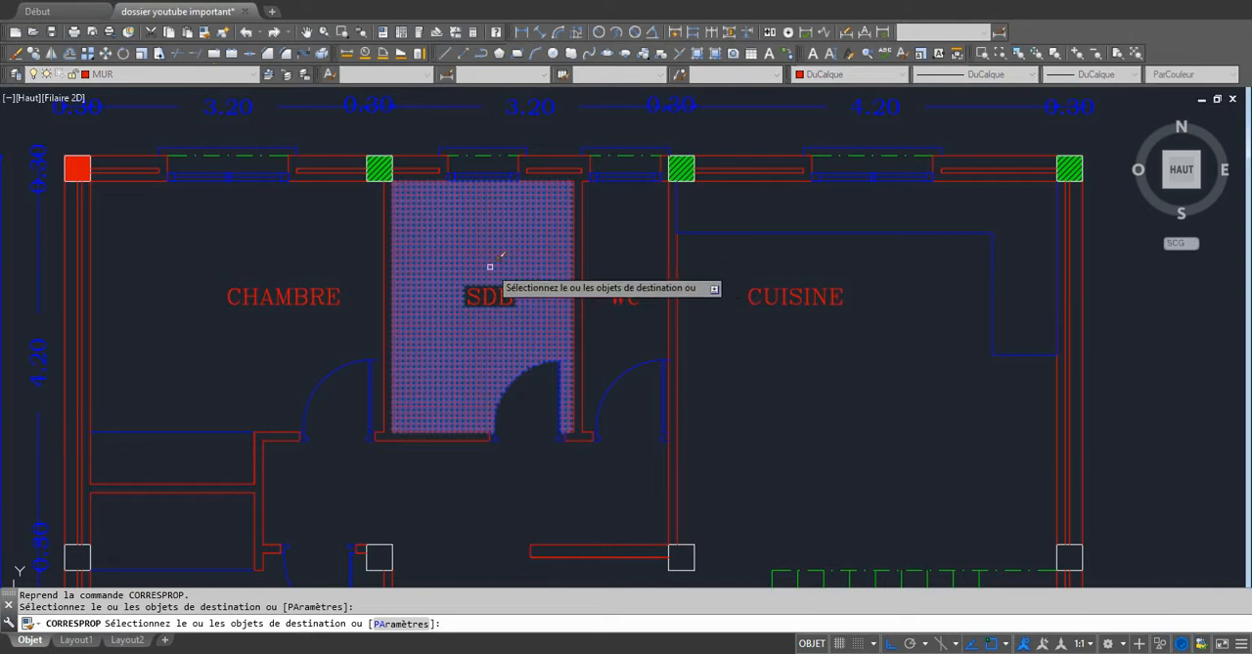
key(Escape)
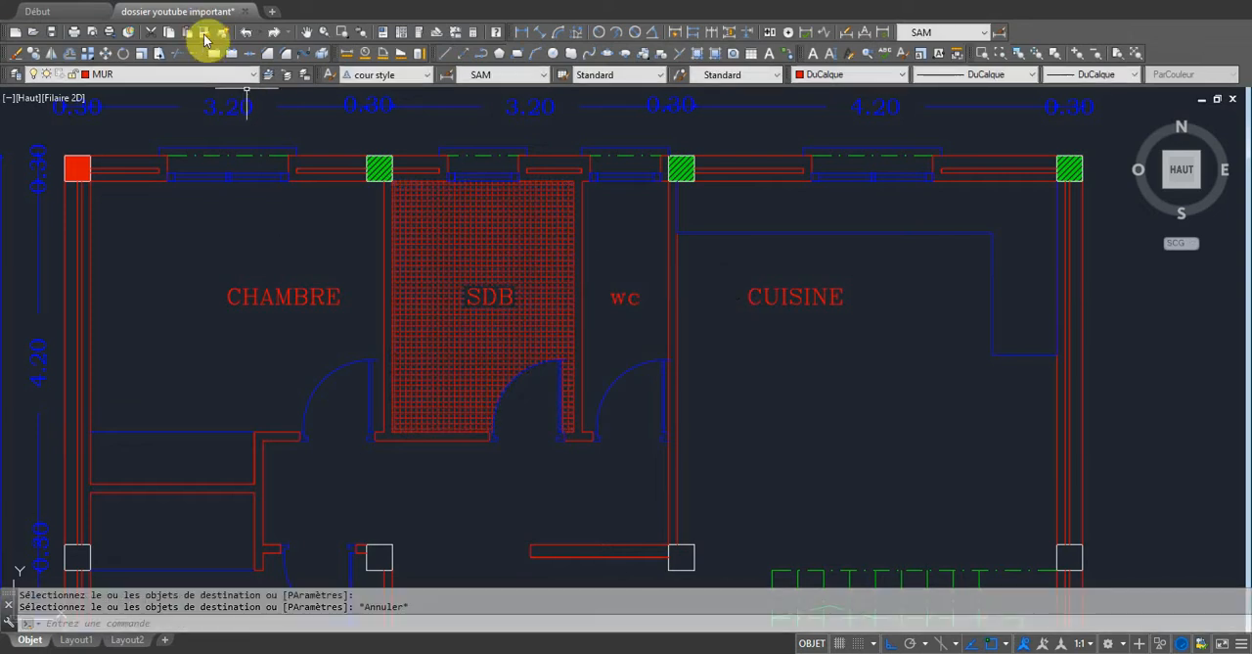
Open the properties of the SDB room's ANGLE hatch and set its pattern scale to 0.09.
click(479, 215)
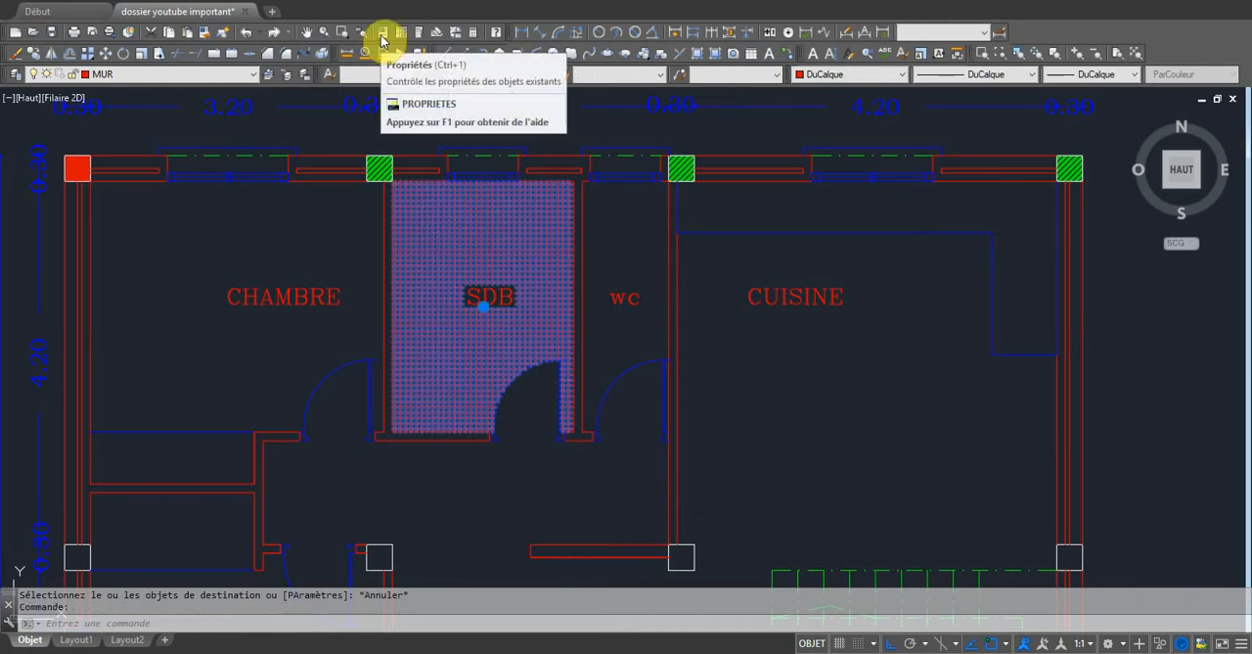
click(381, 41)
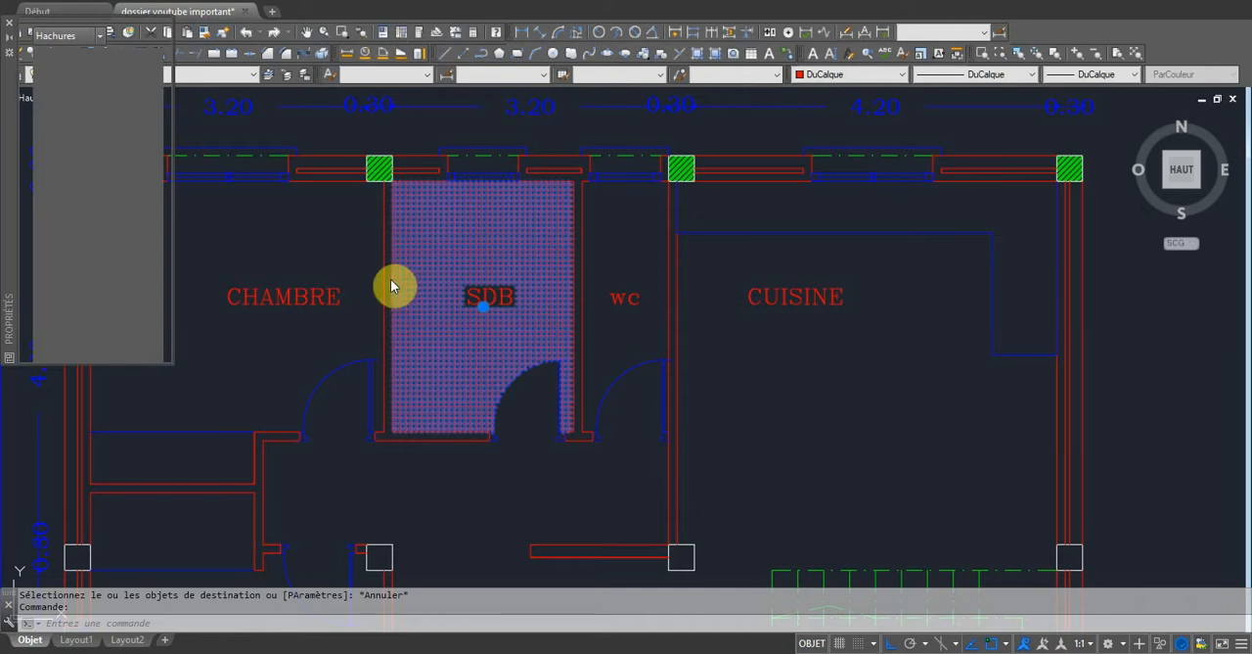
key(ctrl+1)
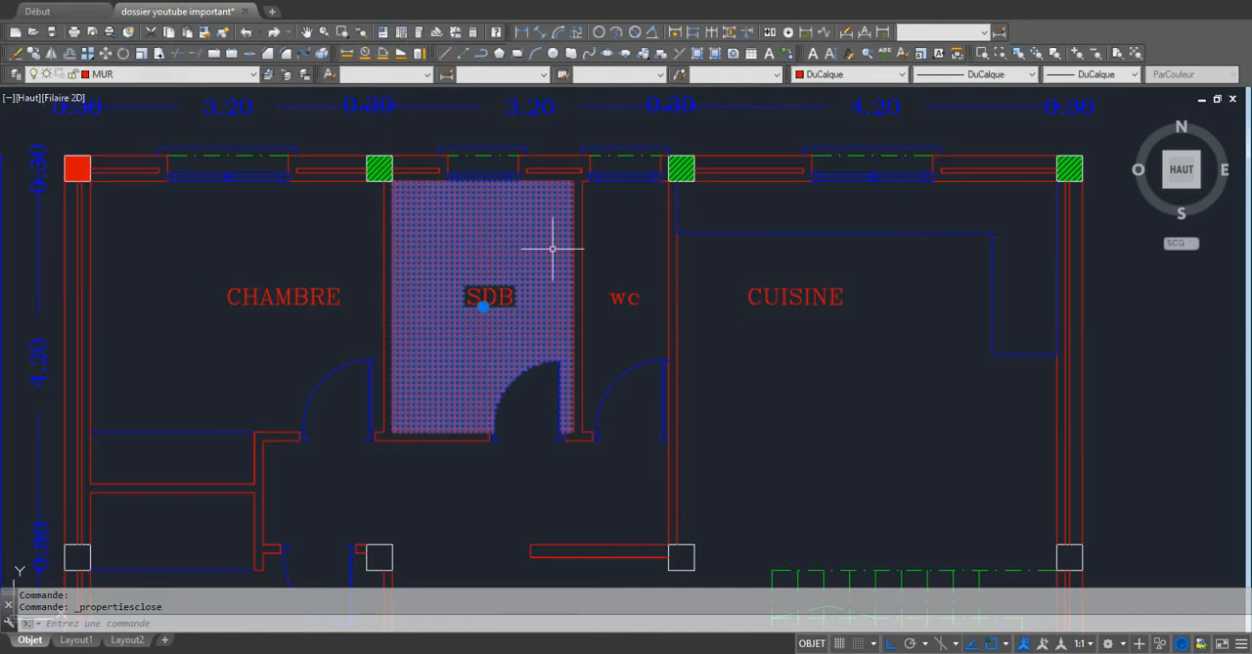
click(386, 36)
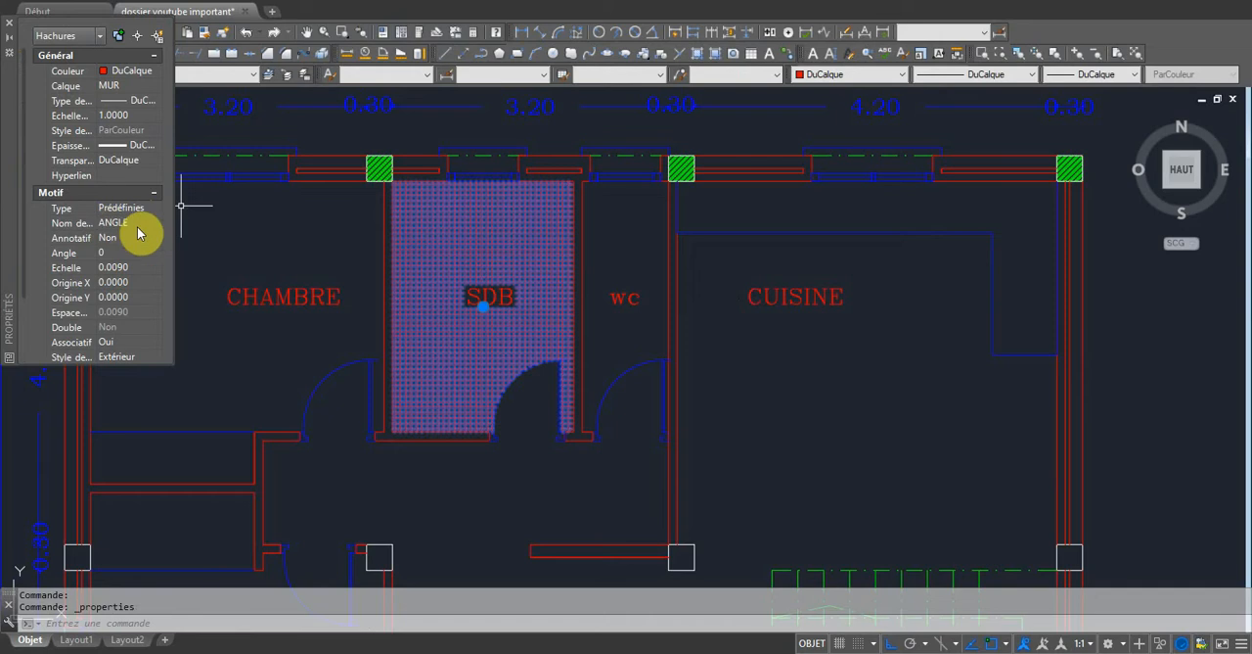
click(116, 266)
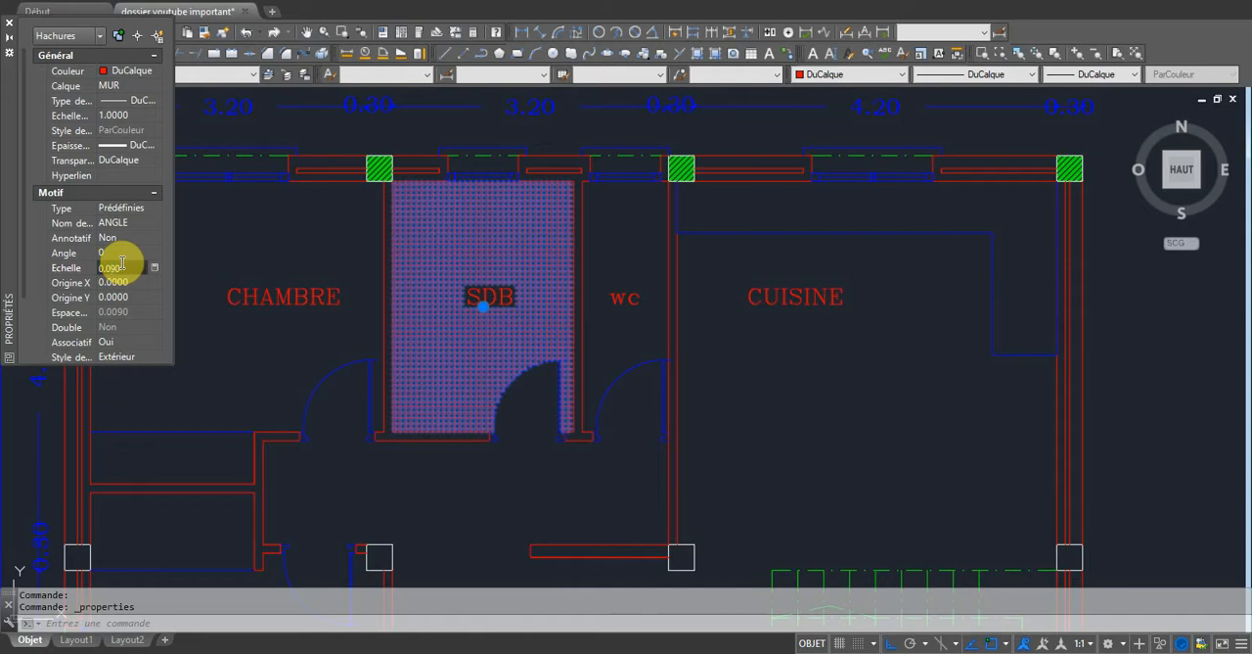
text(0.09)
key(Return)
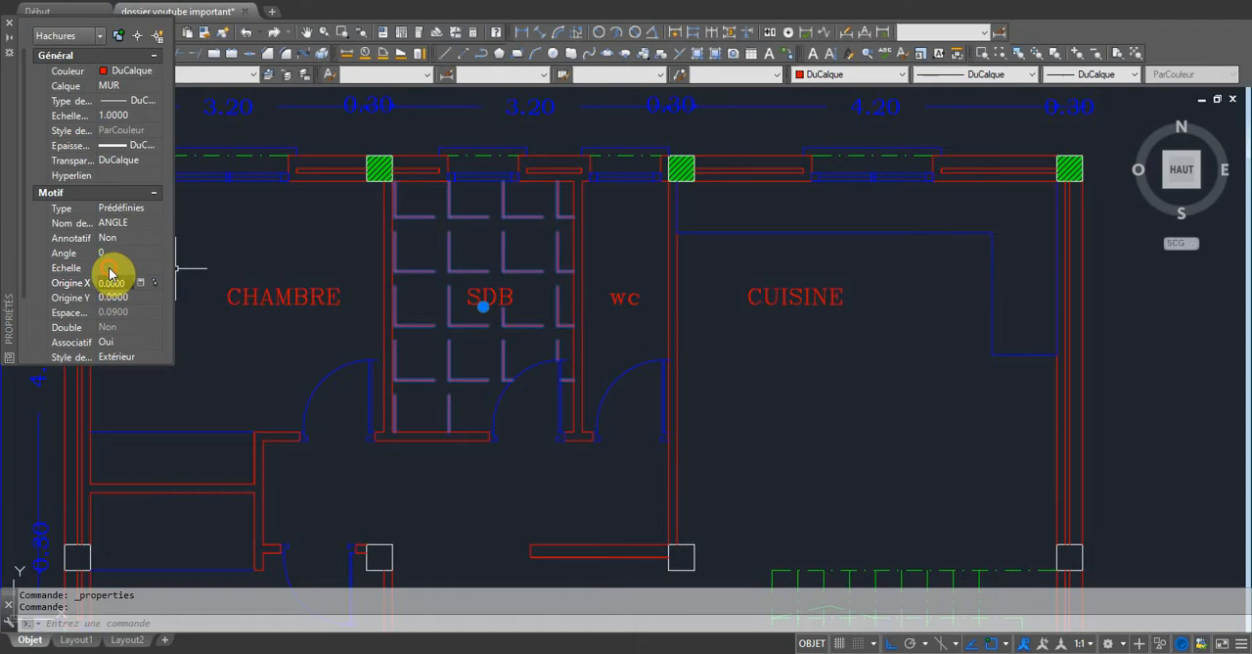
Try pattern scales of 0.006 and 0.001 on the SDB floor hatch.
click(114, 266)
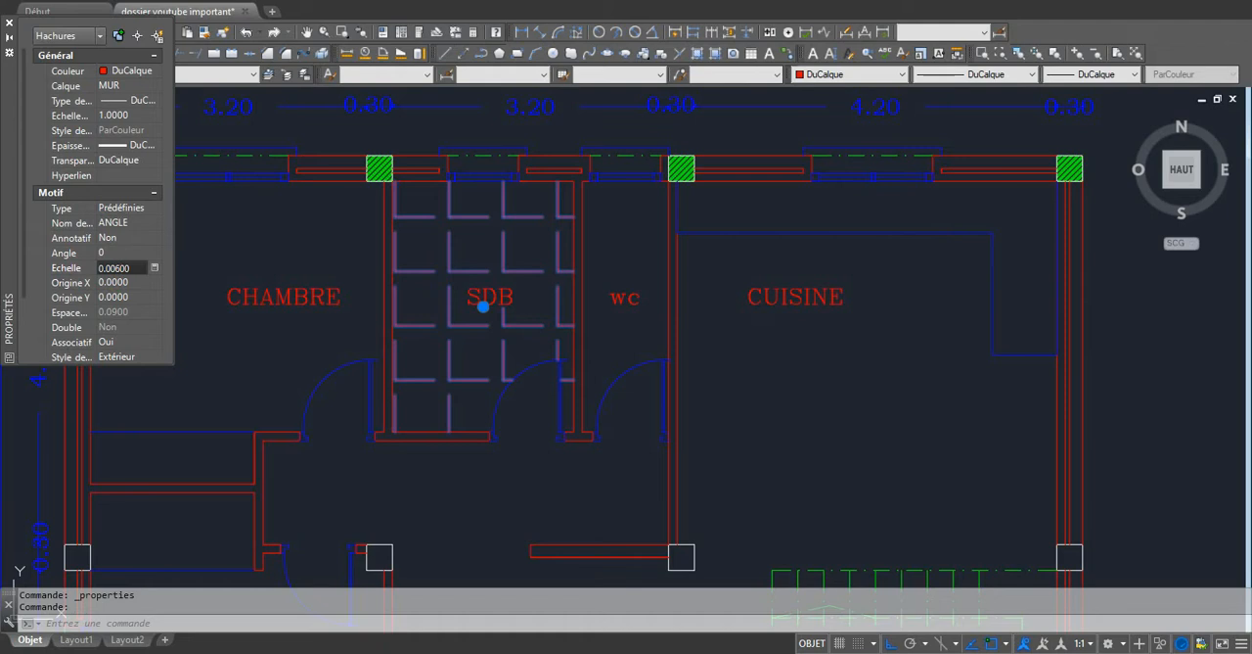
key(Return)
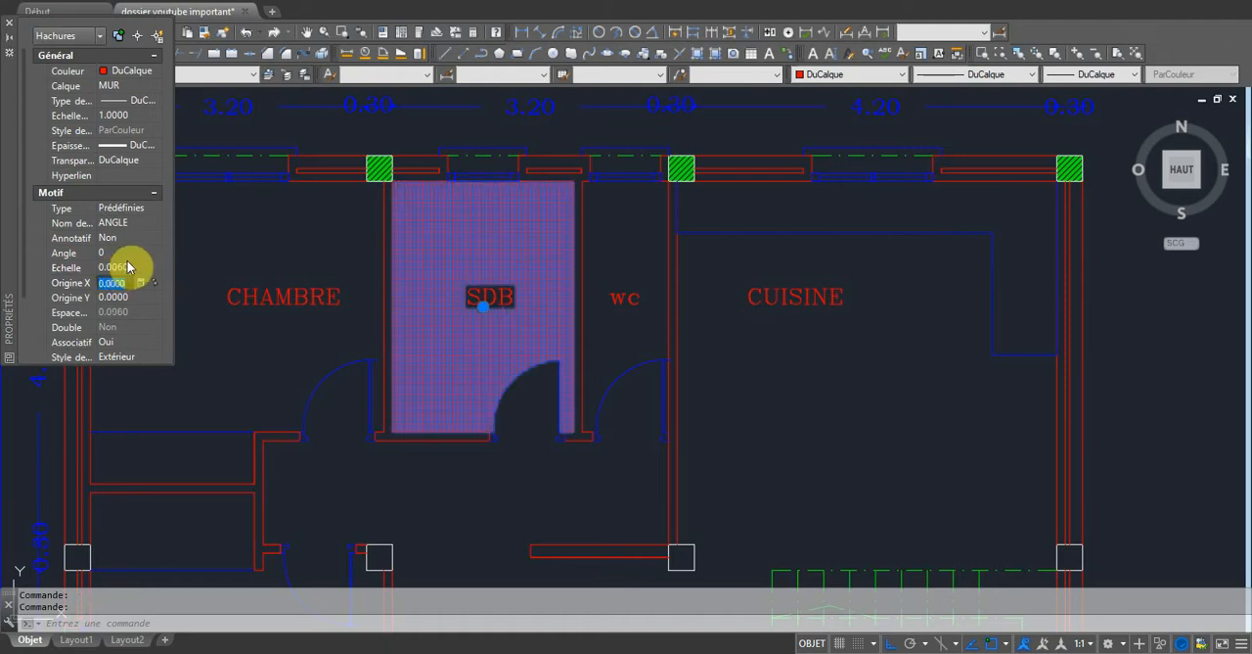
click(114, 269)
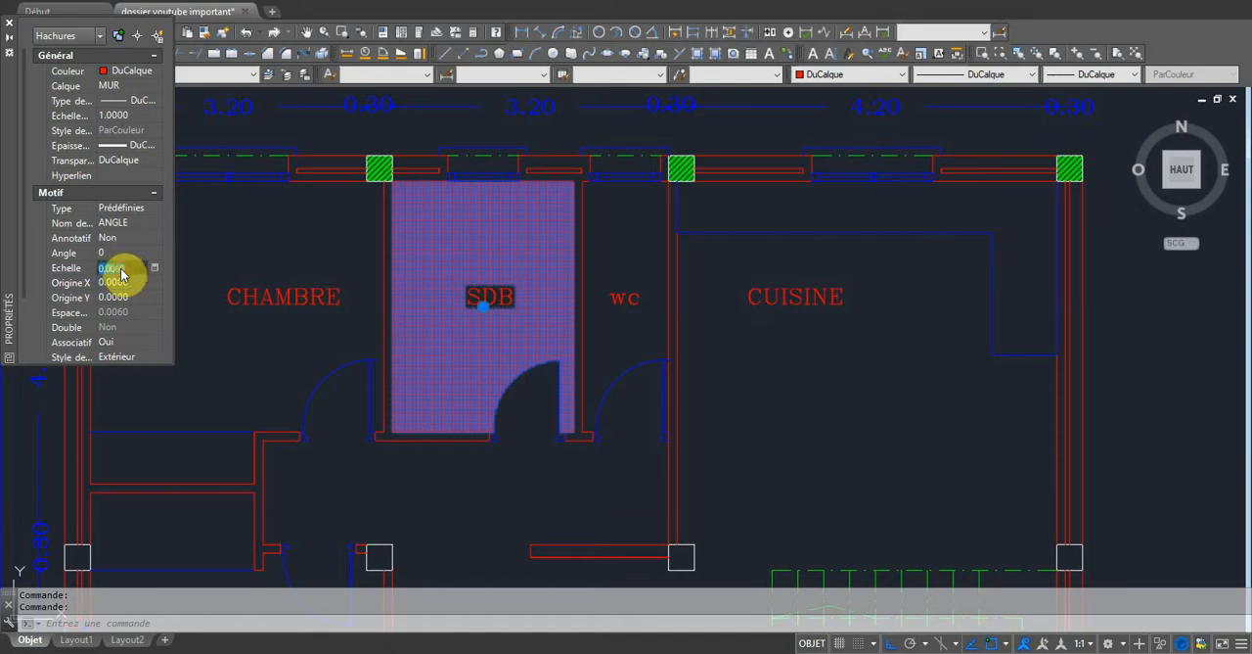
drag(120, 266, 127, 266)
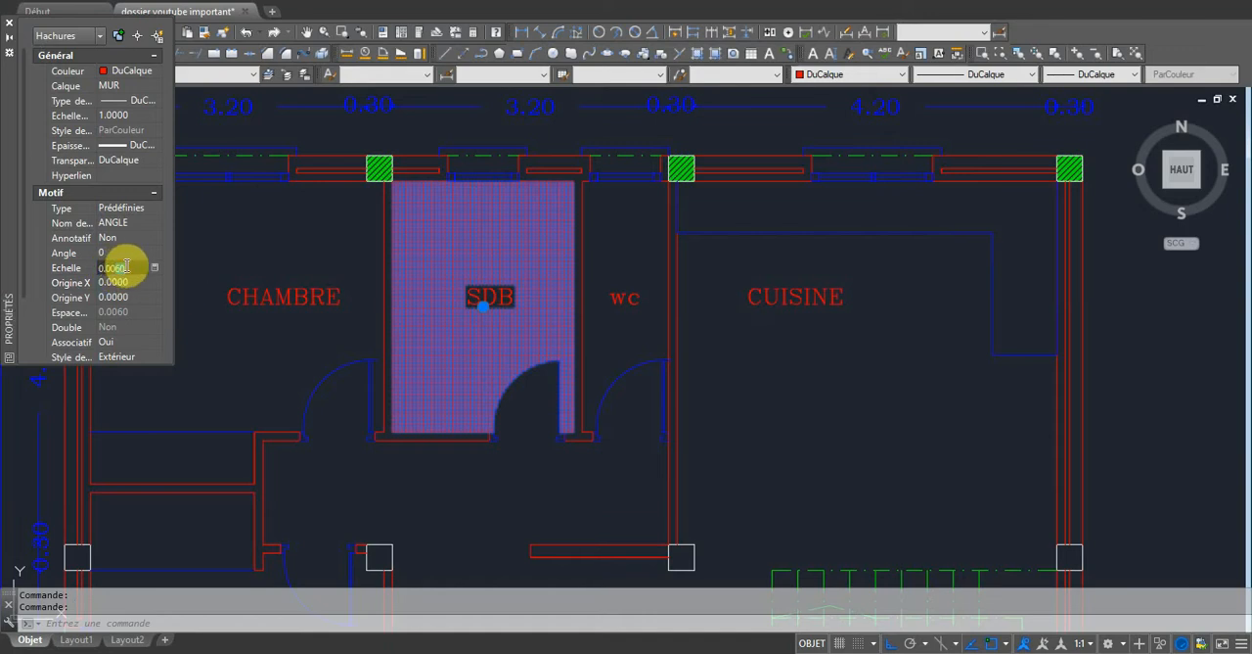
text(10)
key(Return)
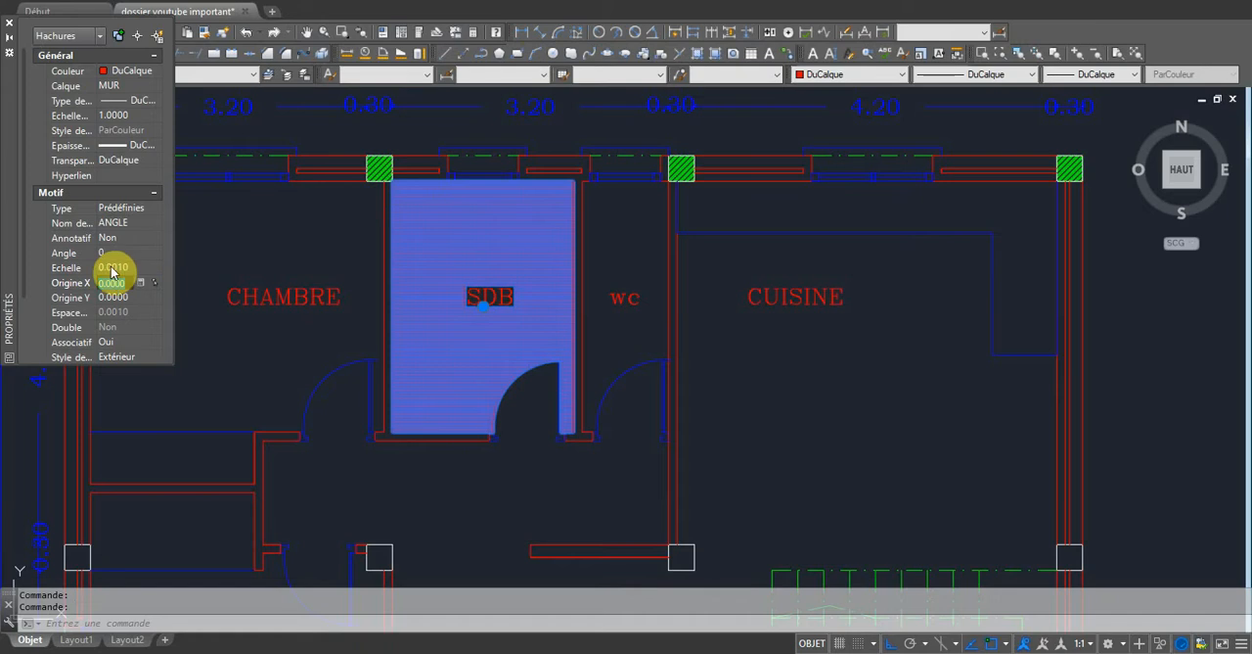
Set the SDB hatch's pattern scale back to 0.09.
click(110, 266)
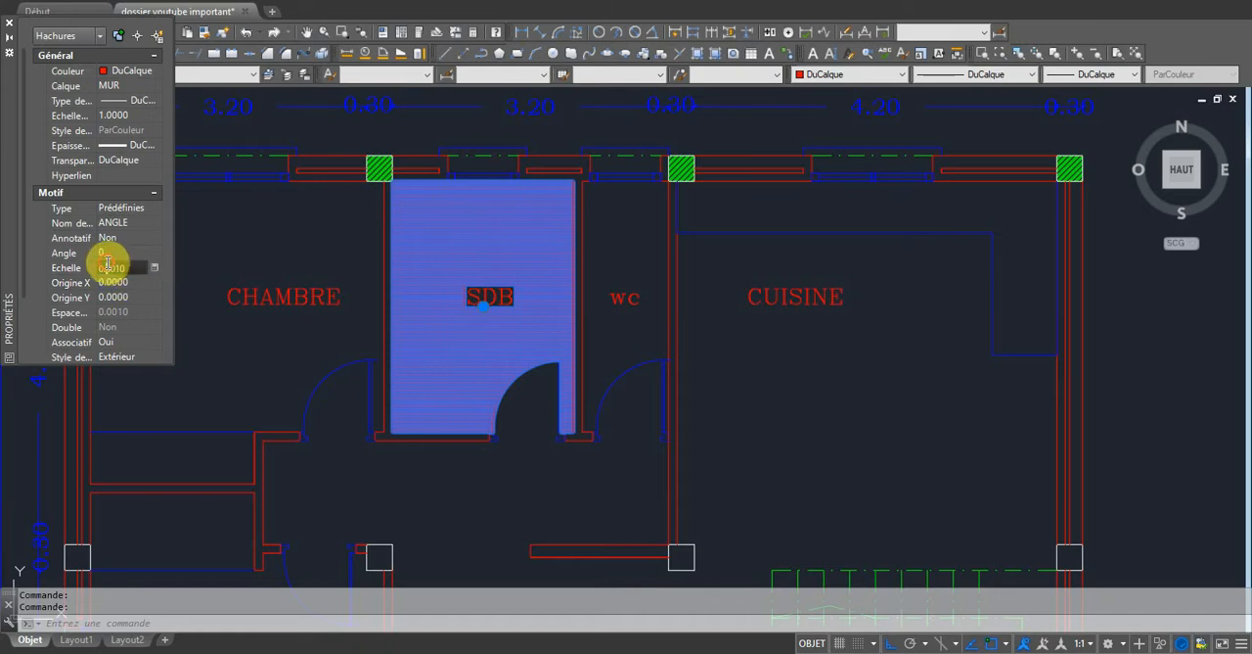
drag(114, 268, 125, 267)
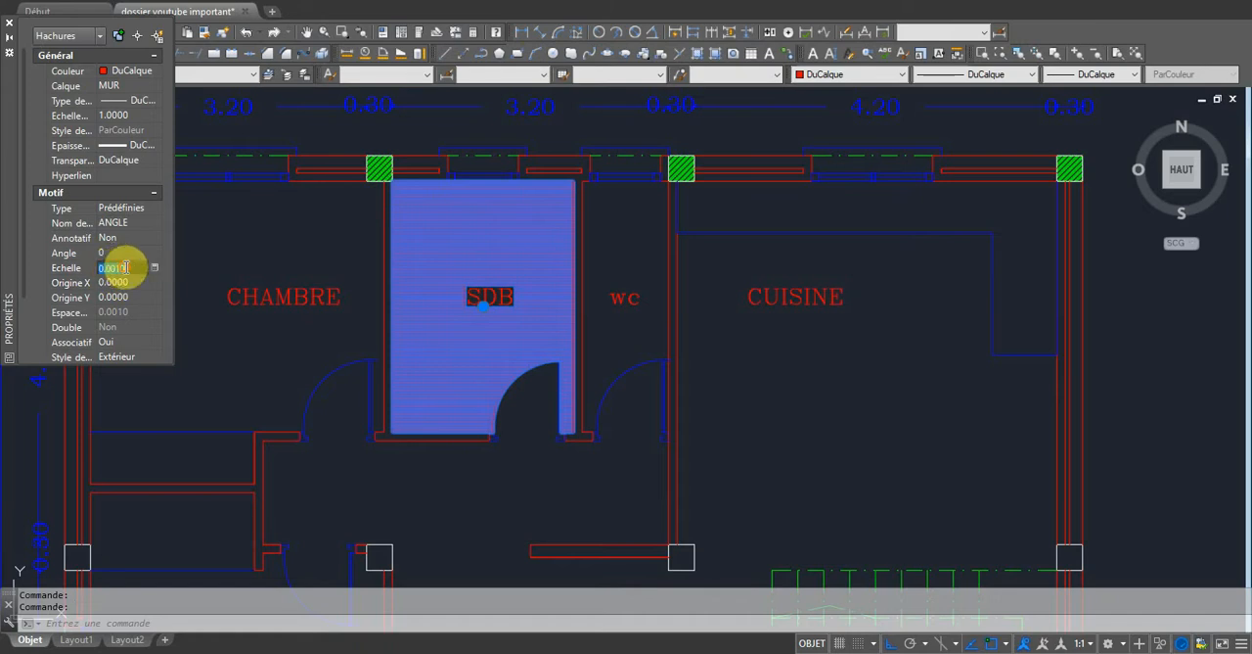
text(0.09)
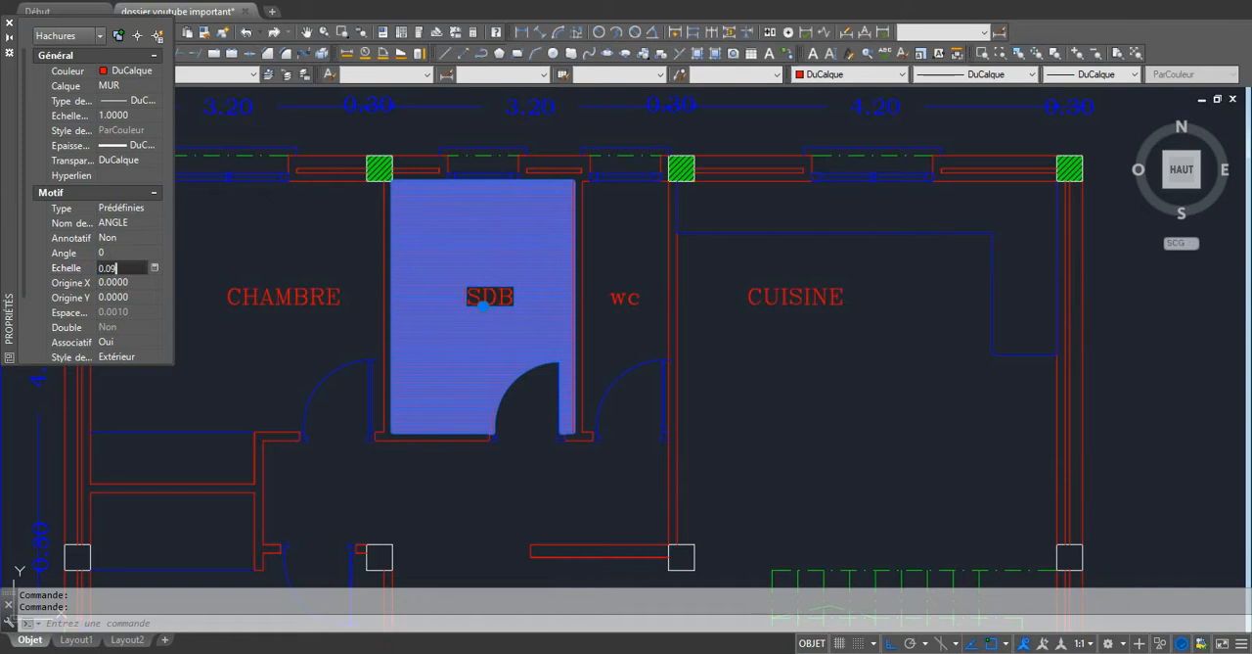
text(00)
key(Tab)
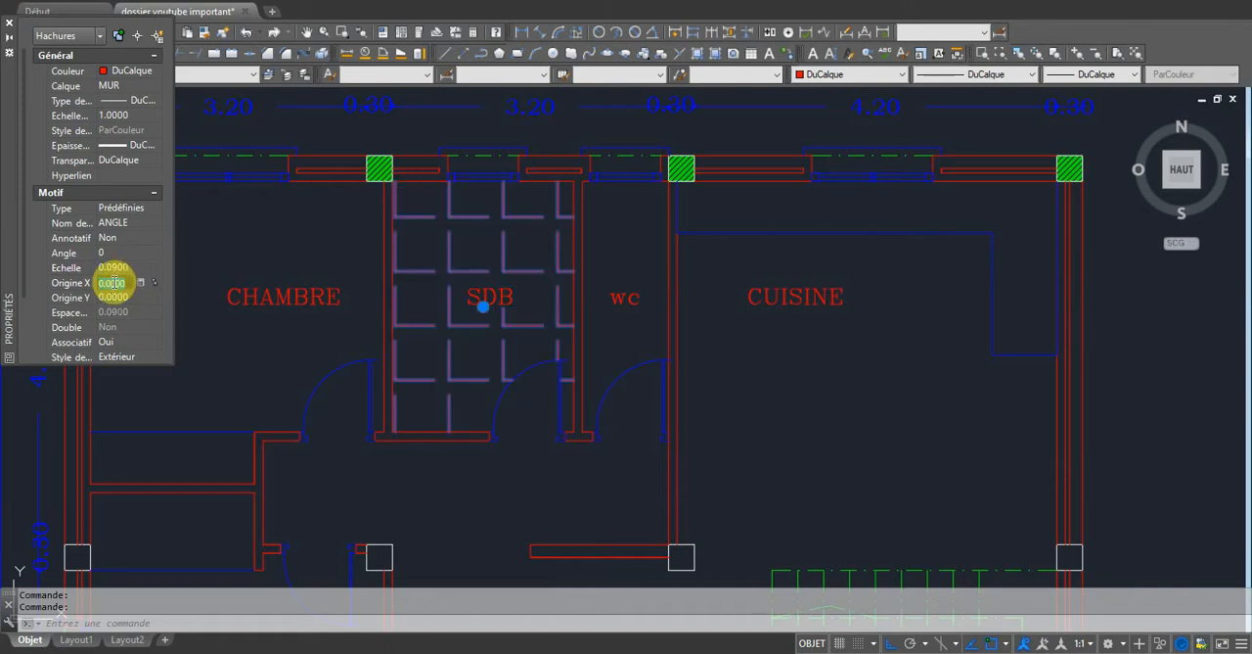
Reduce the pattern scale of the SDB floor hatch to 0.05.
click(114, 266)
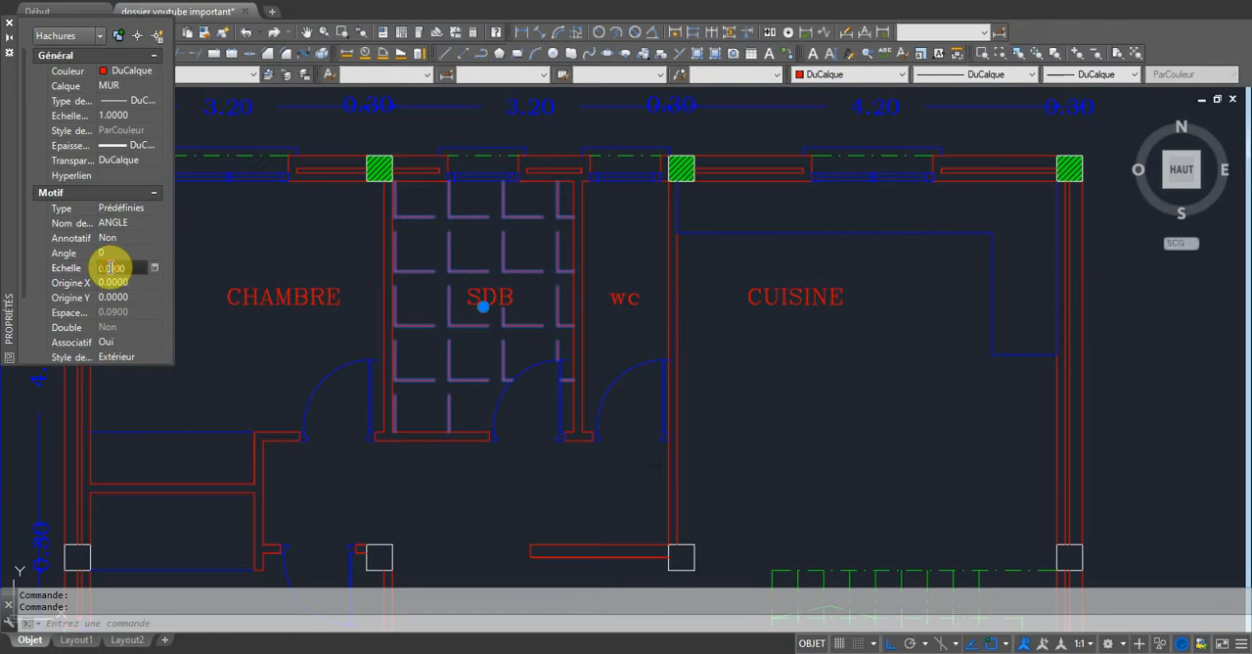
click(117, 266)
key(BackSpace)
text(5)
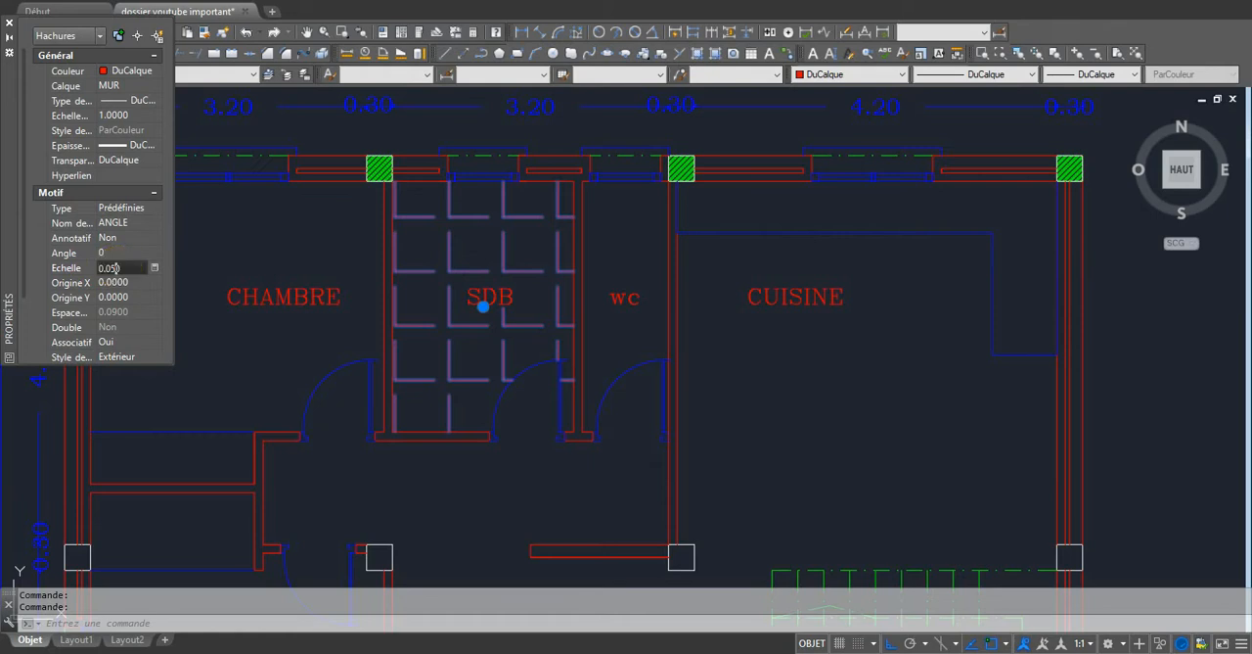
key(Tab)
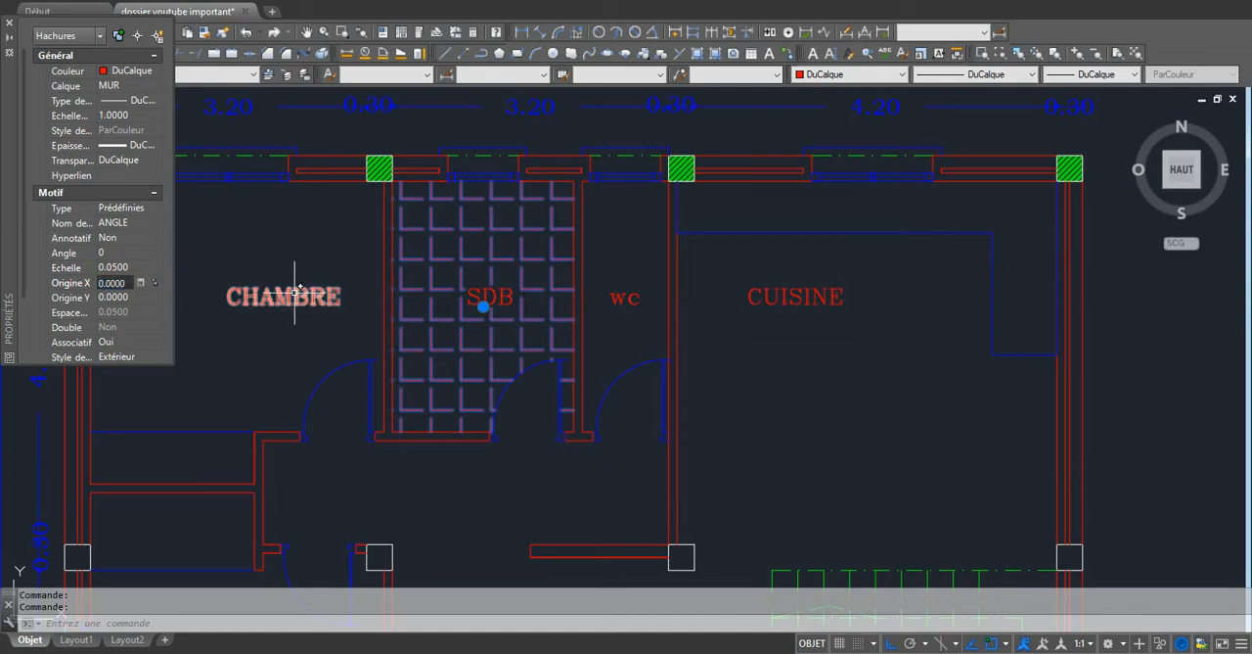
Set the SDB hatch's pattern scale to 0.025, then close its properties and deselect it.
click(115, 266)
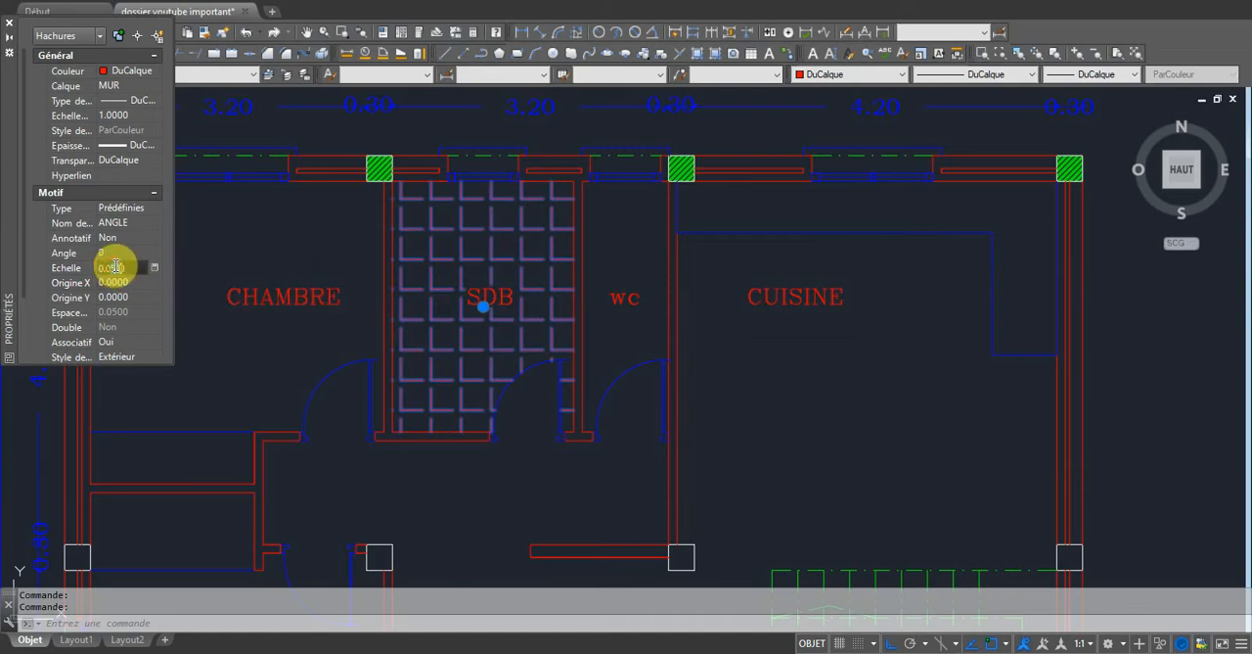
text(0.02)
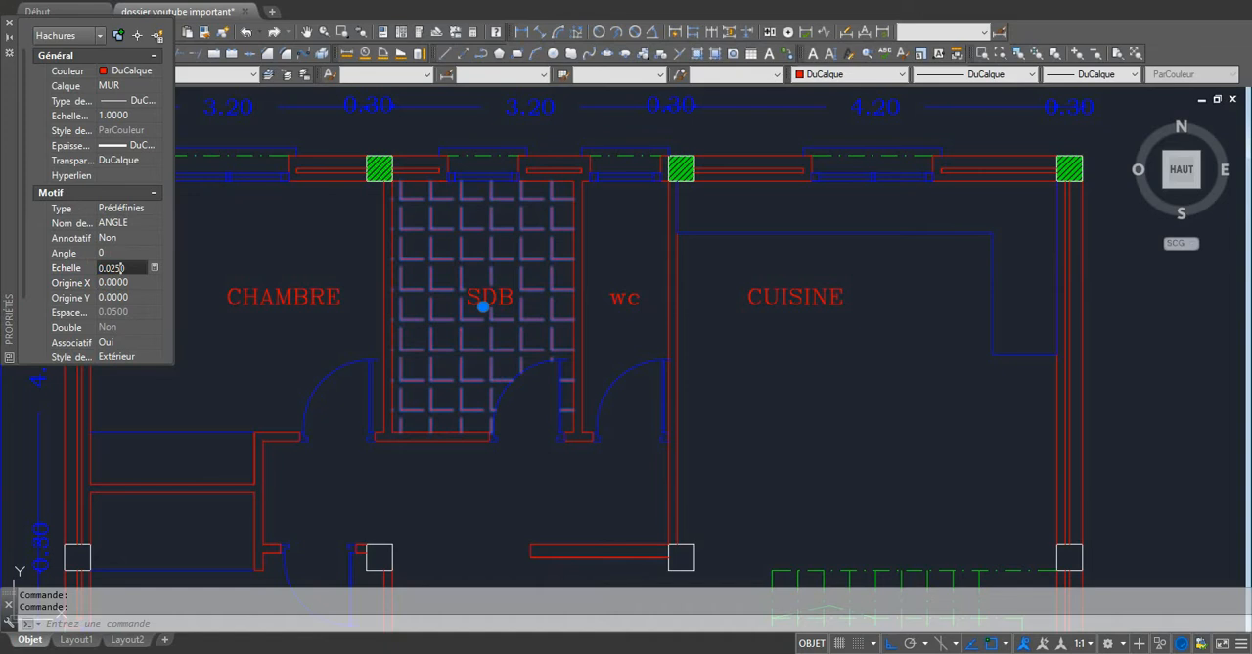
key(Tab)
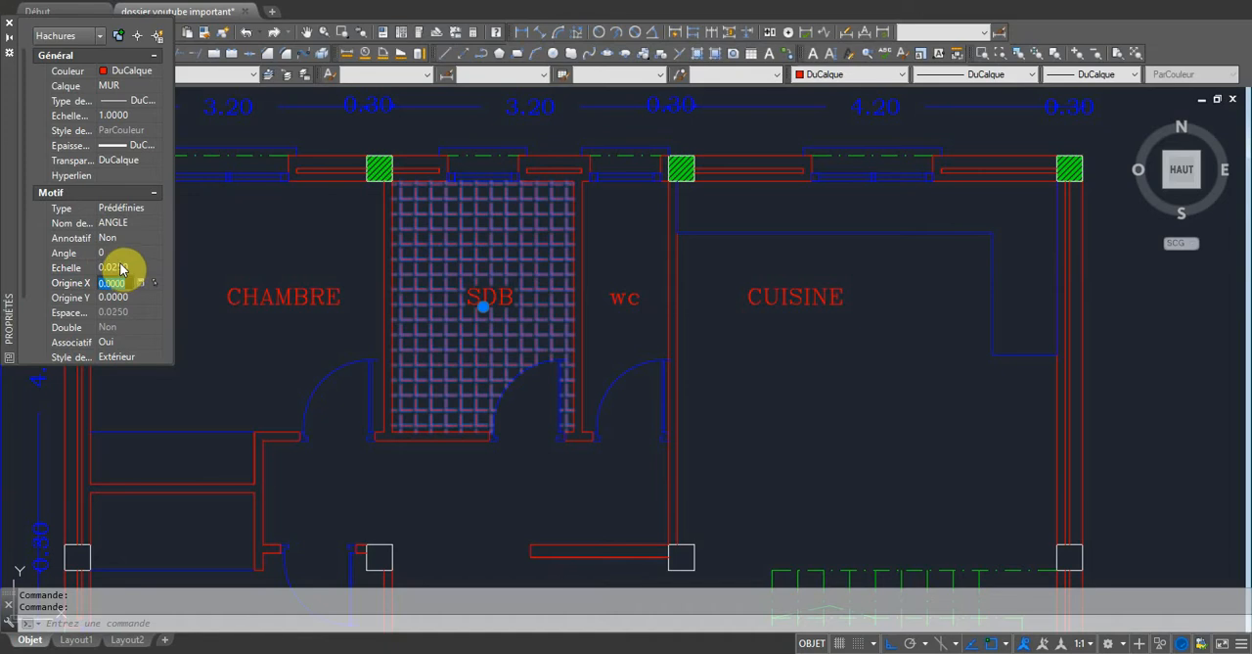
click(9, 22)
key(Escape)
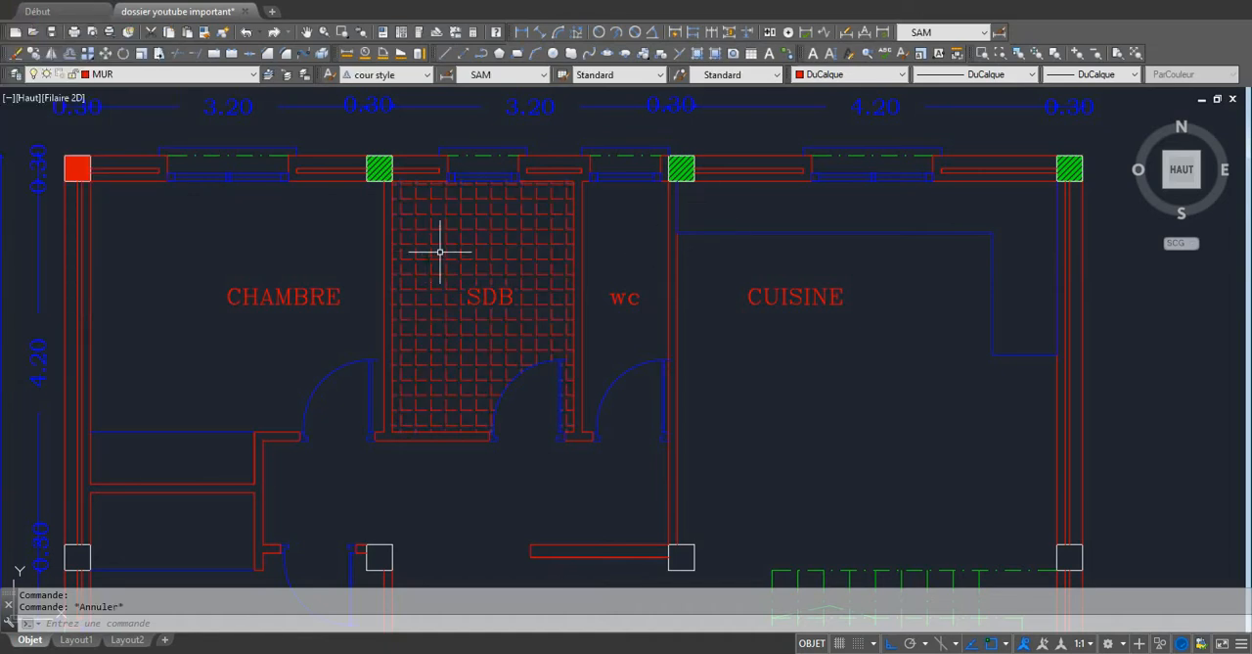
Move the SDB floor hatch to the HACHURES layer and clear the selection.
click(436, 256)
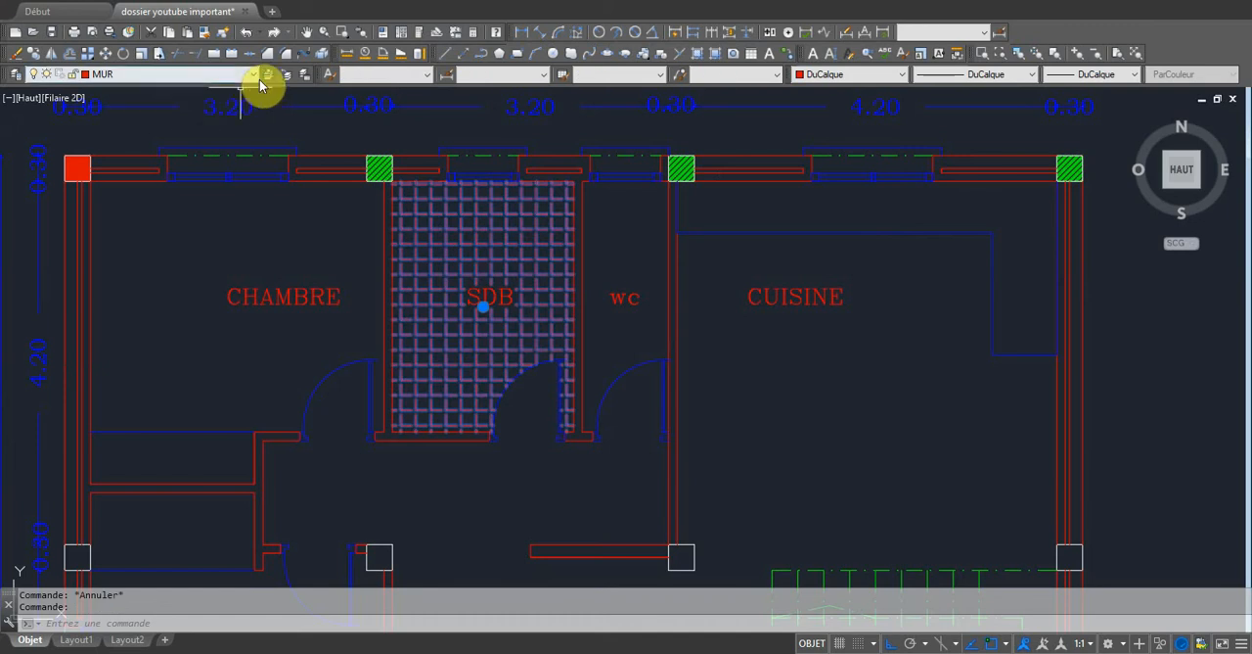
click(254, 75)
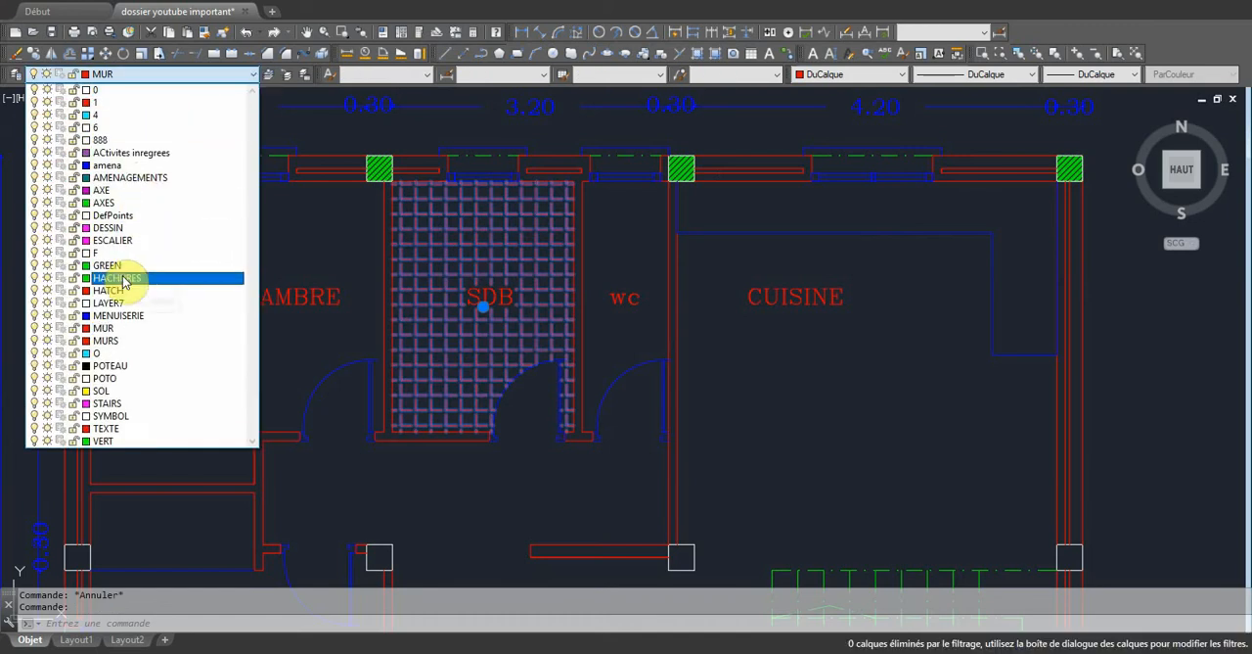
click(123, 278)
key(Escape)
Start a new hatch and choose the predefined AR-HBONE herringbone pattern.
scroll(503, 405, down, 4)
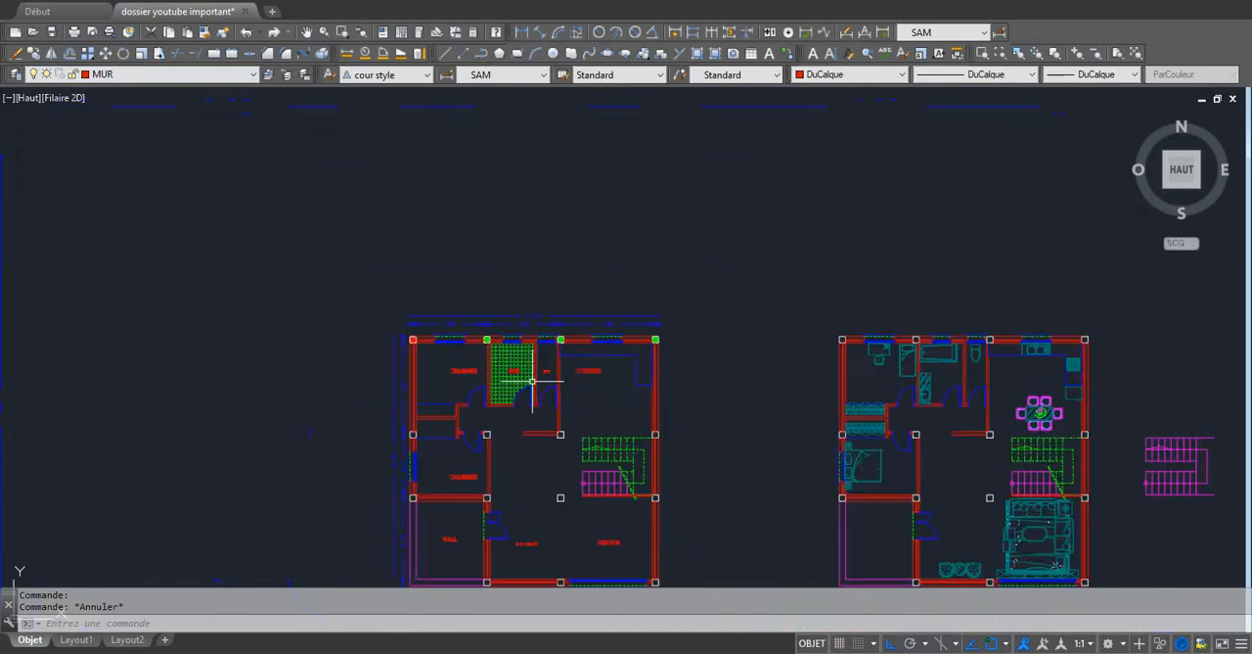
scroll(563, 482, up, 2)
scroll(326, 482, up, 3)
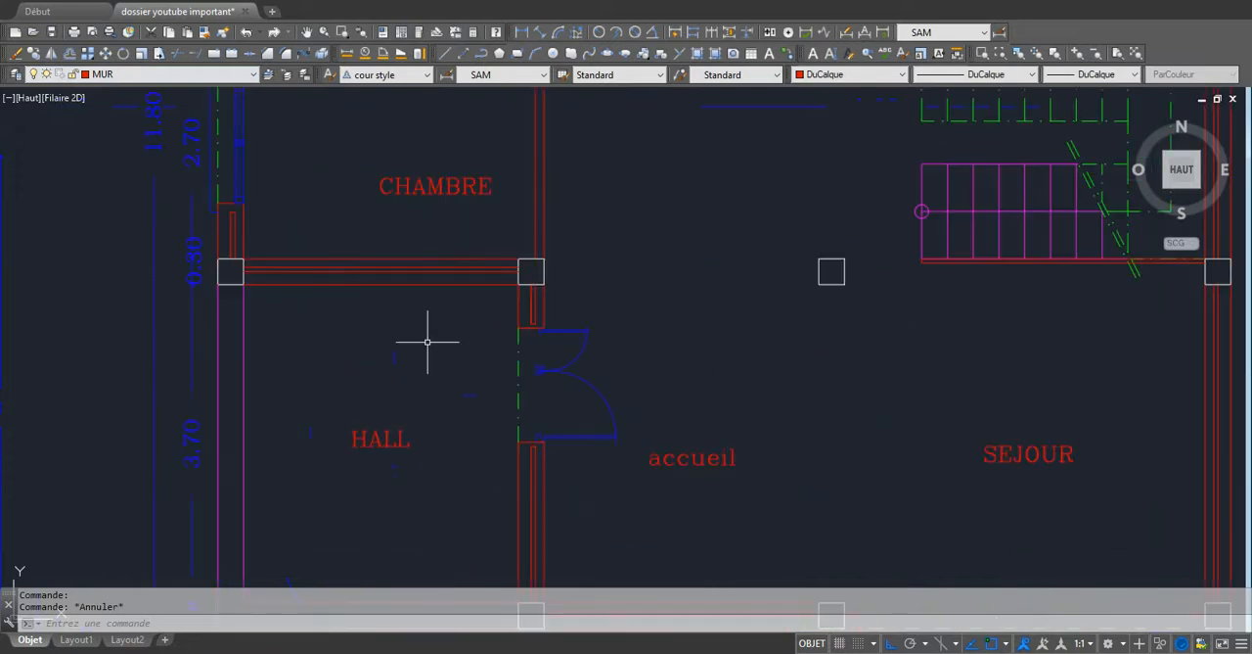
scroll(403, 426, down, 3)
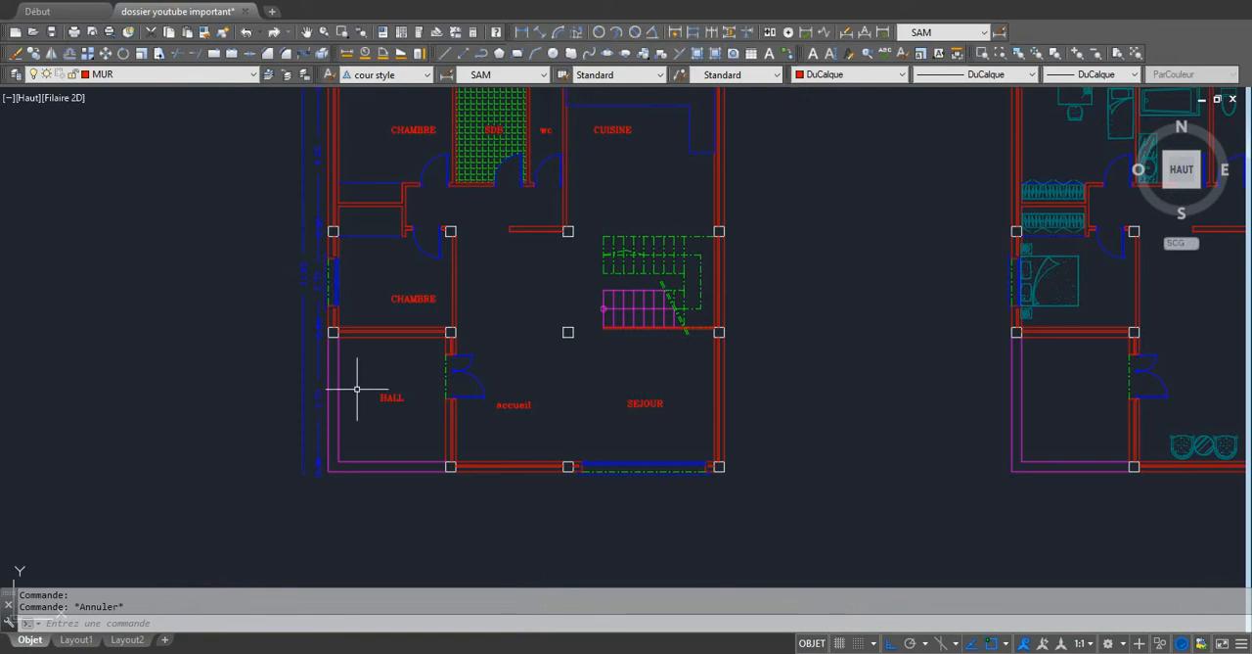
click(697, 52)
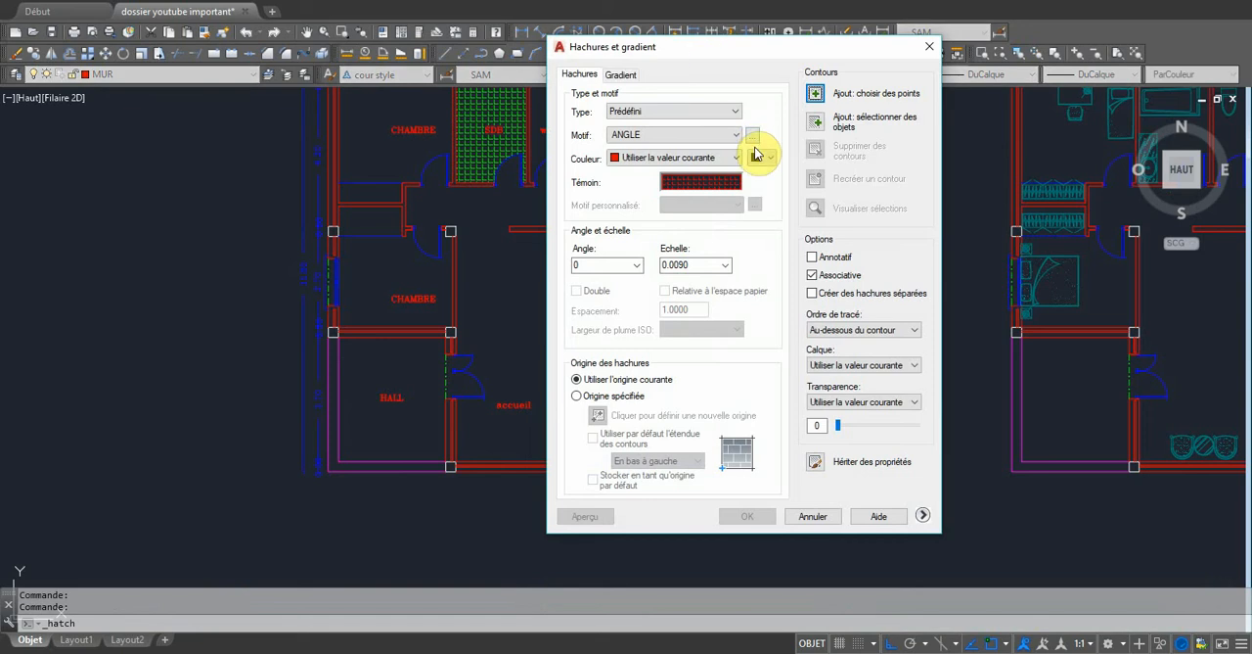
click(753, 134)
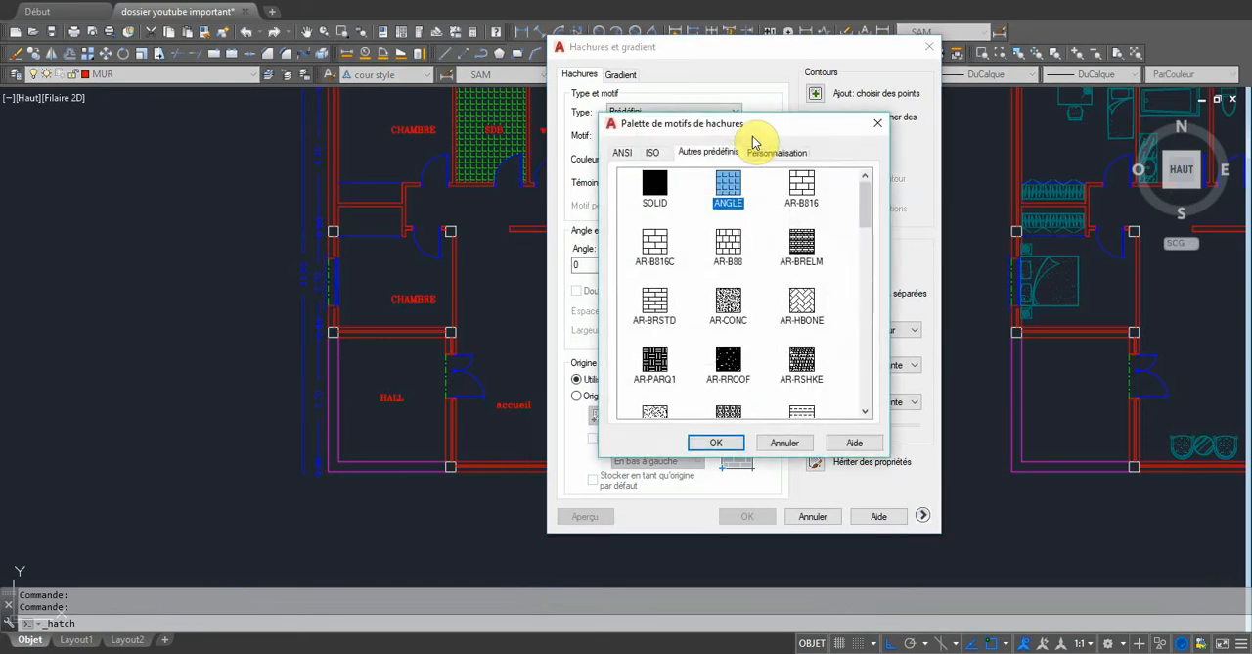
scroll(797, 293, down, 2)
scroll(802, 322, up, 2)
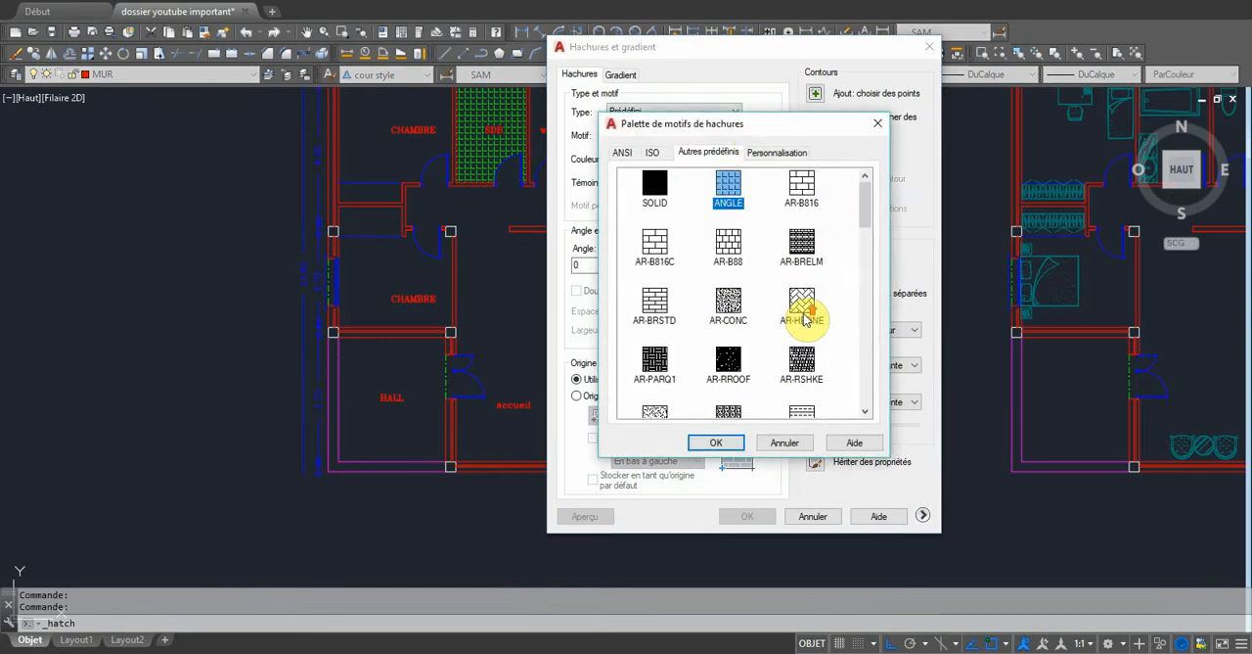
click(802, 298)
click(715, 442)
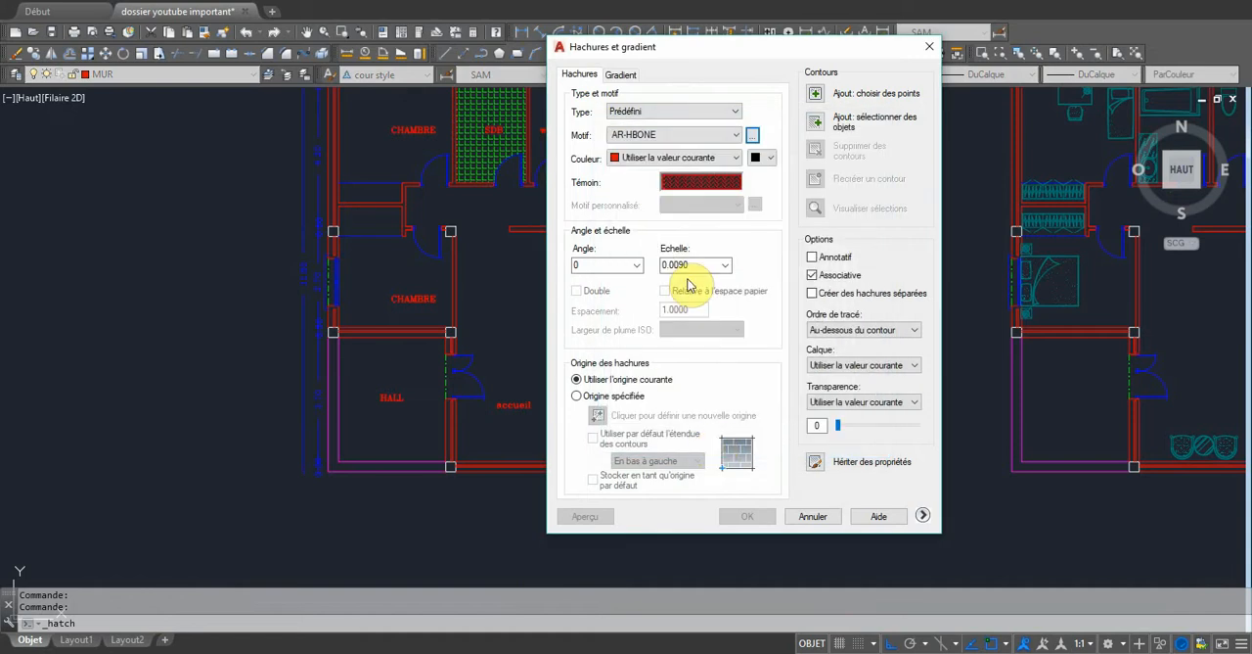
Fill the interior of the HALL room with the hatch by picking a point inside it.
click(814, 93)
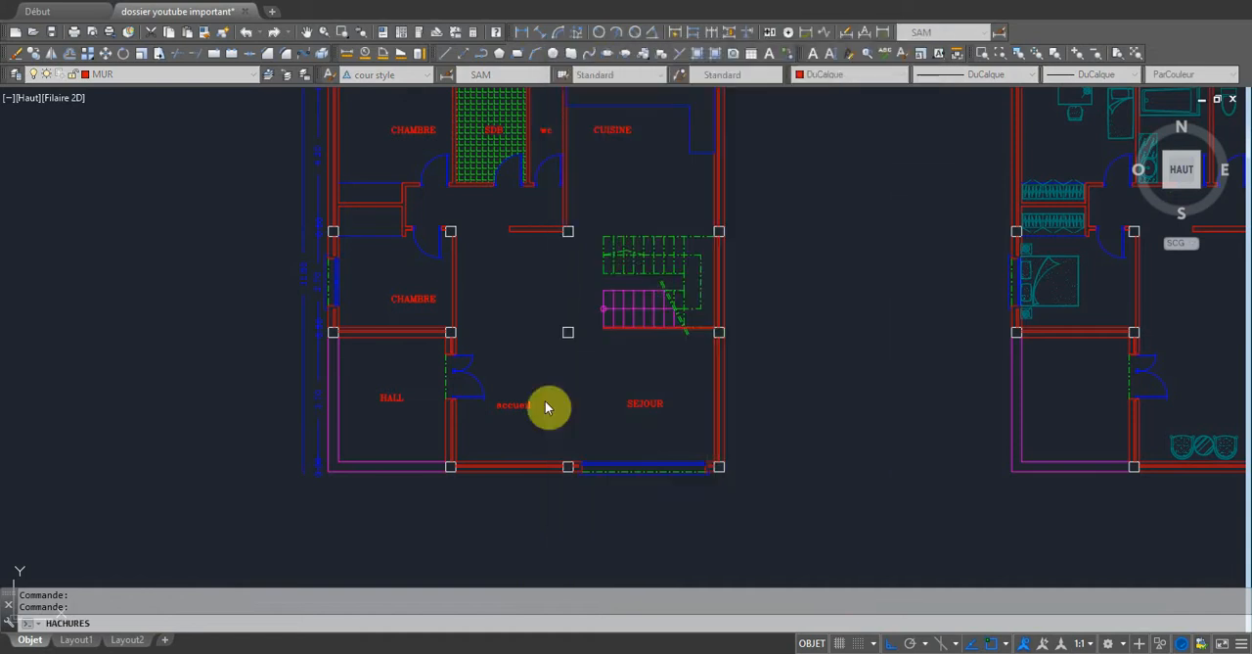
click(396, 404)
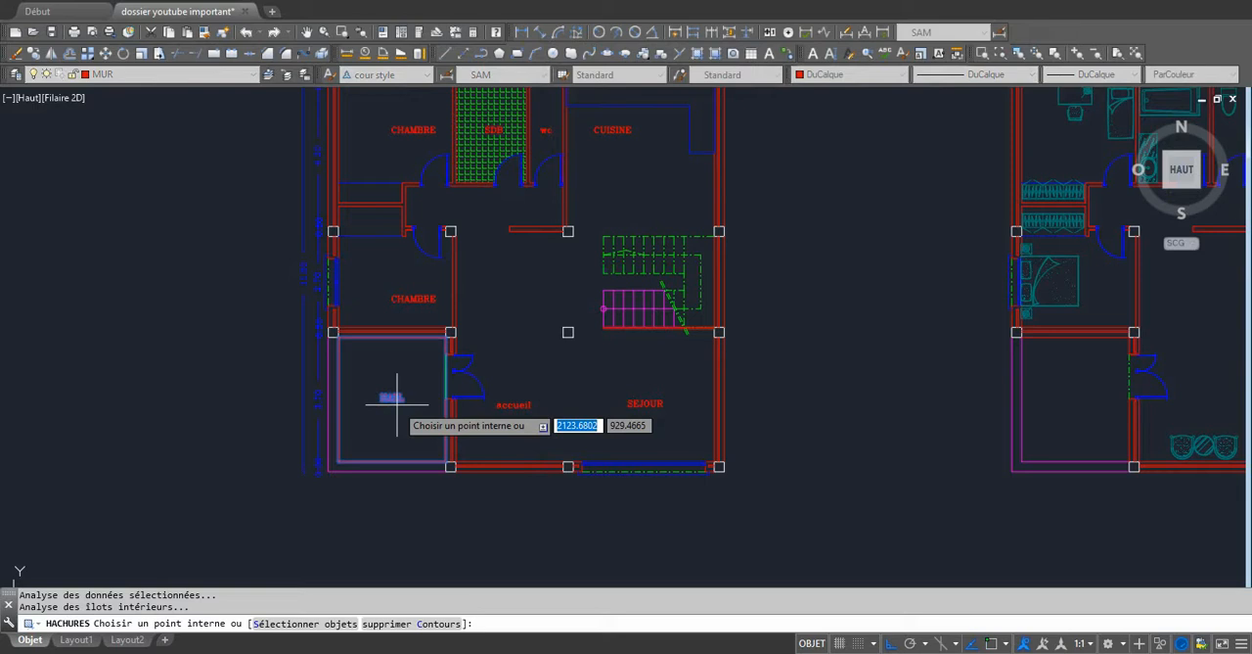
key(Return)
key(Return)
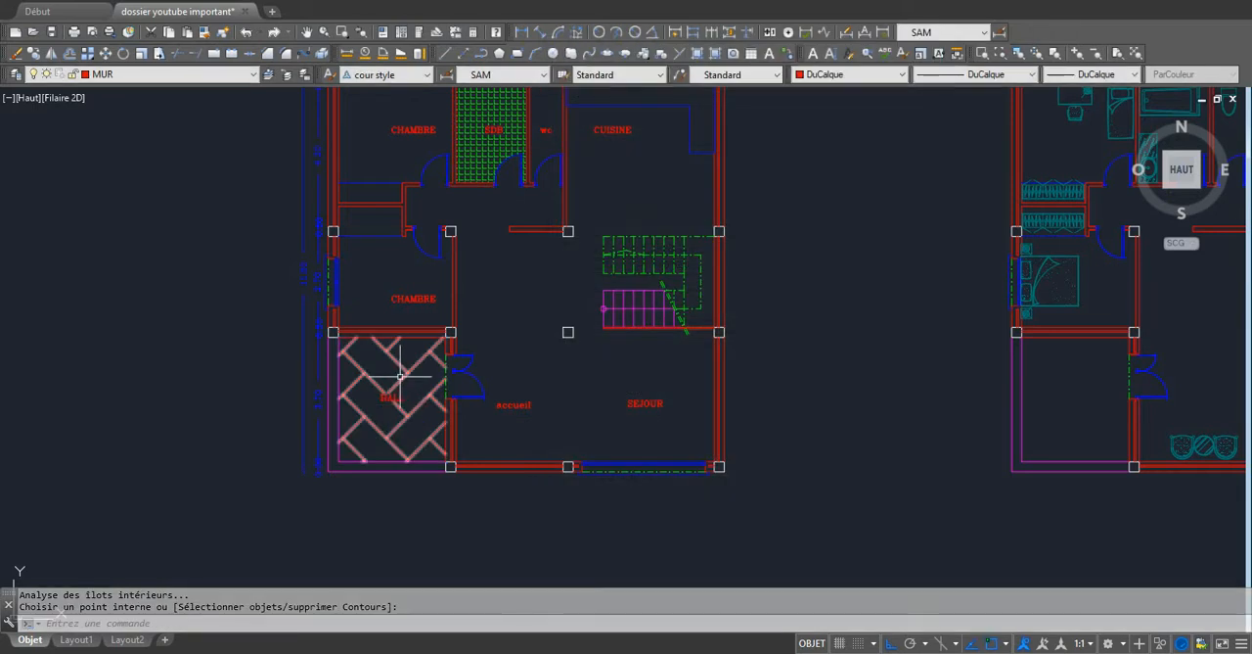
Open the properties of the HALL floor hatch and set its pattern scale to 0.09.
click(400, 366)
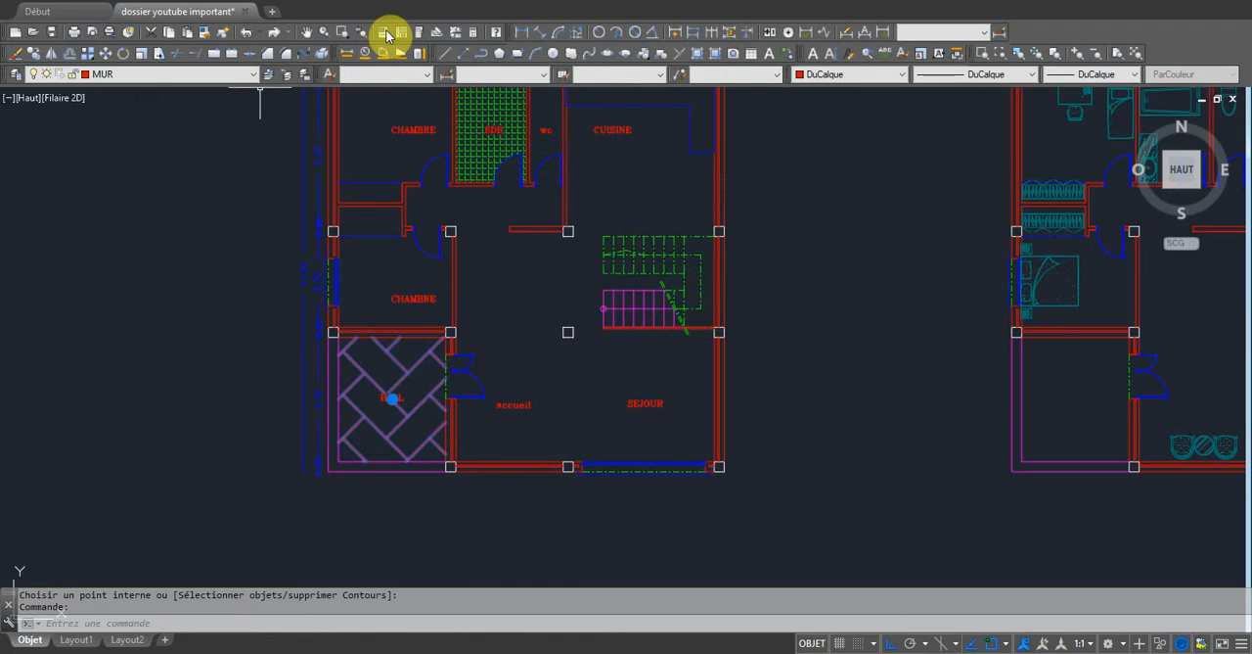
click(387, 35)
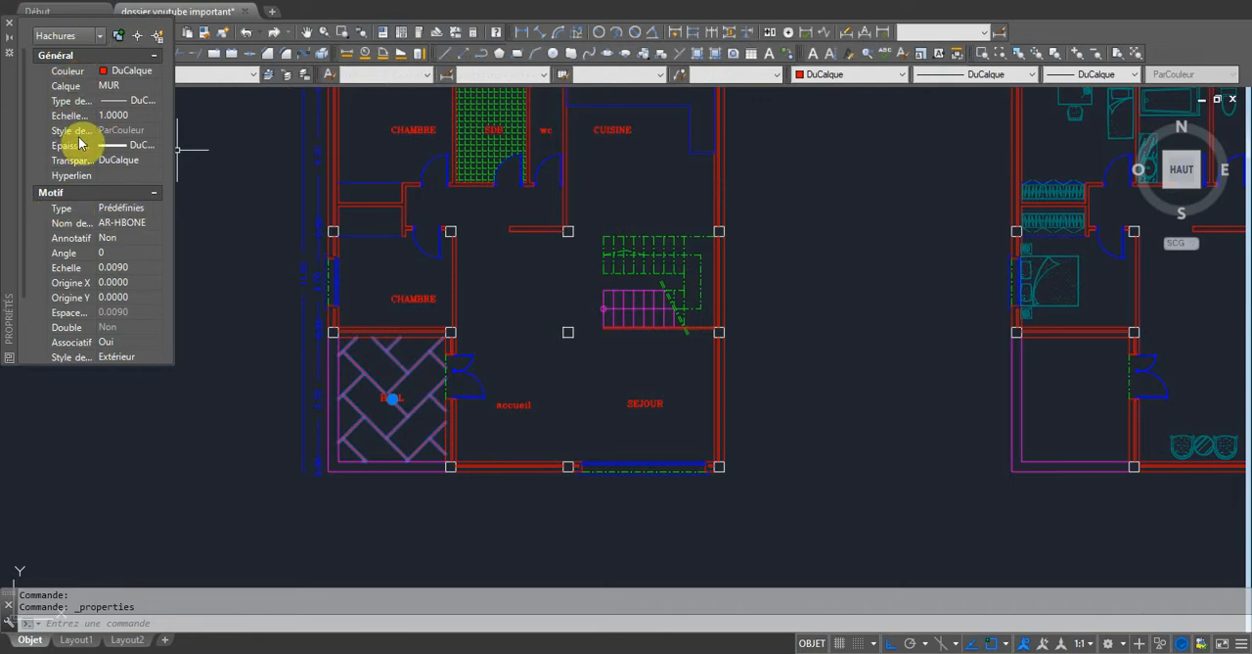
click(114, 265)
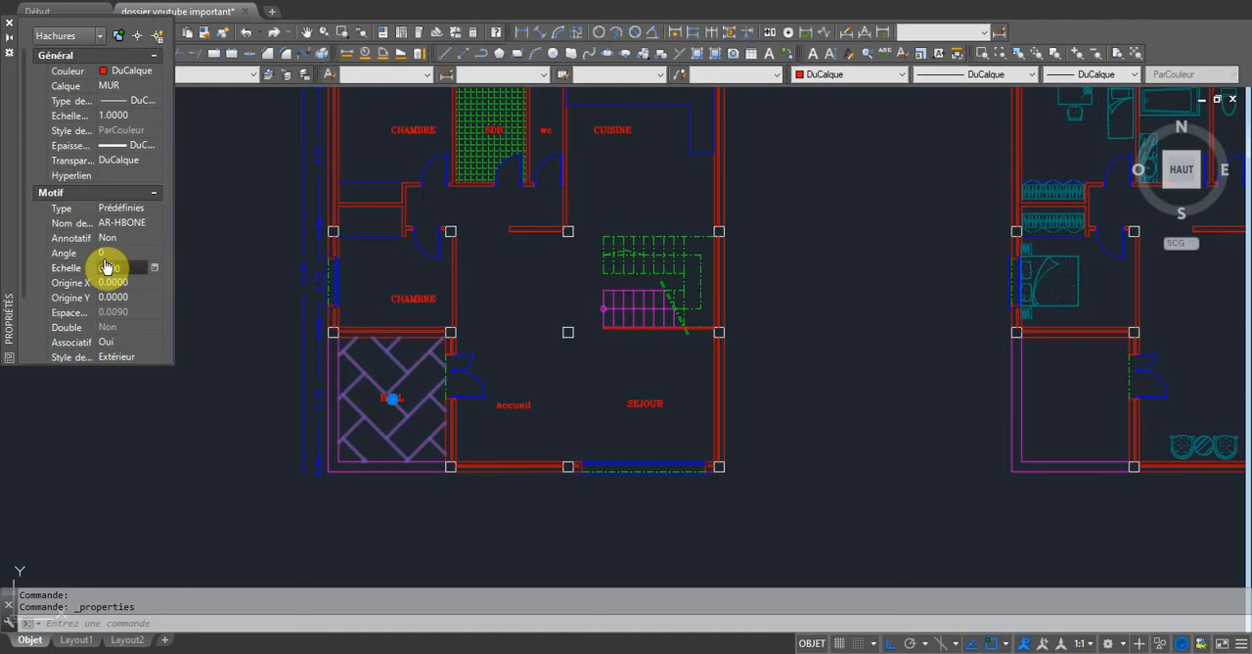
key(Return)
click(112, 283)
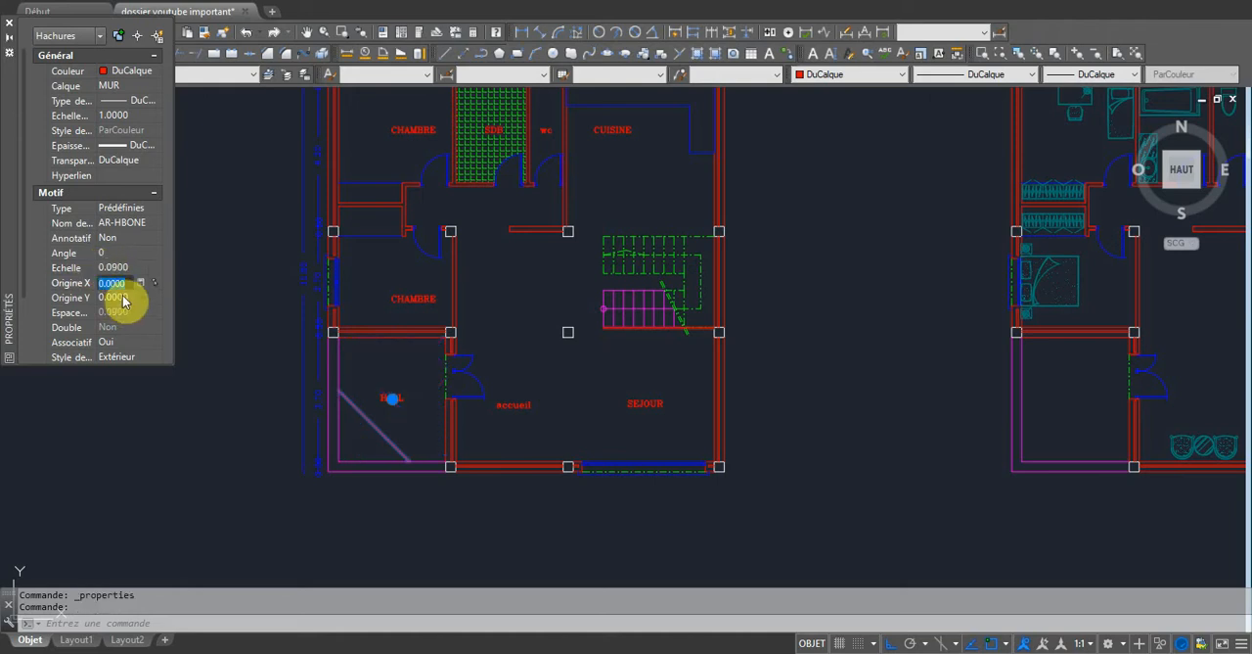
Set the HALL hatch's pattern scale back to 0.009.
click(110, 267)
drag(112, 267, 134, 266)
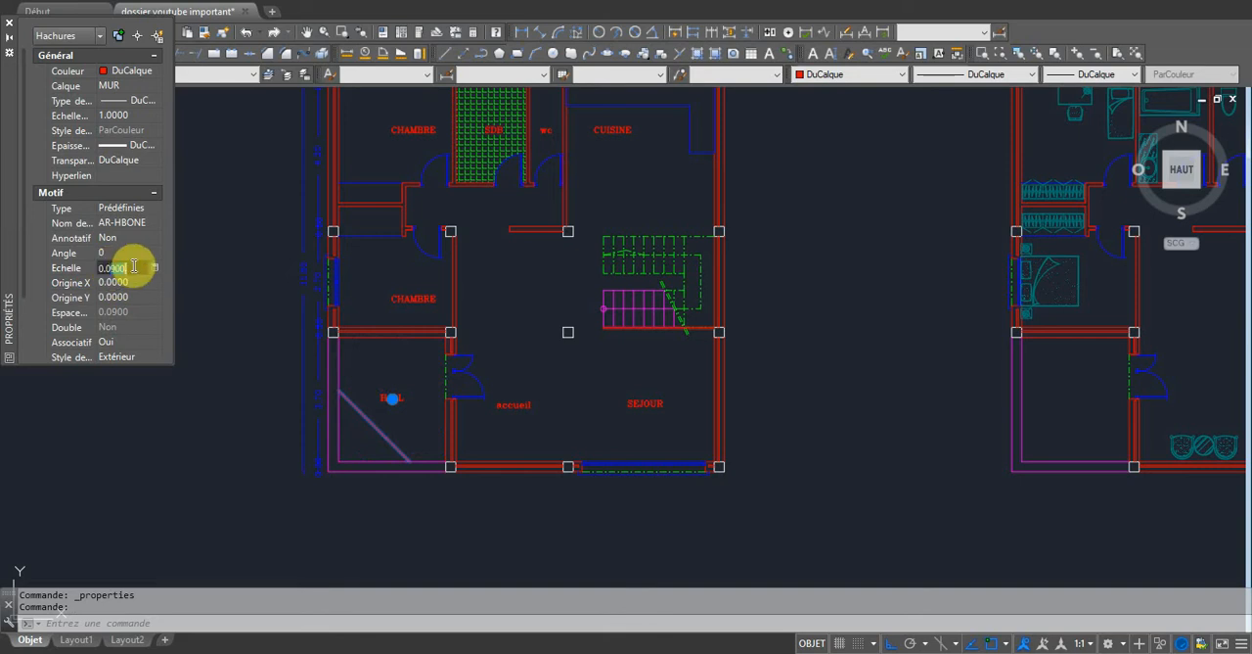
text(09)
key(Tab)
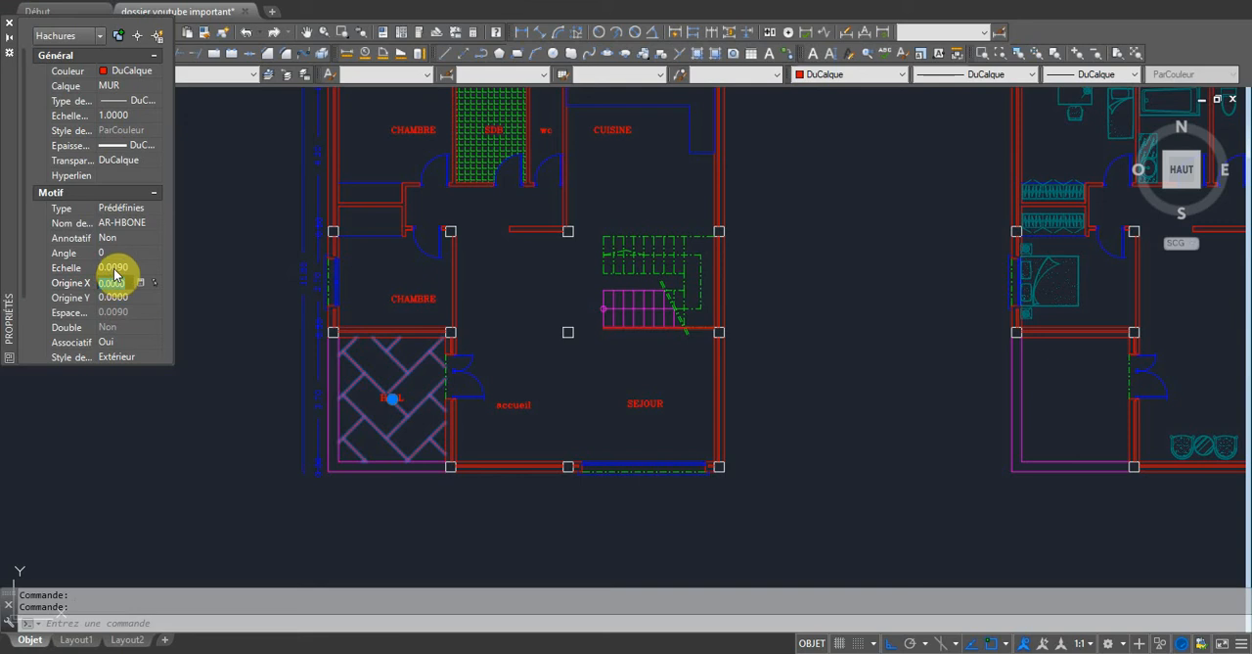
Reduce the pattern scale of the HALL floor hatch to 0.002 and deselect it.
click(117, 267)
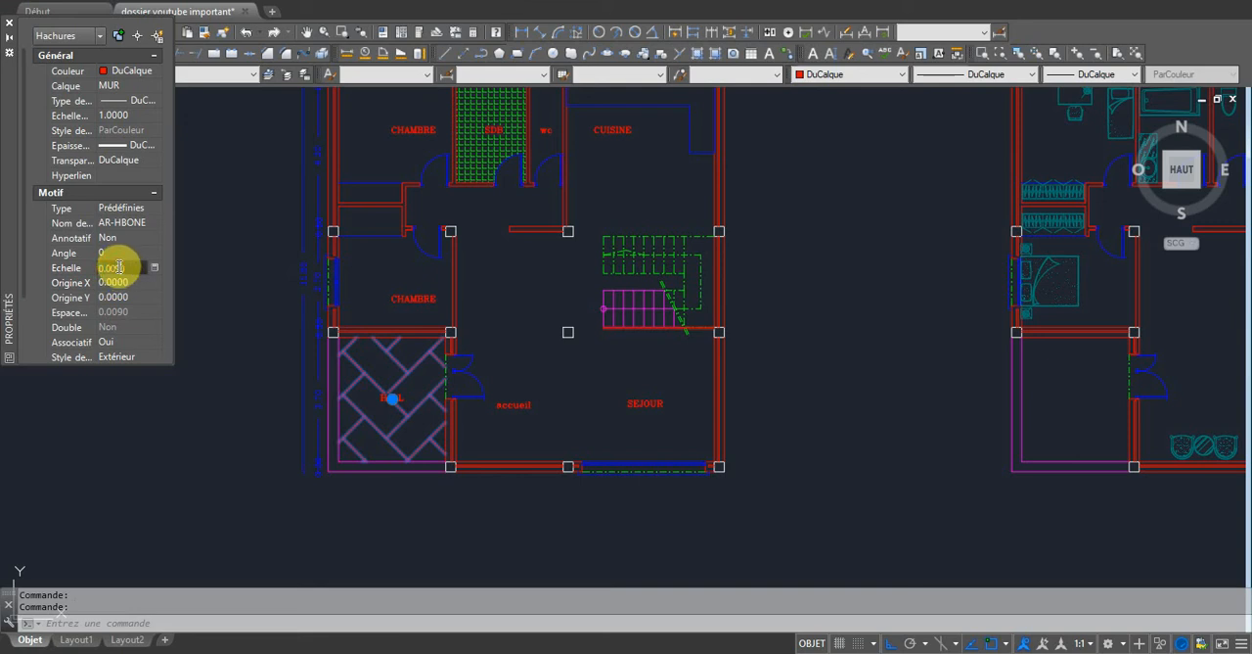
text(0.002)
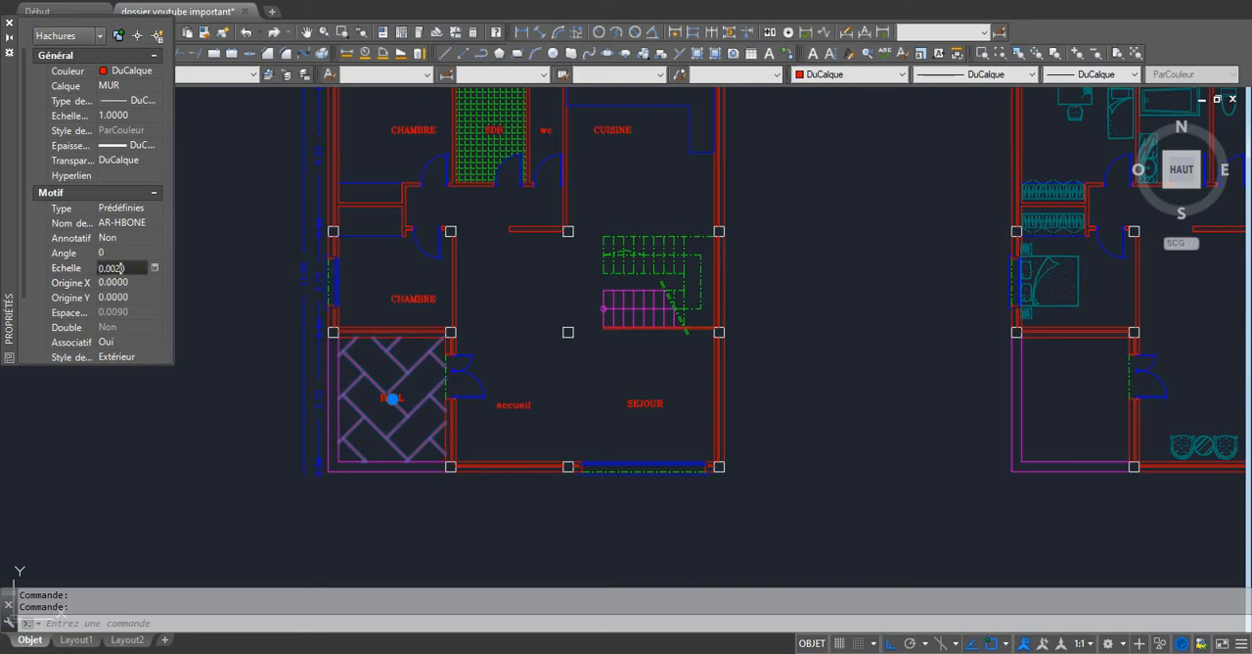
key(Return)
key(Escape)
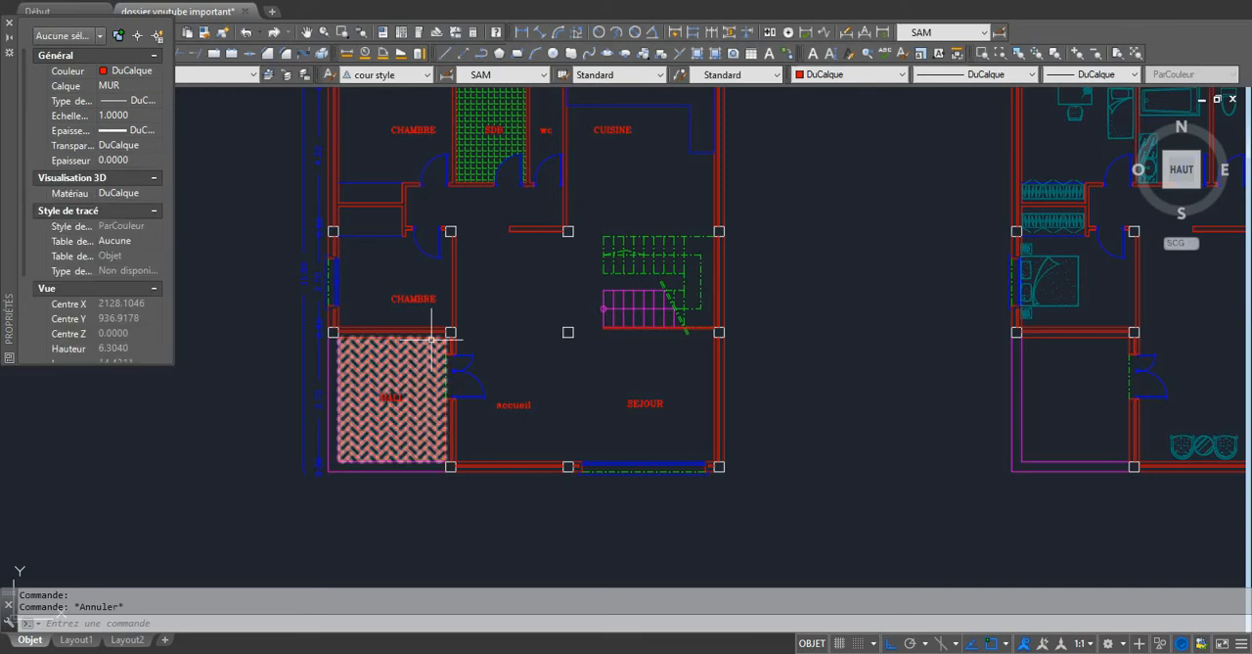
Move the HALL floor hatch to the HACHURES layer and close its properties.
click(432, 338)
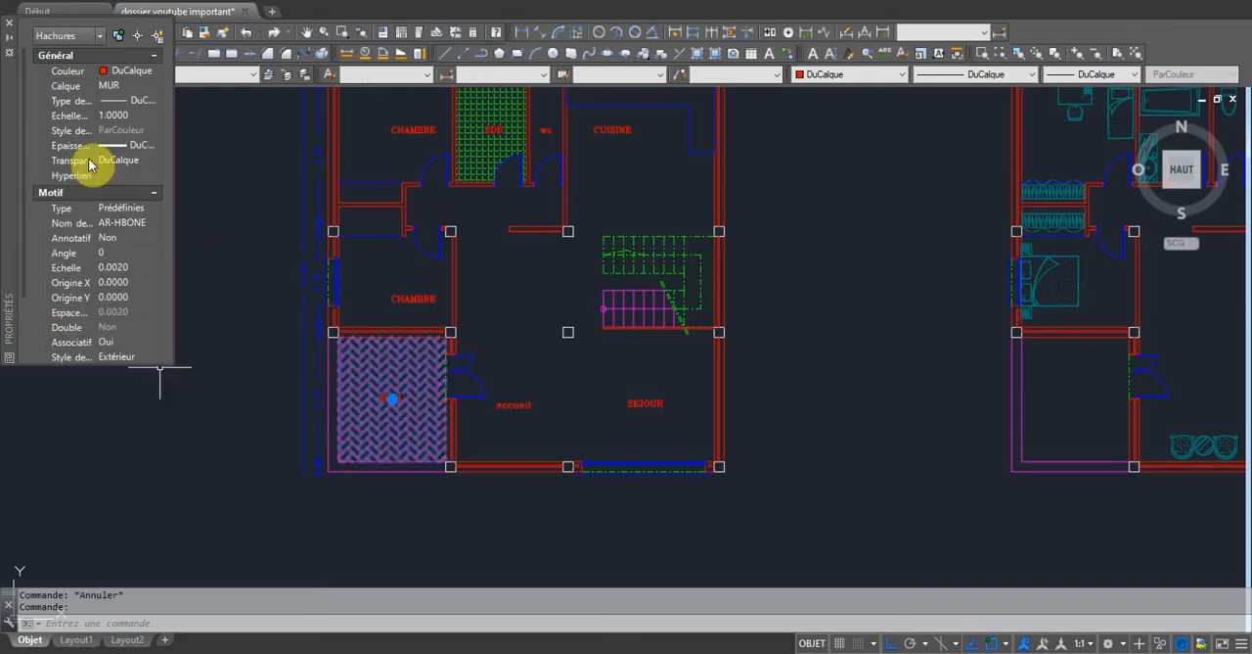
click(144, 87)
click(156, 85)
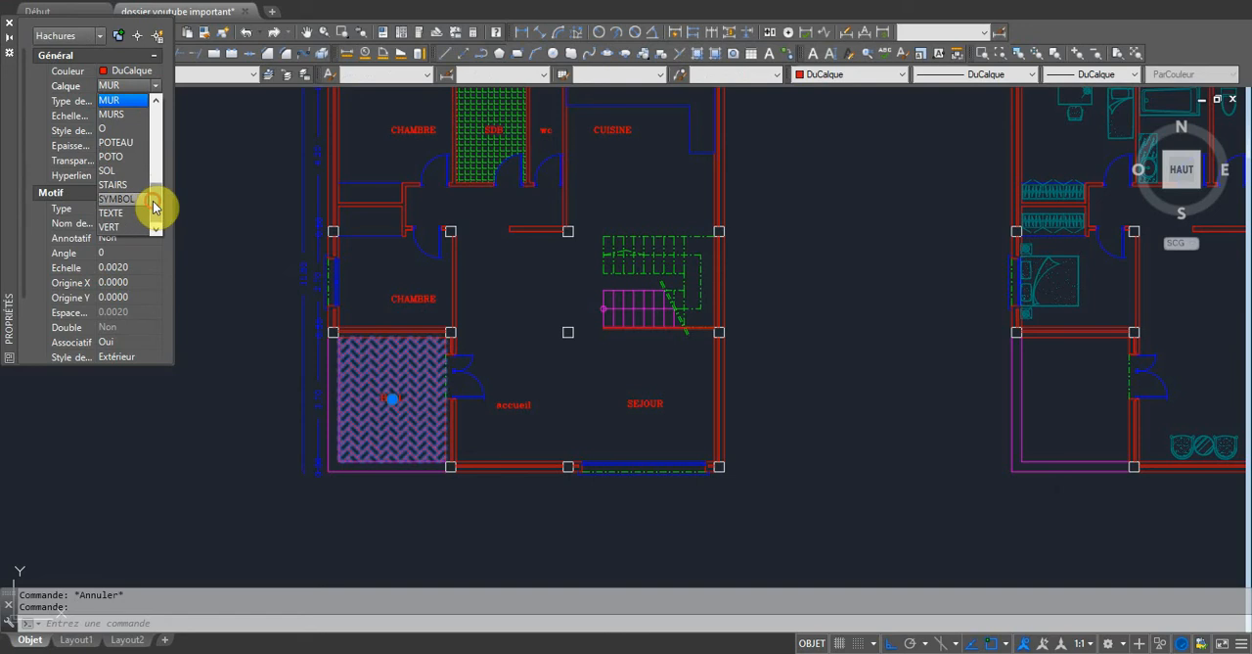
scroll(153, 200, up, 3)
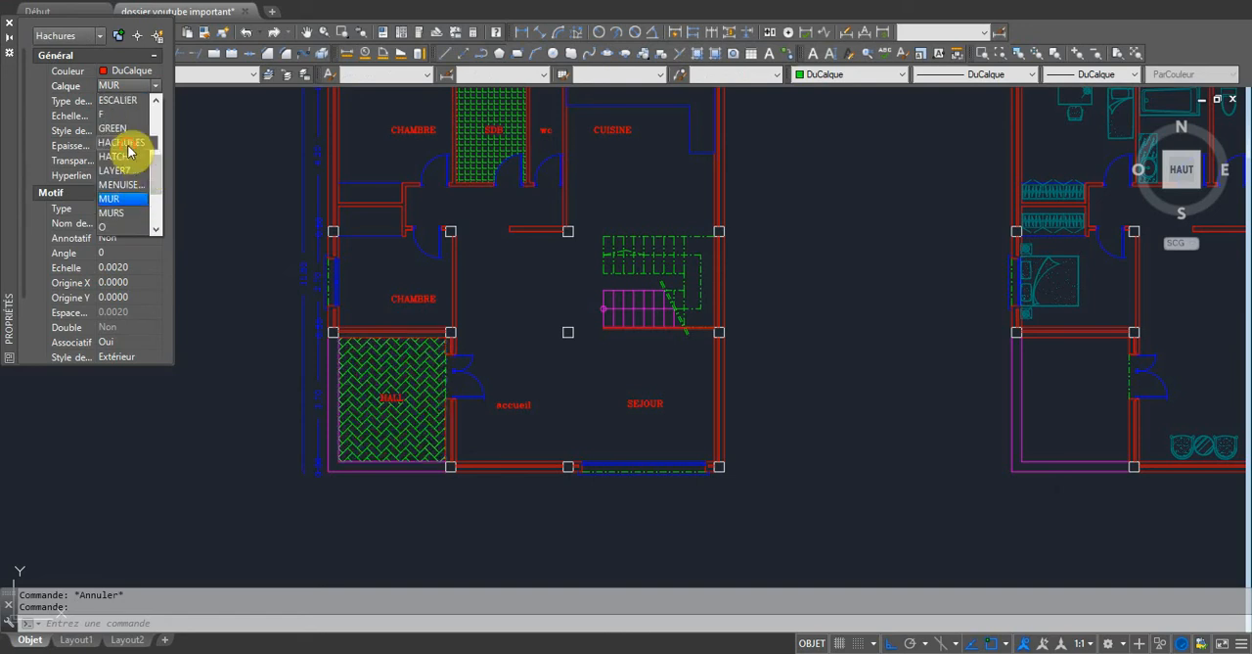
click(125, 144)
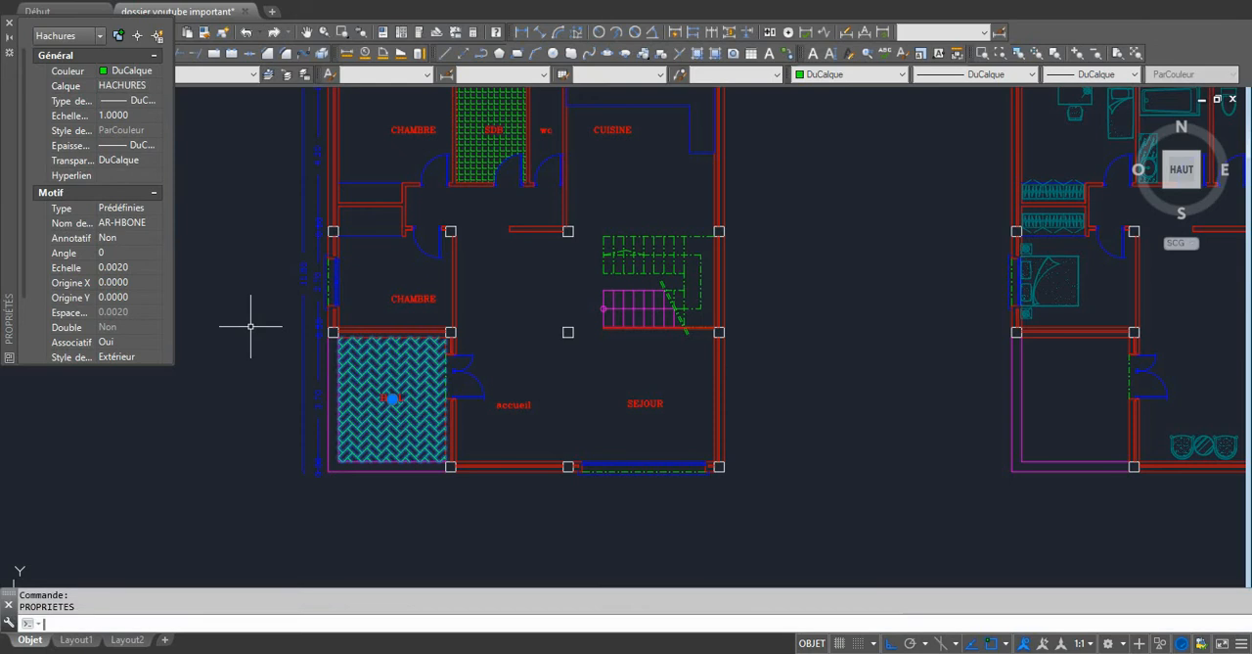
click(11, 25)
scroll(534, 304, down, 4)
scroll(540, 248, up, 4)
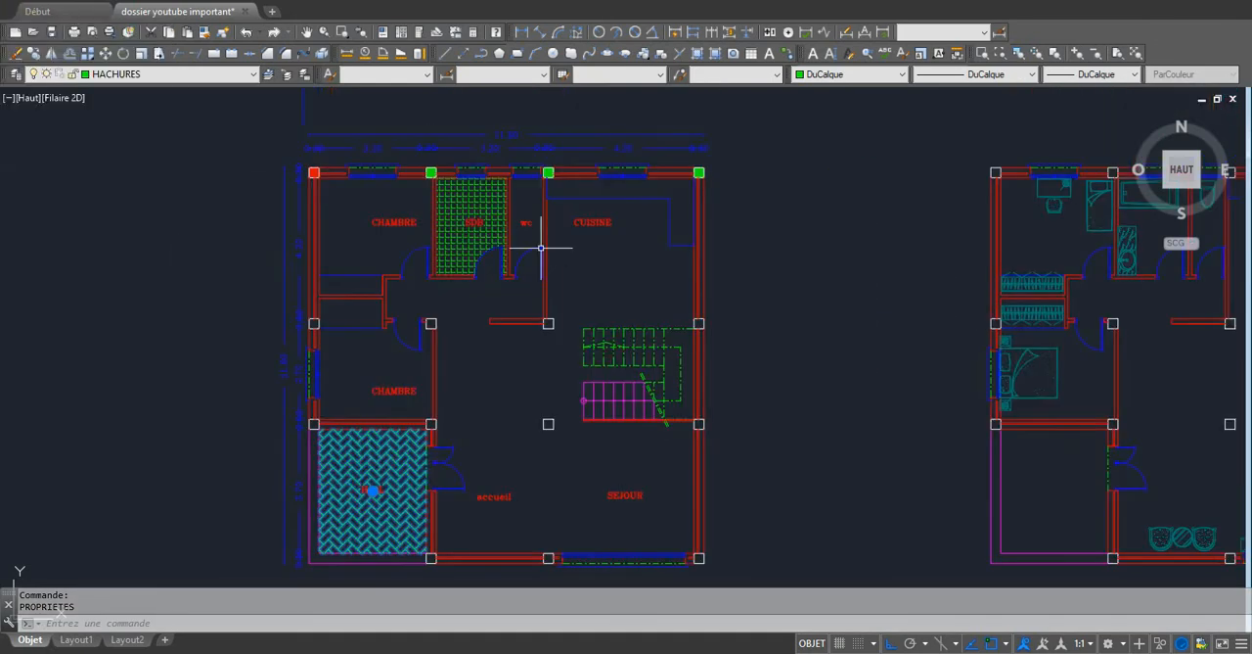
mouse_move(542, 239)
scroll(509, 313, down, 2)
scroll(565, 432, up, 2)
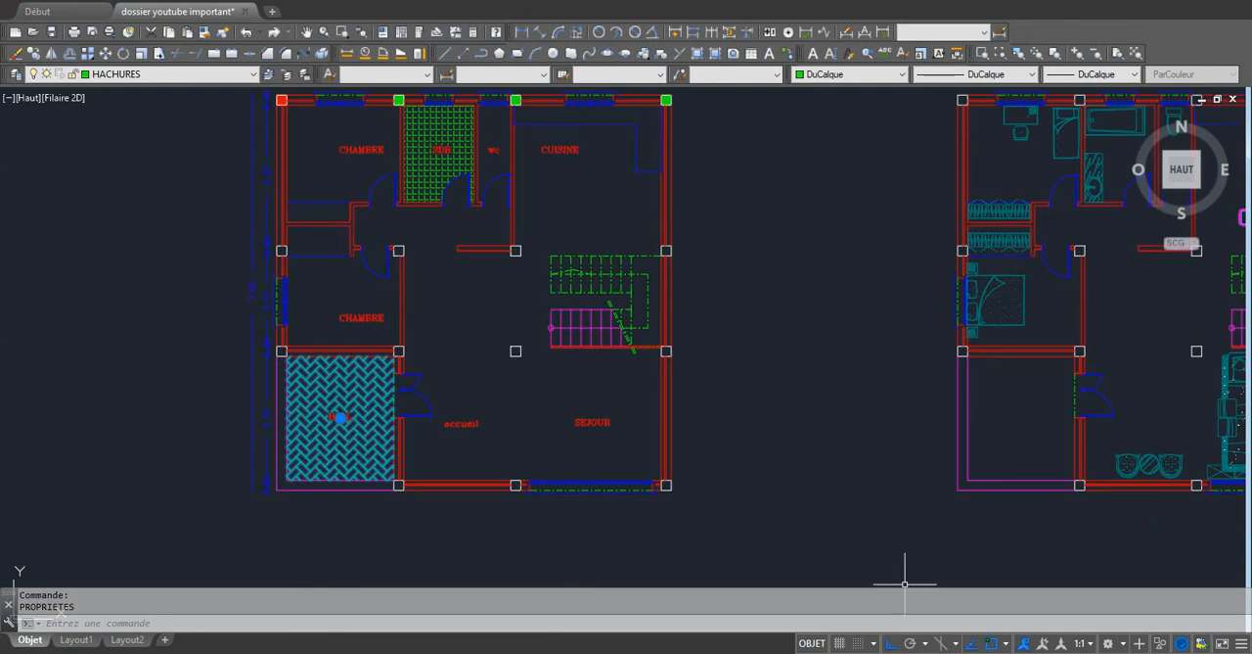
click(1081, 652)
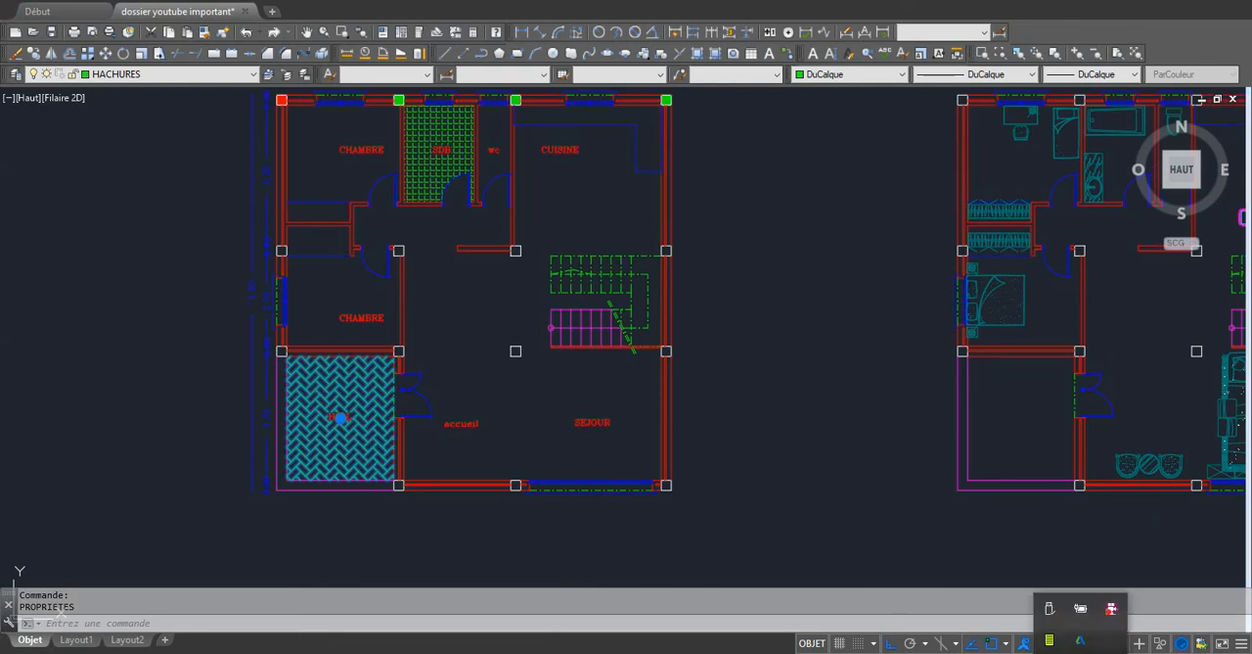
right_click(1111, 622)
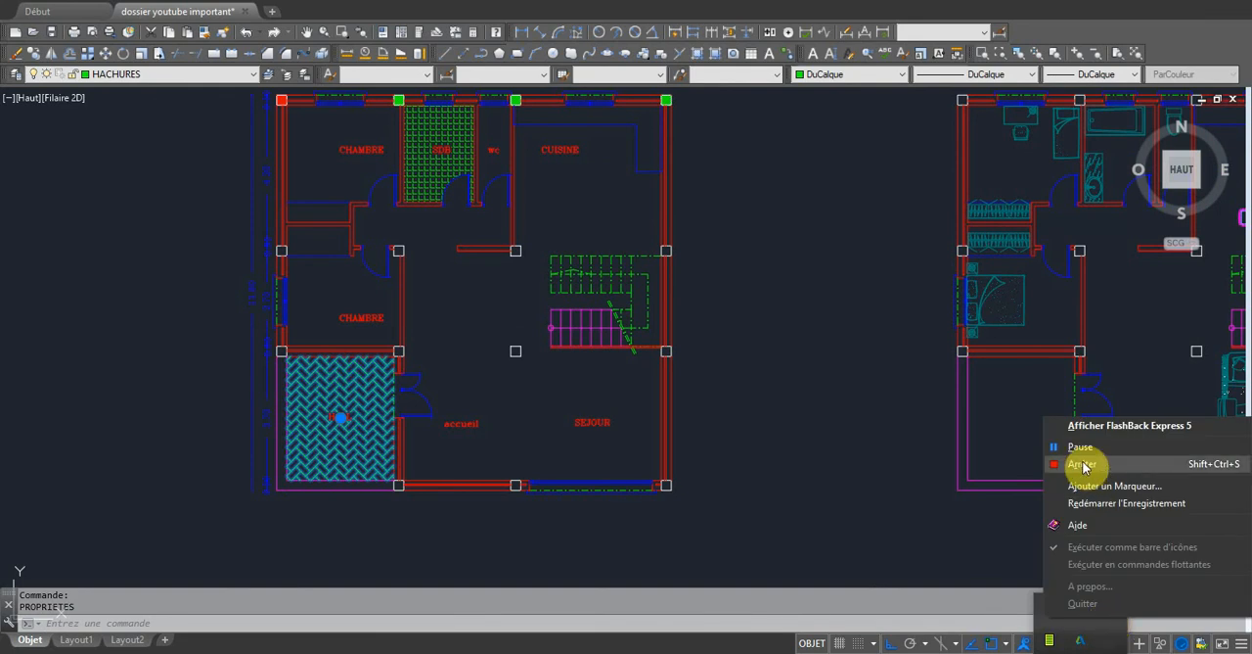